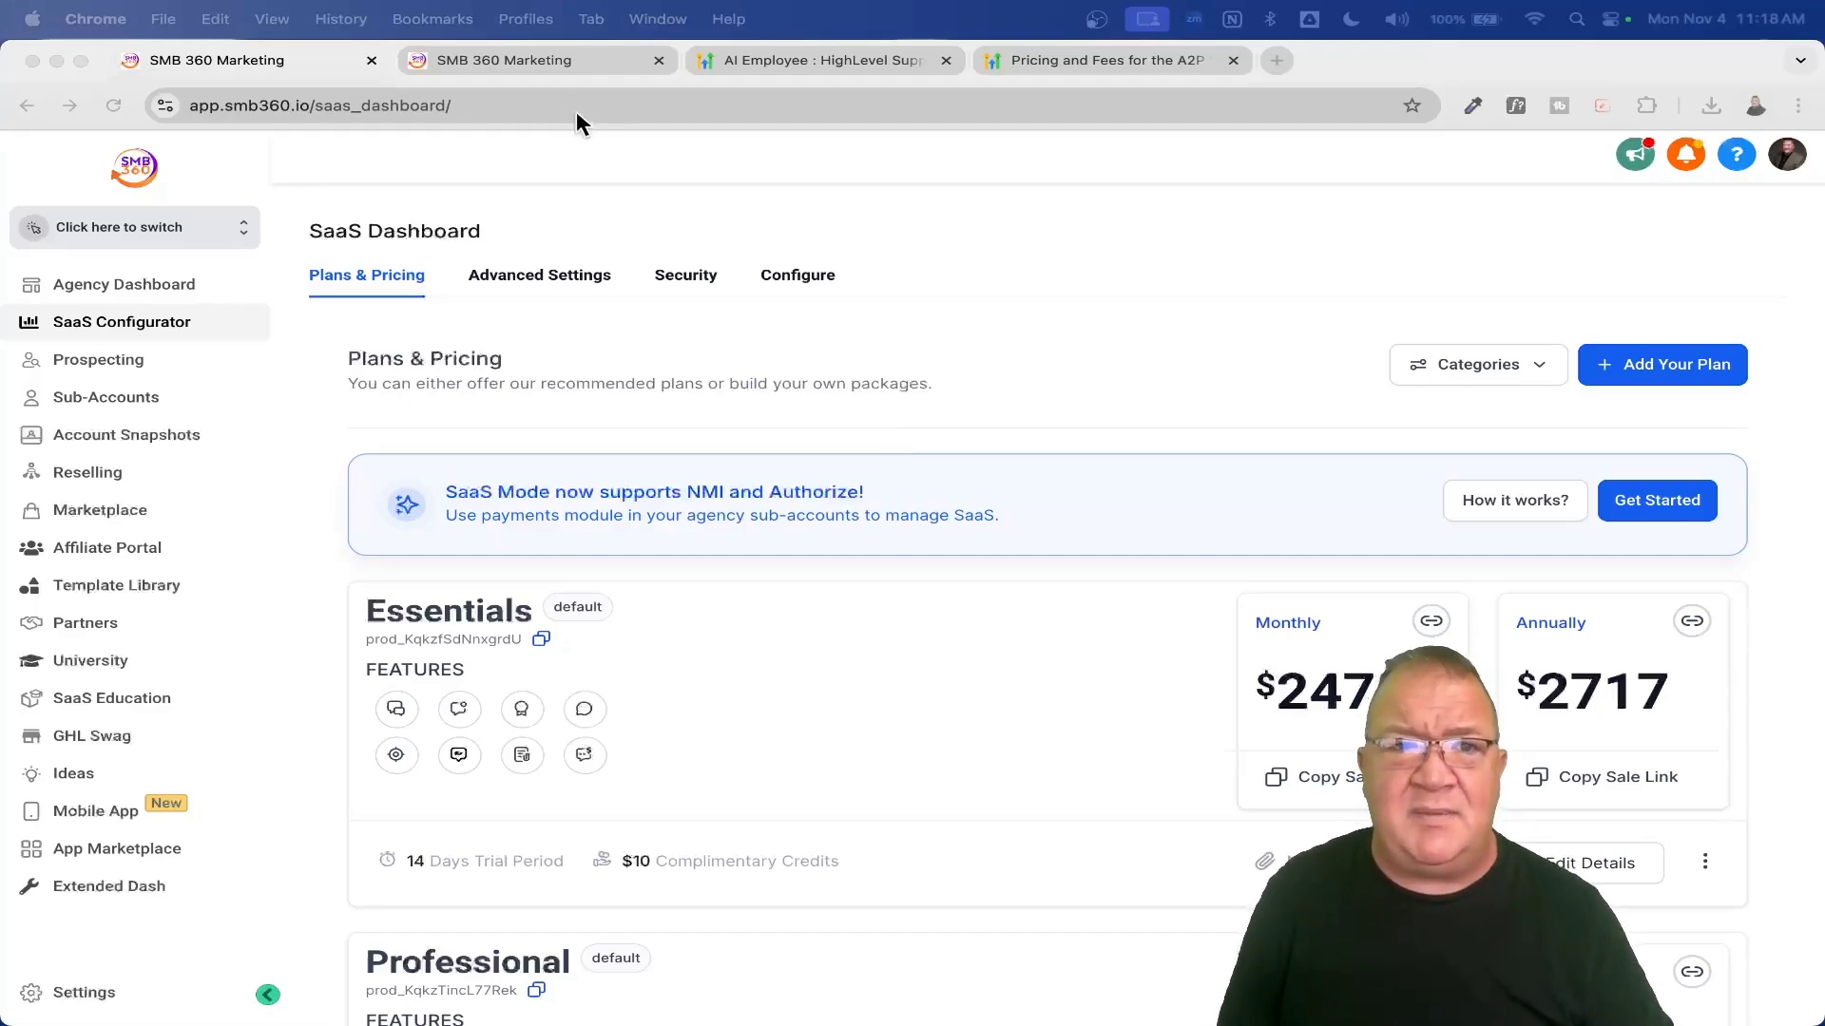
# - Check the sub-account's phone number settings and examine the A2P 10DLC campaign registration and carrier fees in the HighLevel support article
pyautogui.click(507, 65)
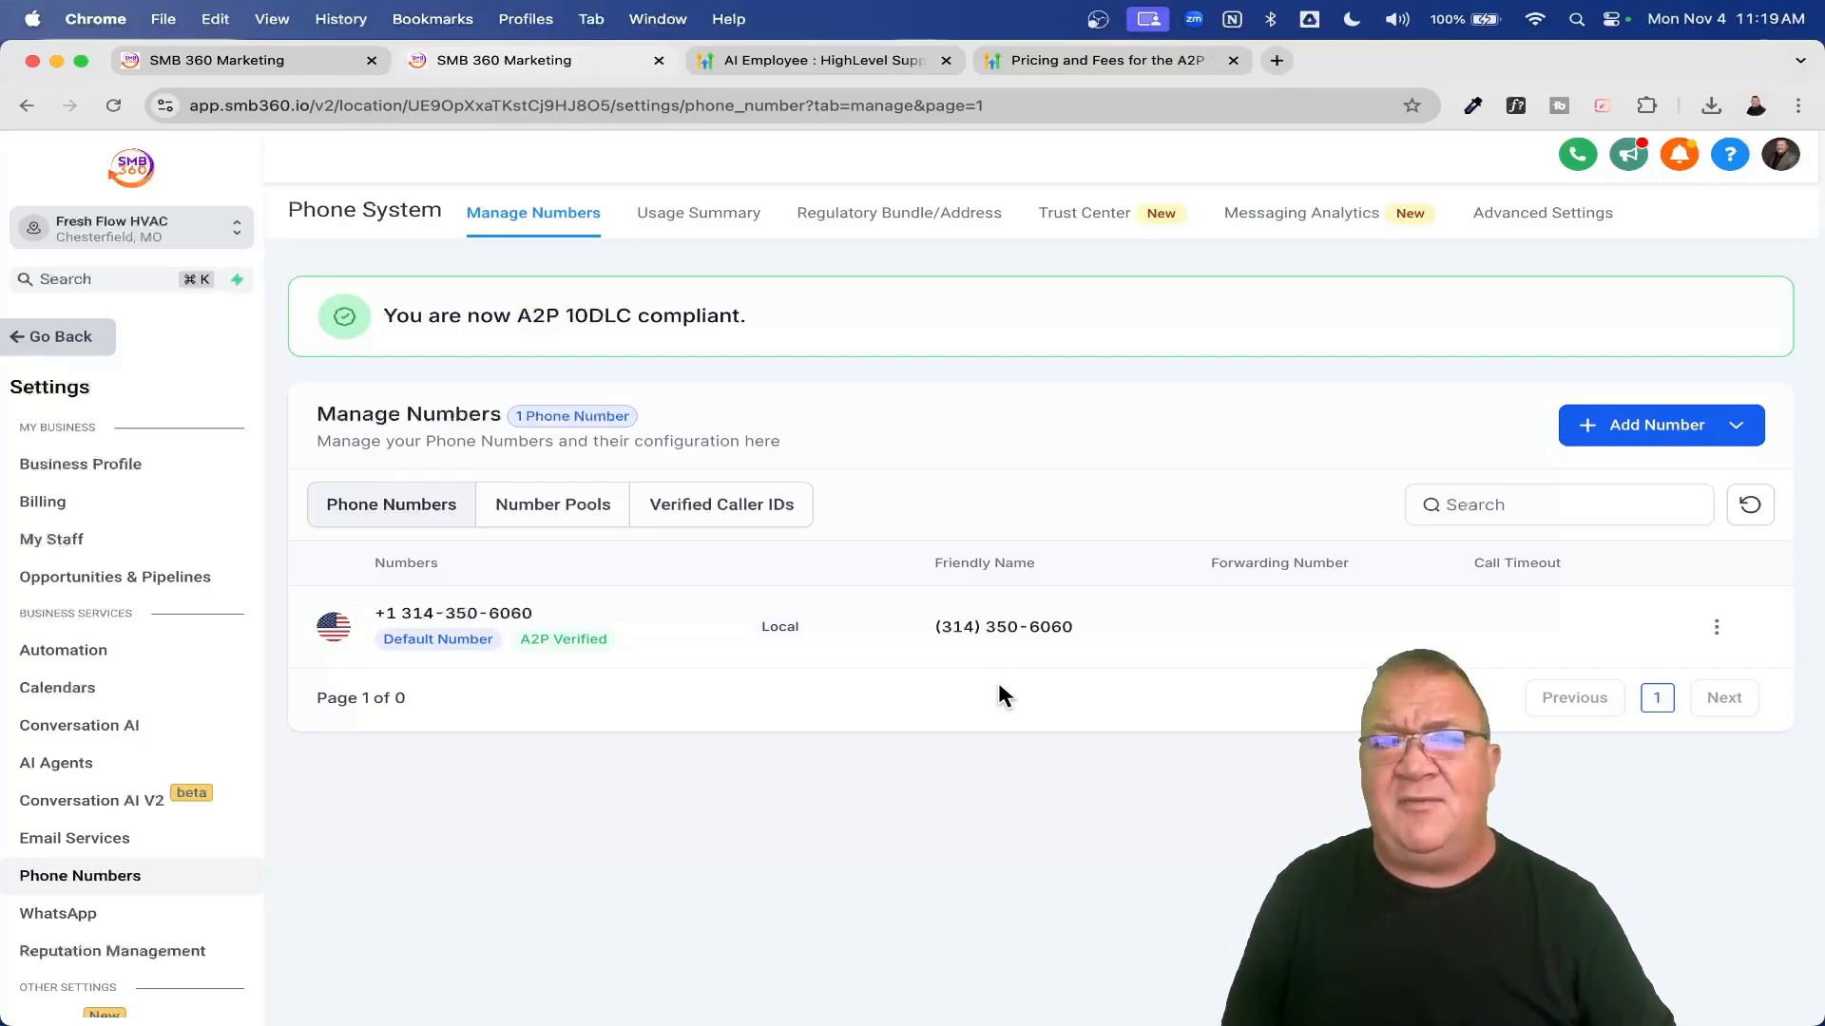
pyautogui.click(1078, 59)
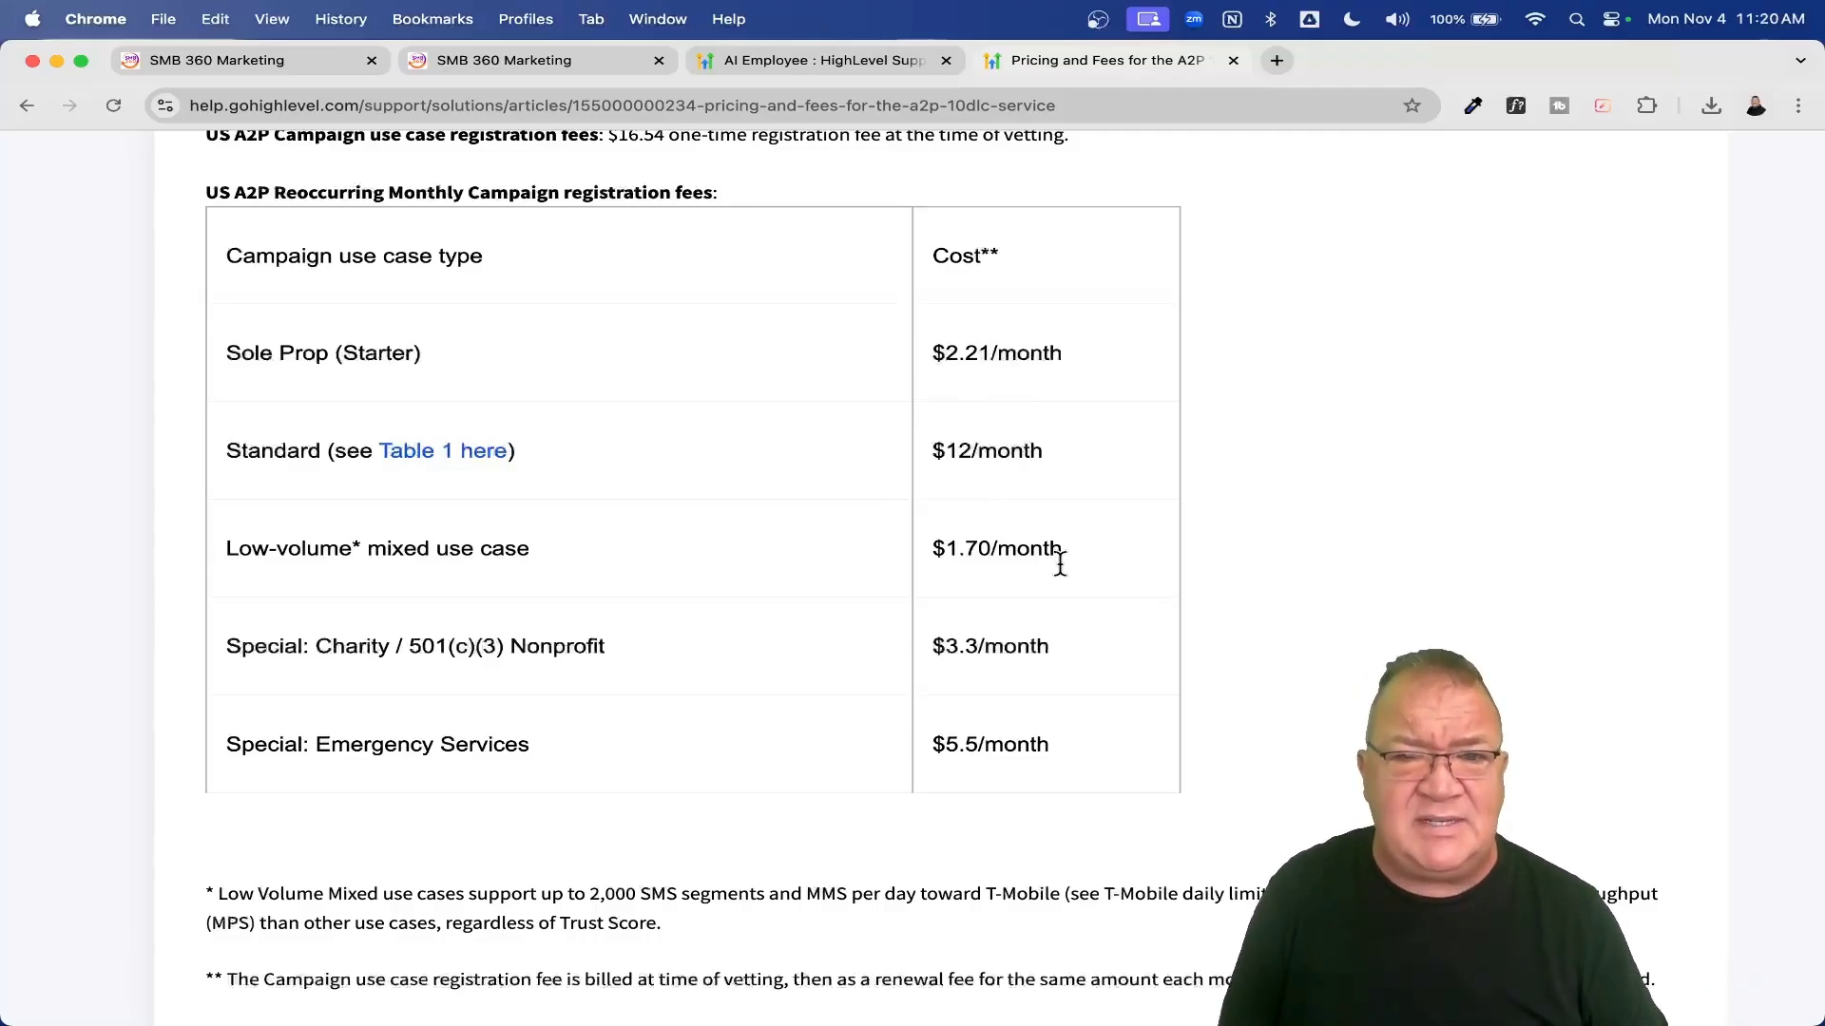
pyautogui.scroll(15, 1060, 563)
pyautogui.scroll(10, 1060, 565)
pyautogui.scroll(-4, 1060, 565)
pyautogui.scroll(-11, 1063, 574)
pyautogui.scroll(-12, 1063, 574)
pyautogui.scroll(-4, 1062, 570)
pyautogui.scroll(6, 1061, 570)
pyautogui.scroll(-1, 1062, 570)
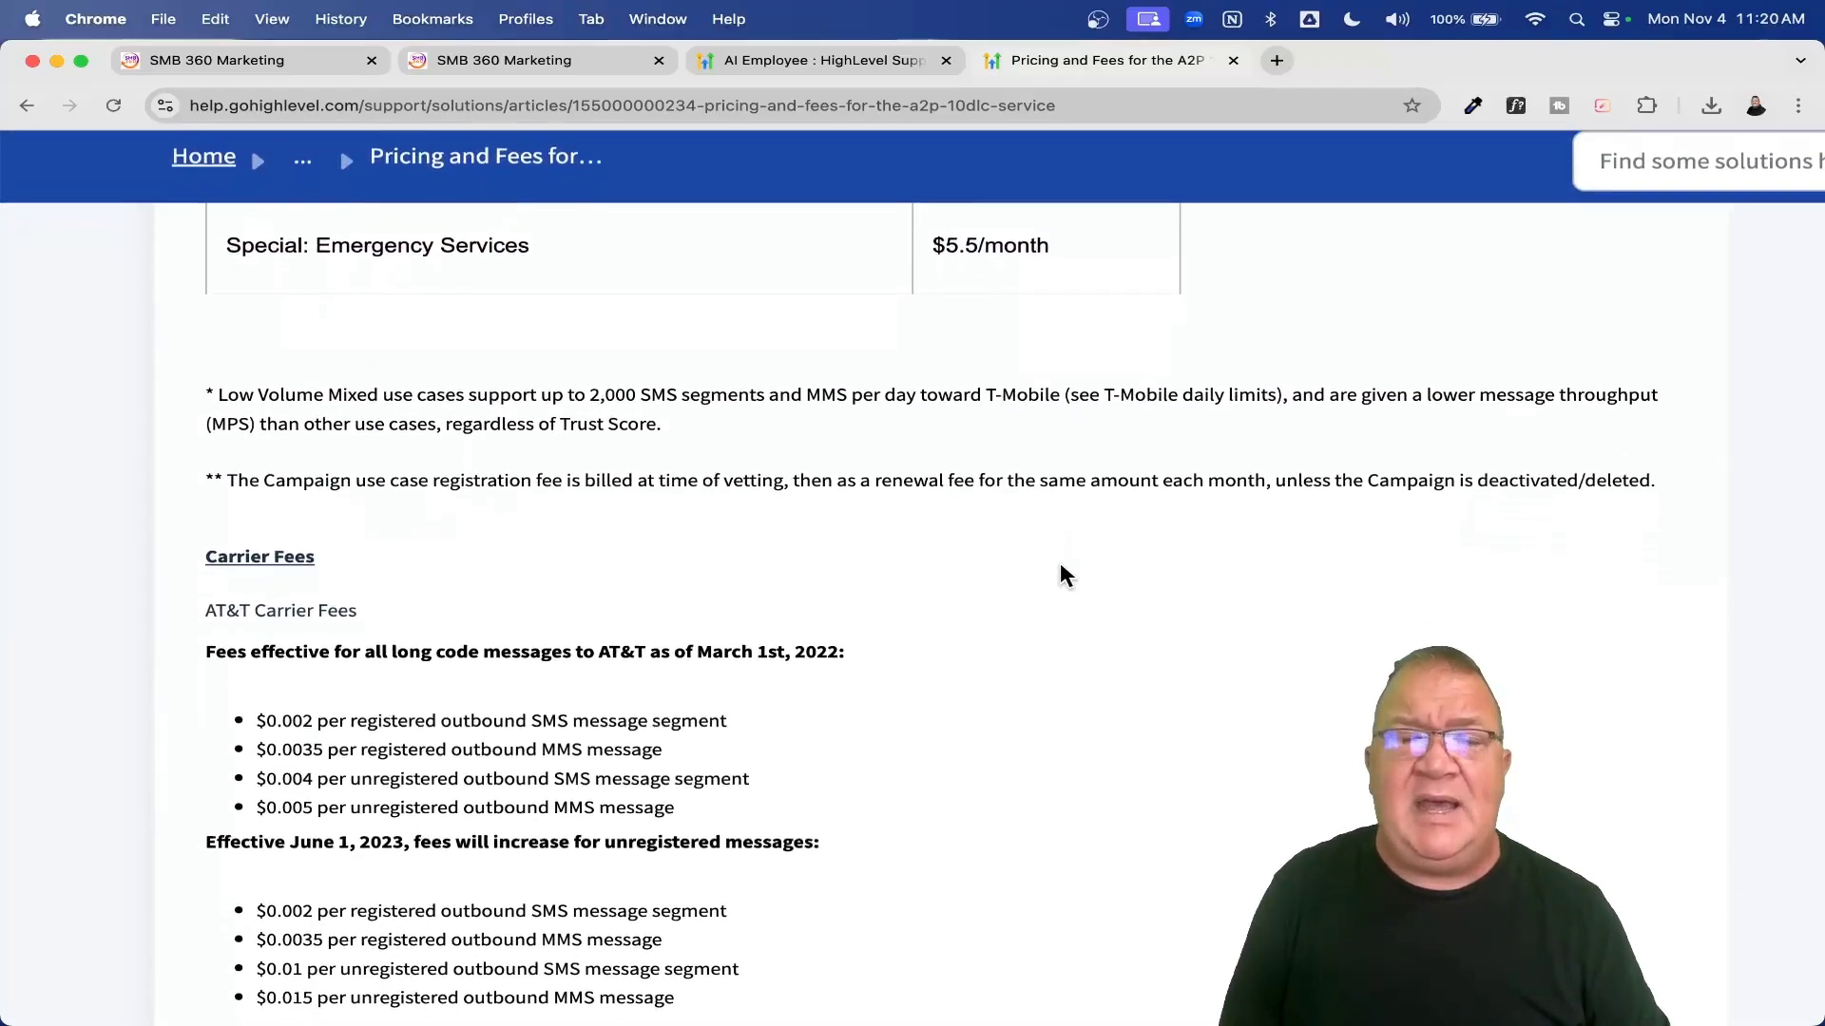
pyautogui.scroll(6, 1060, 563)
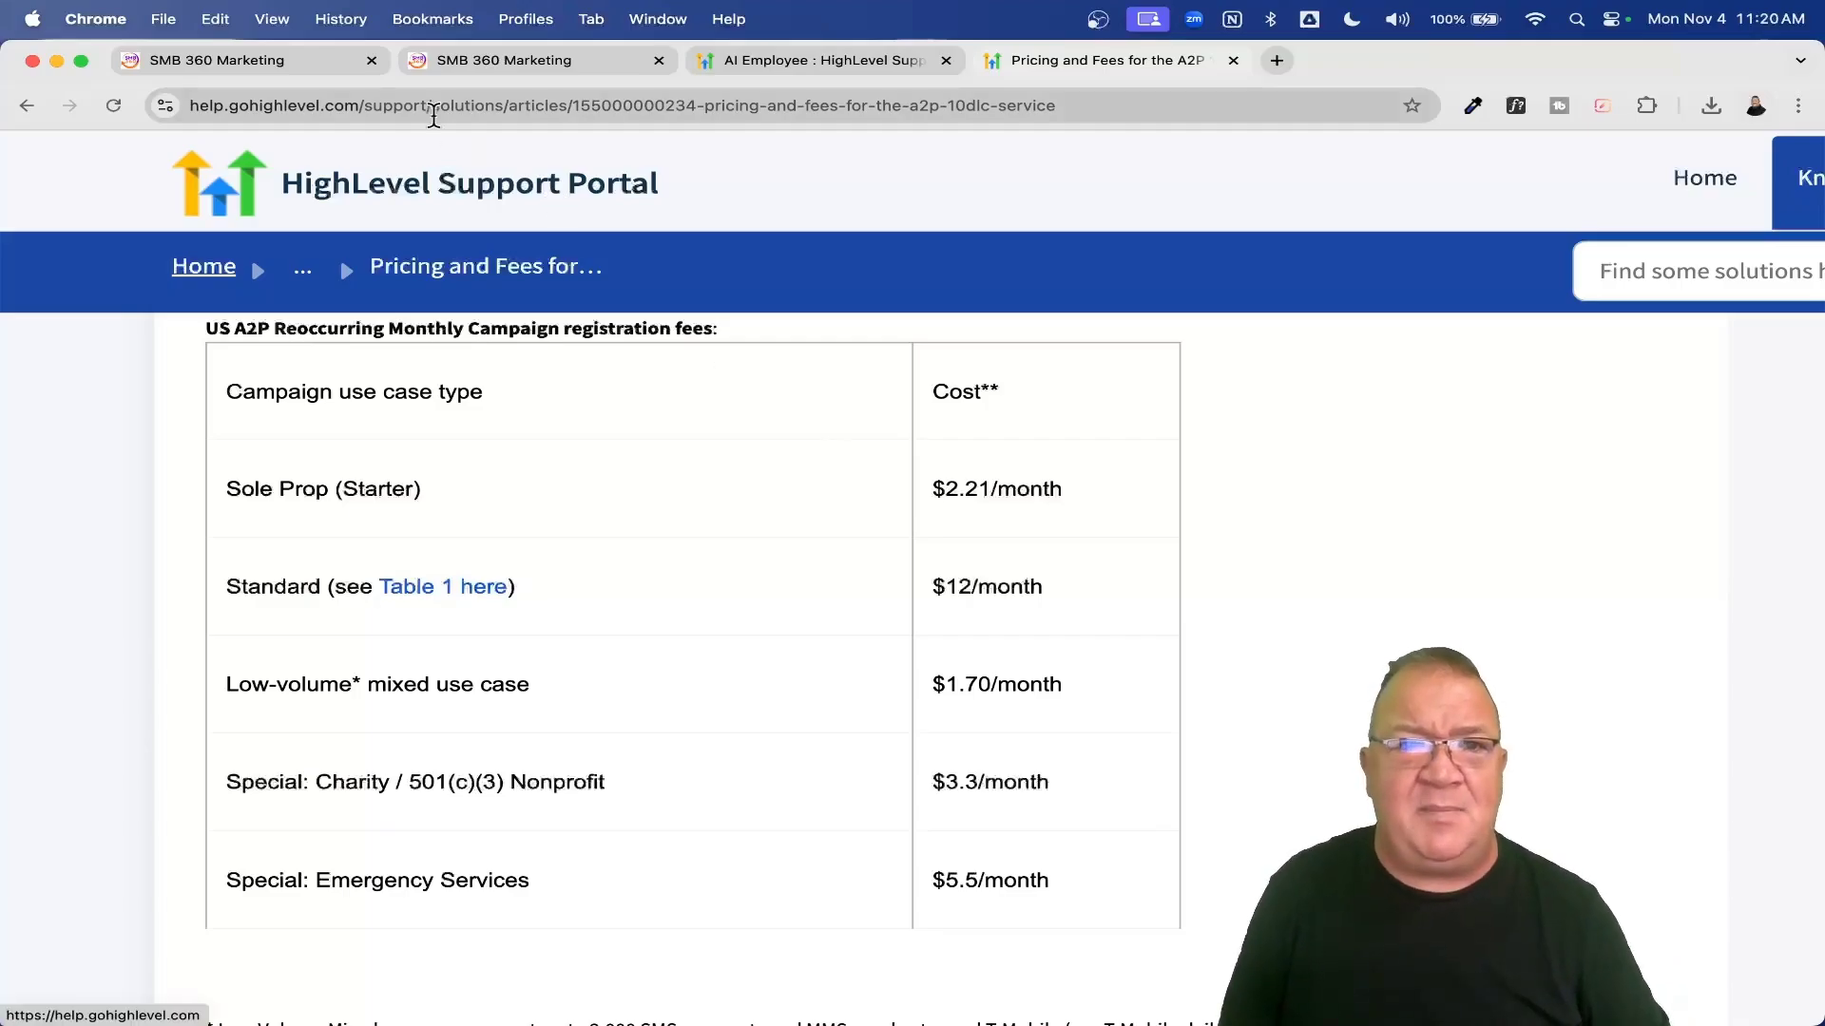
# - Open the Essentials plan's details from the SaaS dashboard and show its Phone System rebilling settings
pyautogui.click(247, 60)
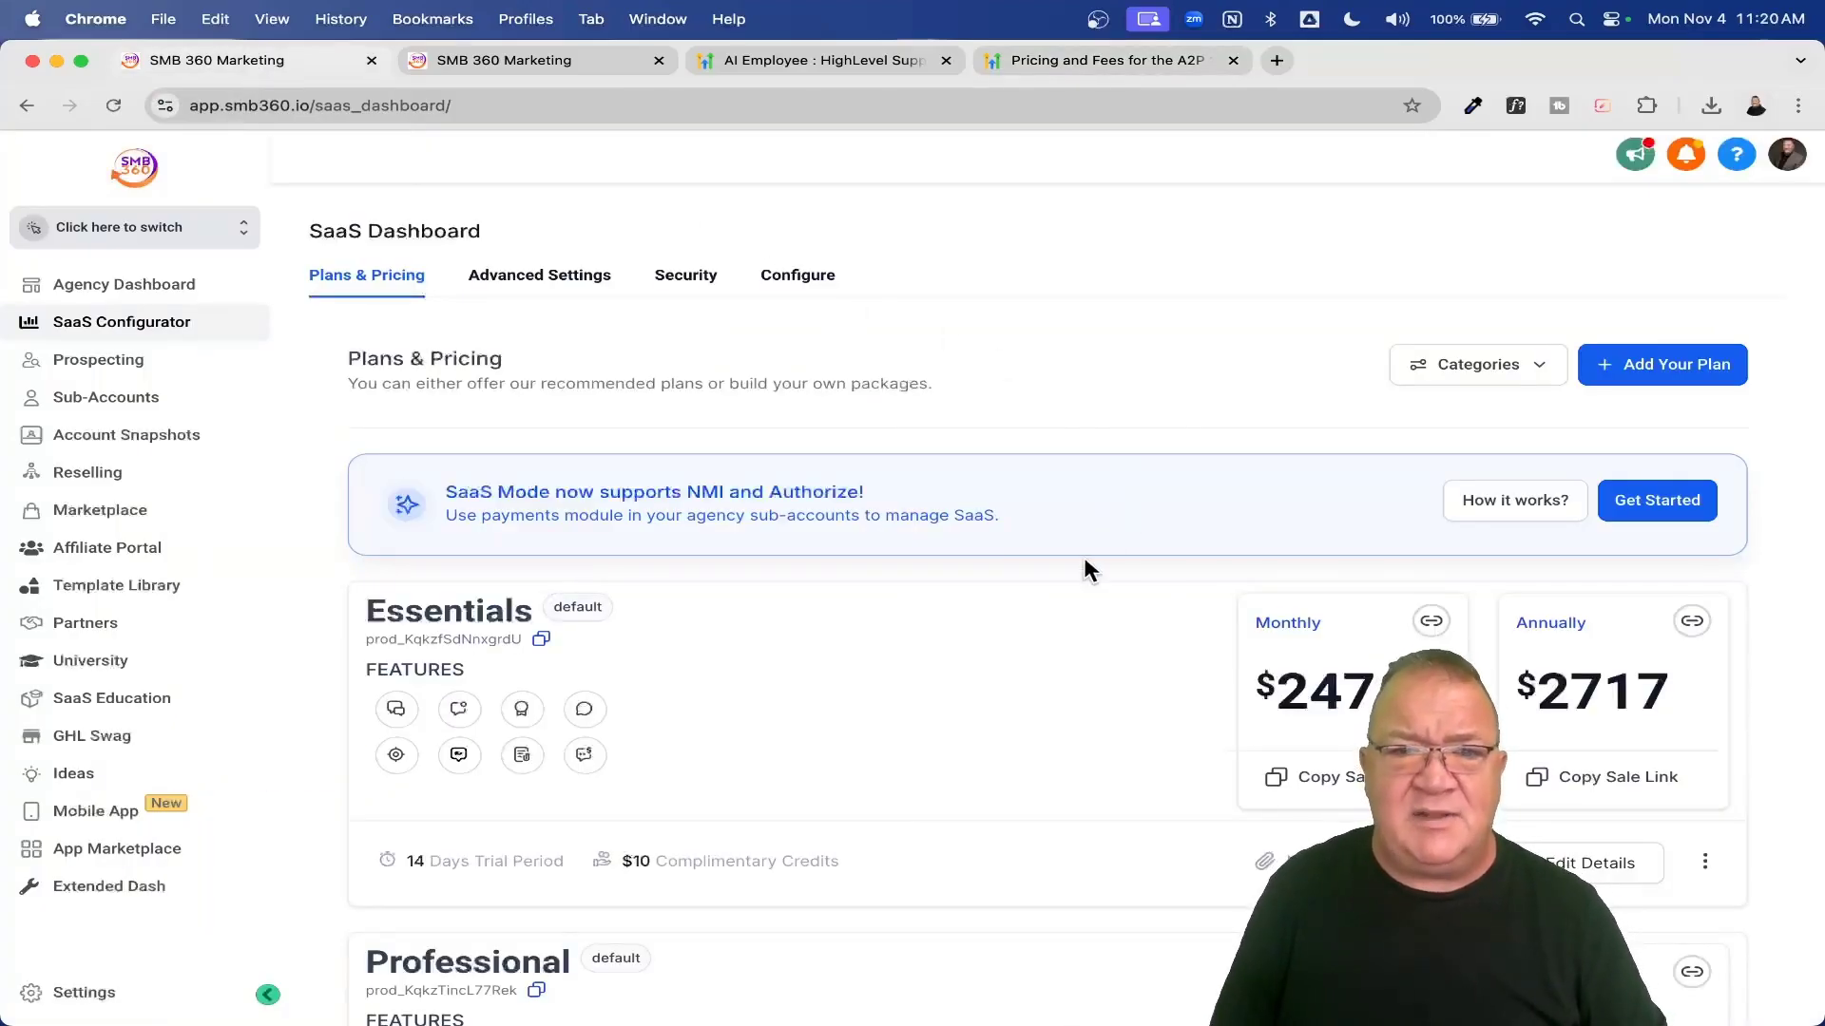
pyautogui.click(1584, 867)
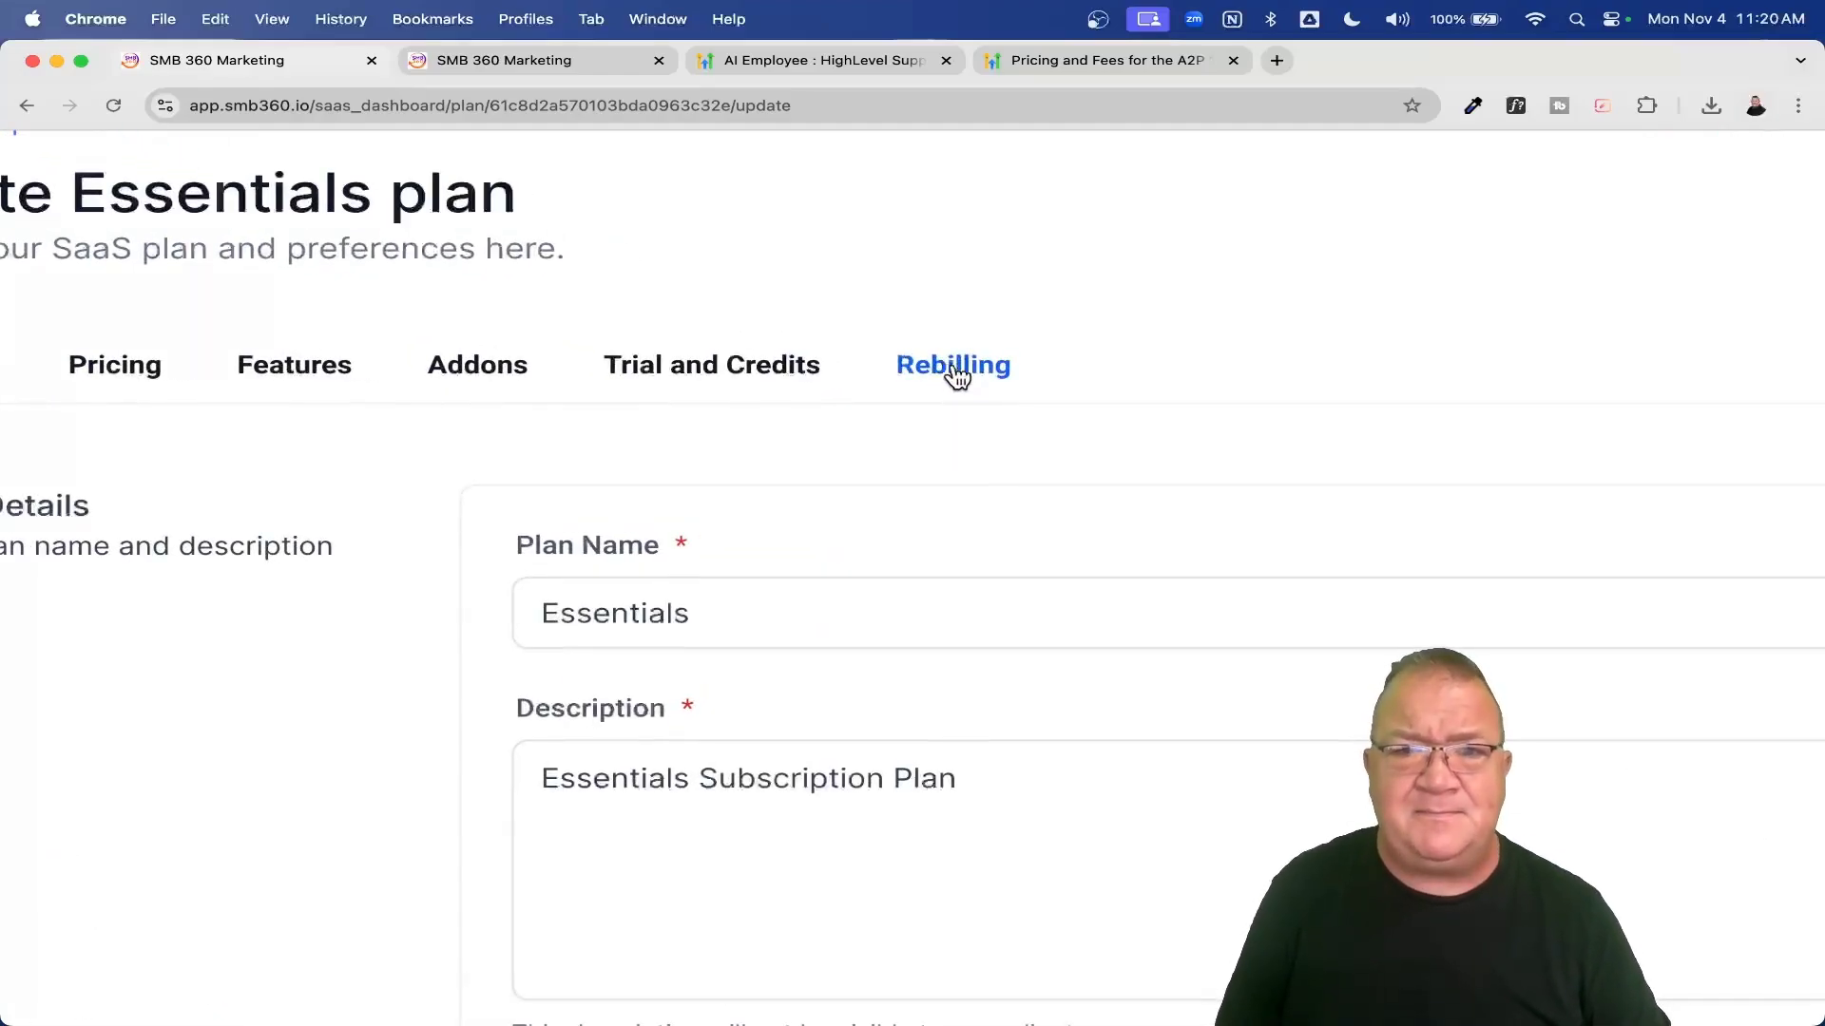
pyautogui.click(958, 382)
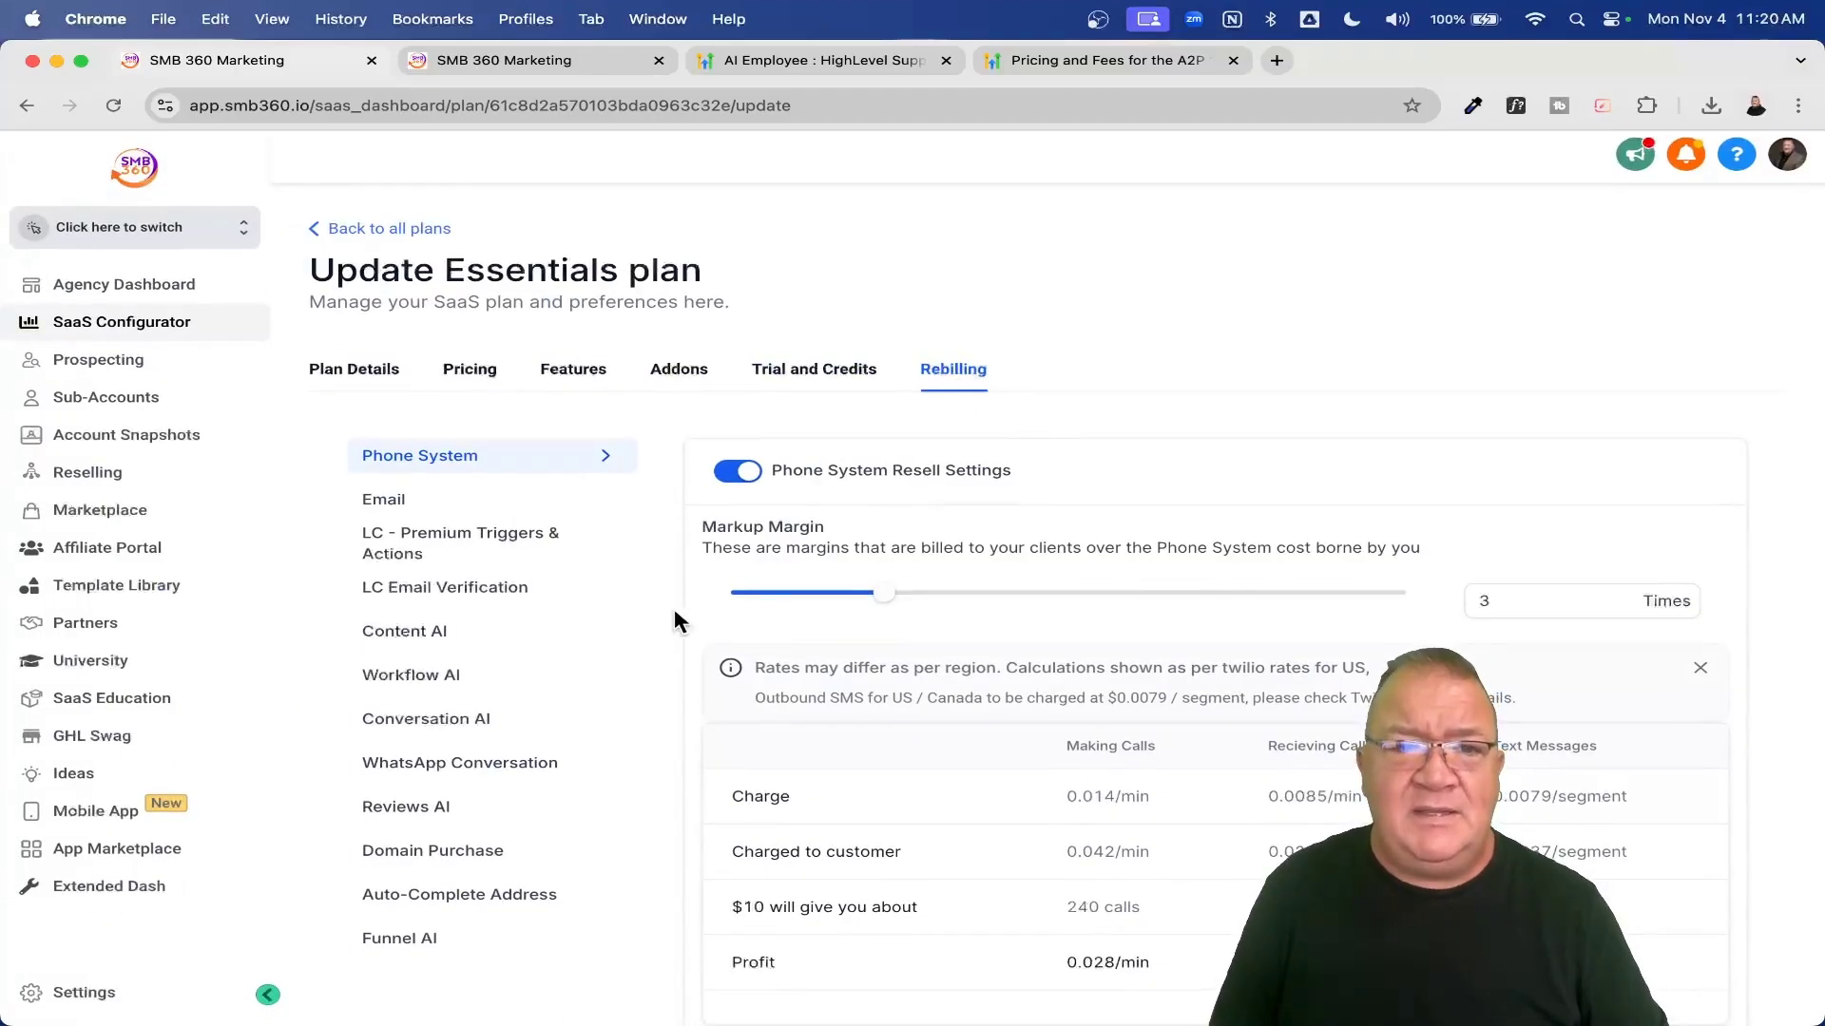
pyautogui.scroll(-1, 437, 766)
pyautogui.scroll(-3, 438, 766)
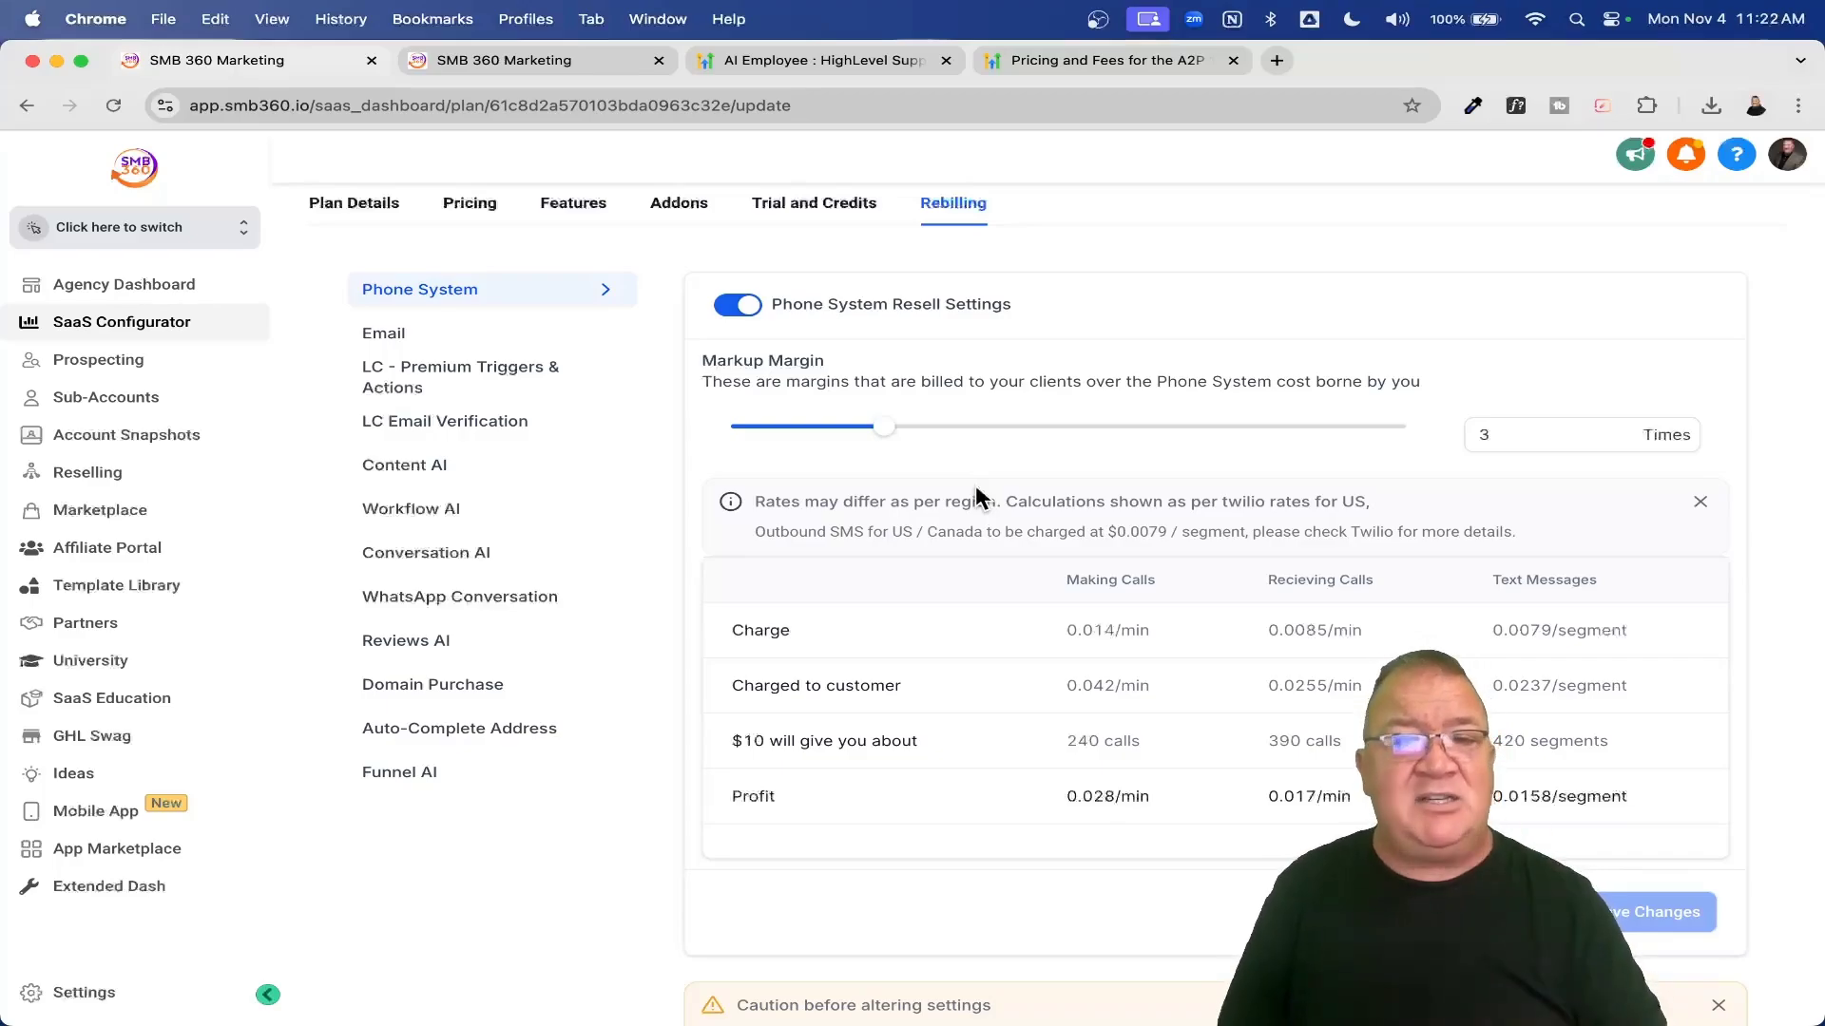
# - Examine the Phone System markup and the rate table for making calls, receiving calls and text messages
pyautogui.scroll(5, 976, 488)
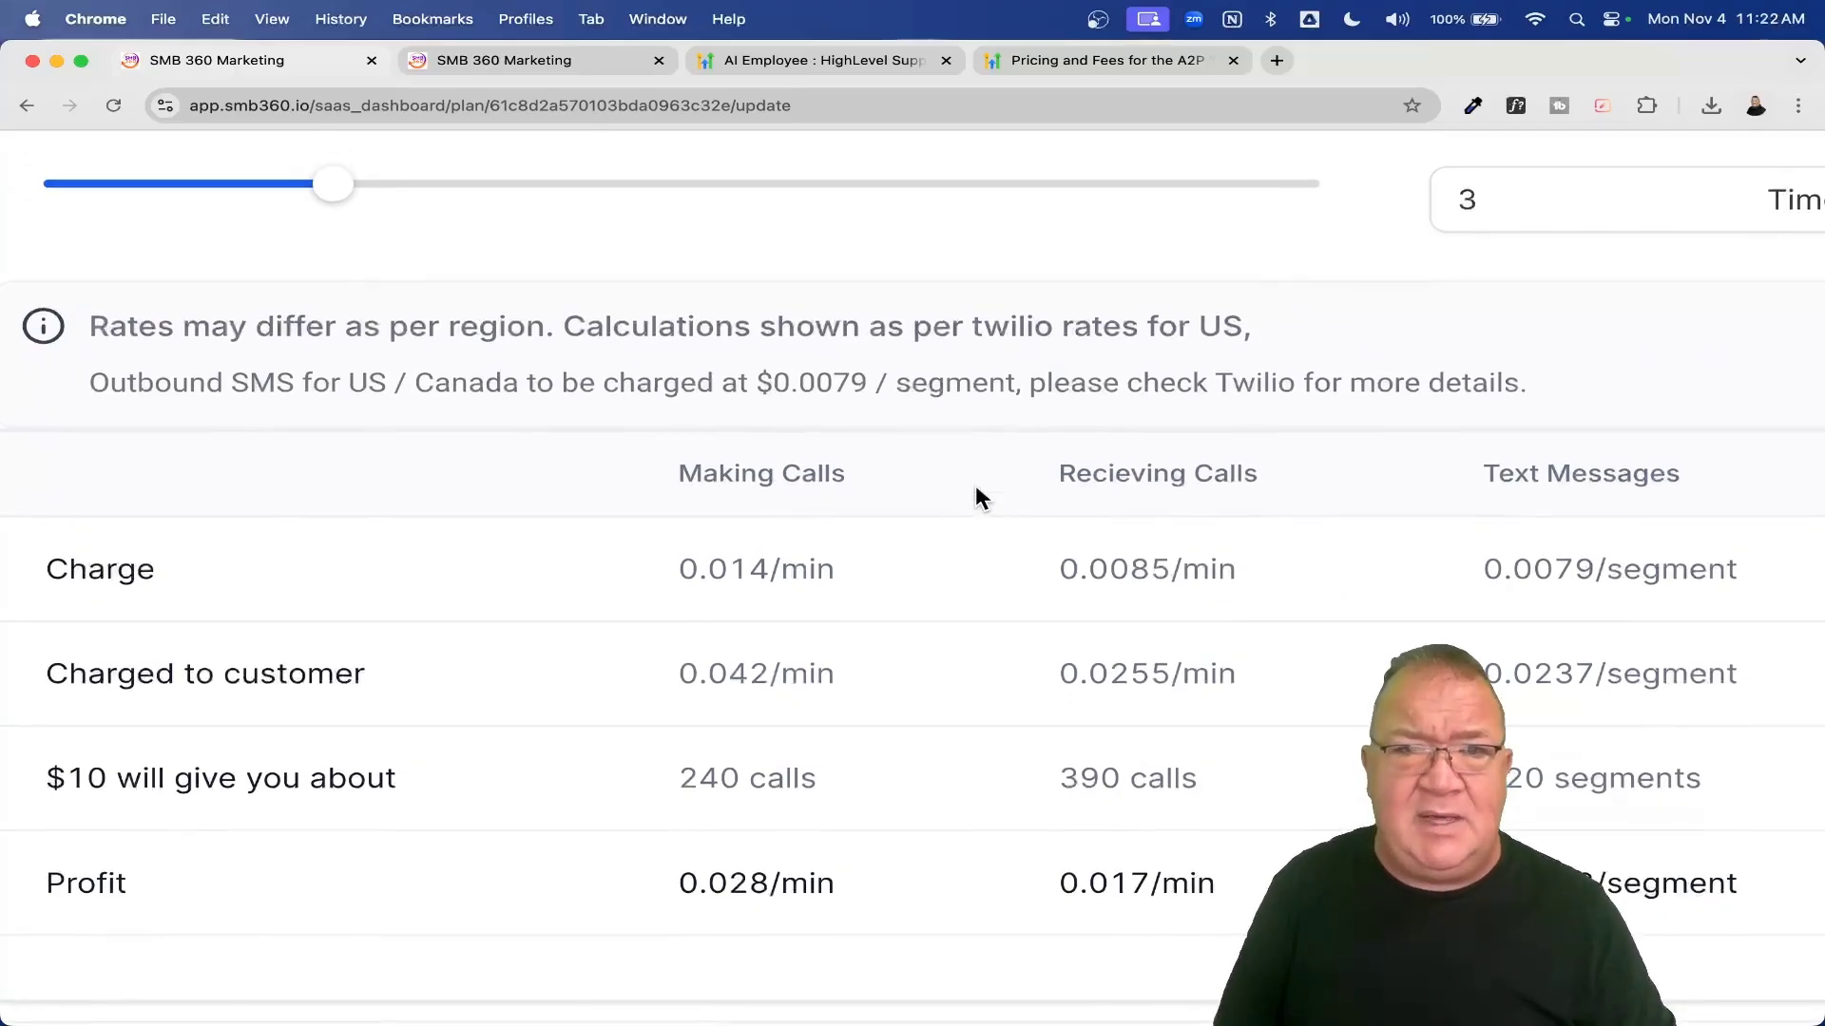
pyautogui.scroll(-5, 978, 494)
pyautogui.hscroll(-3, 370, 333)
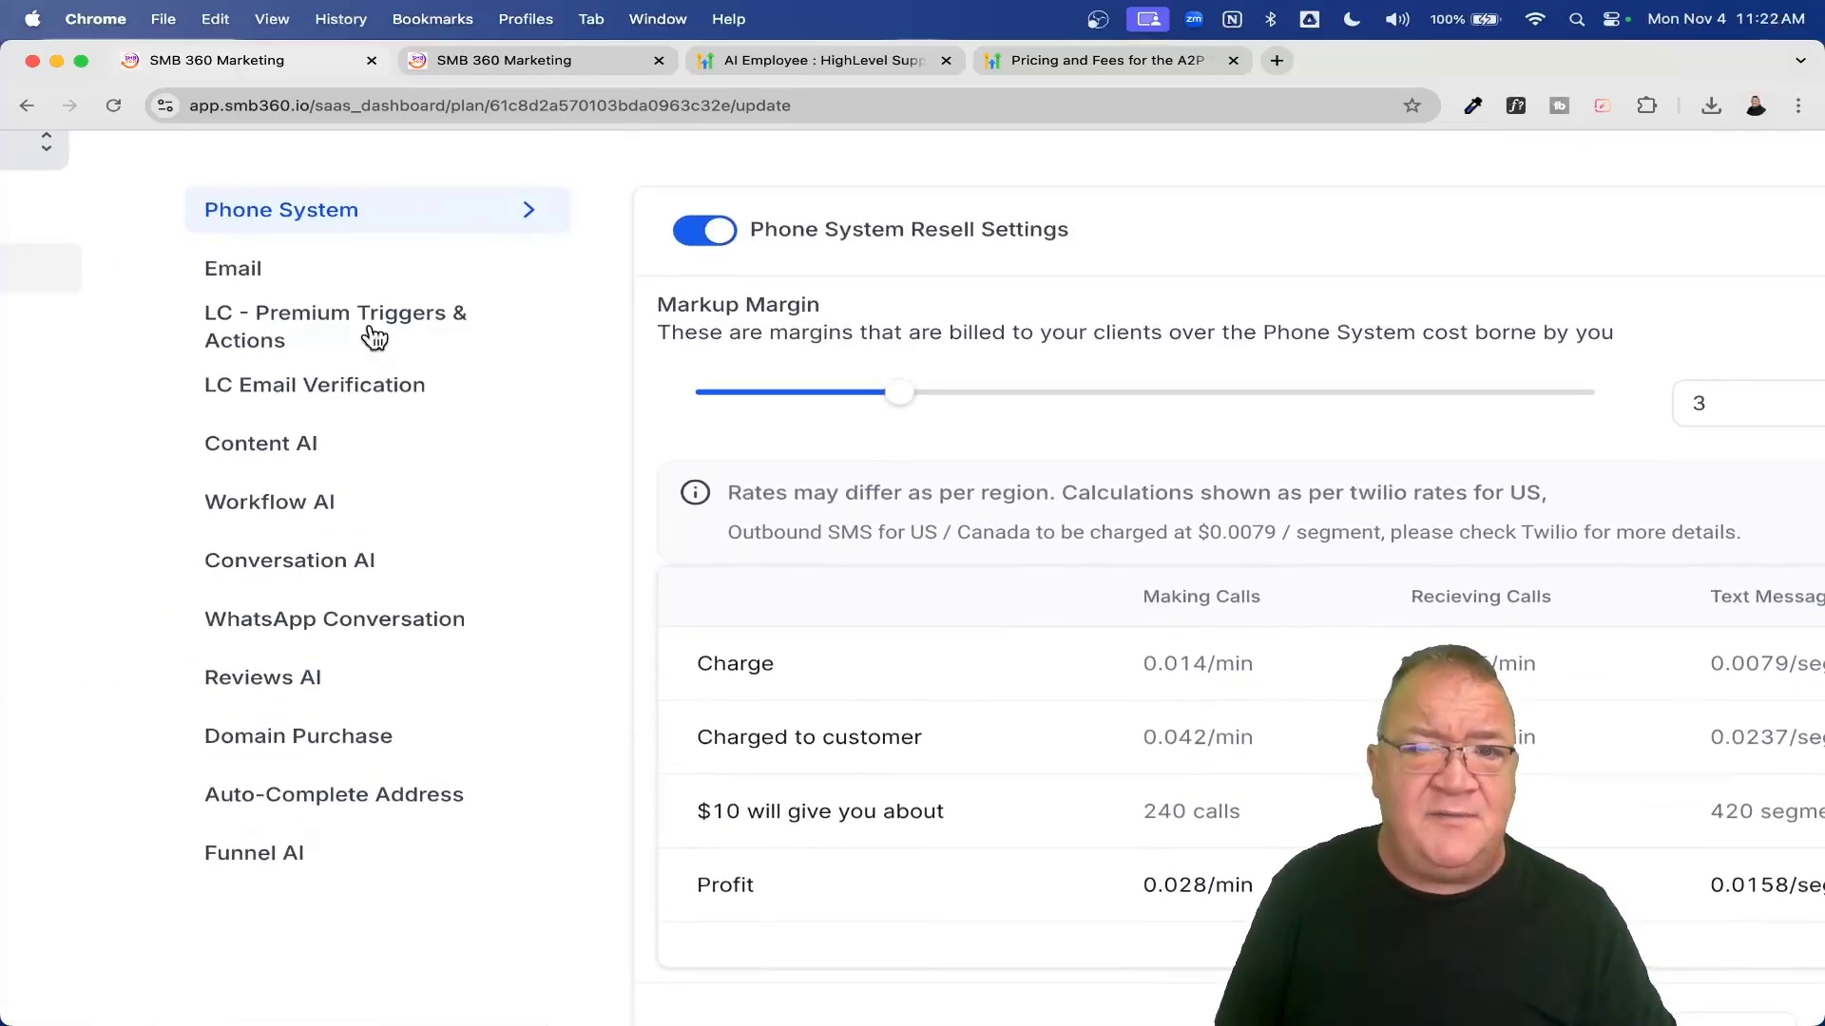
pyautogui.hscroll(4, 373, 337)
pyautogui.scroll(-3, 374, 337)
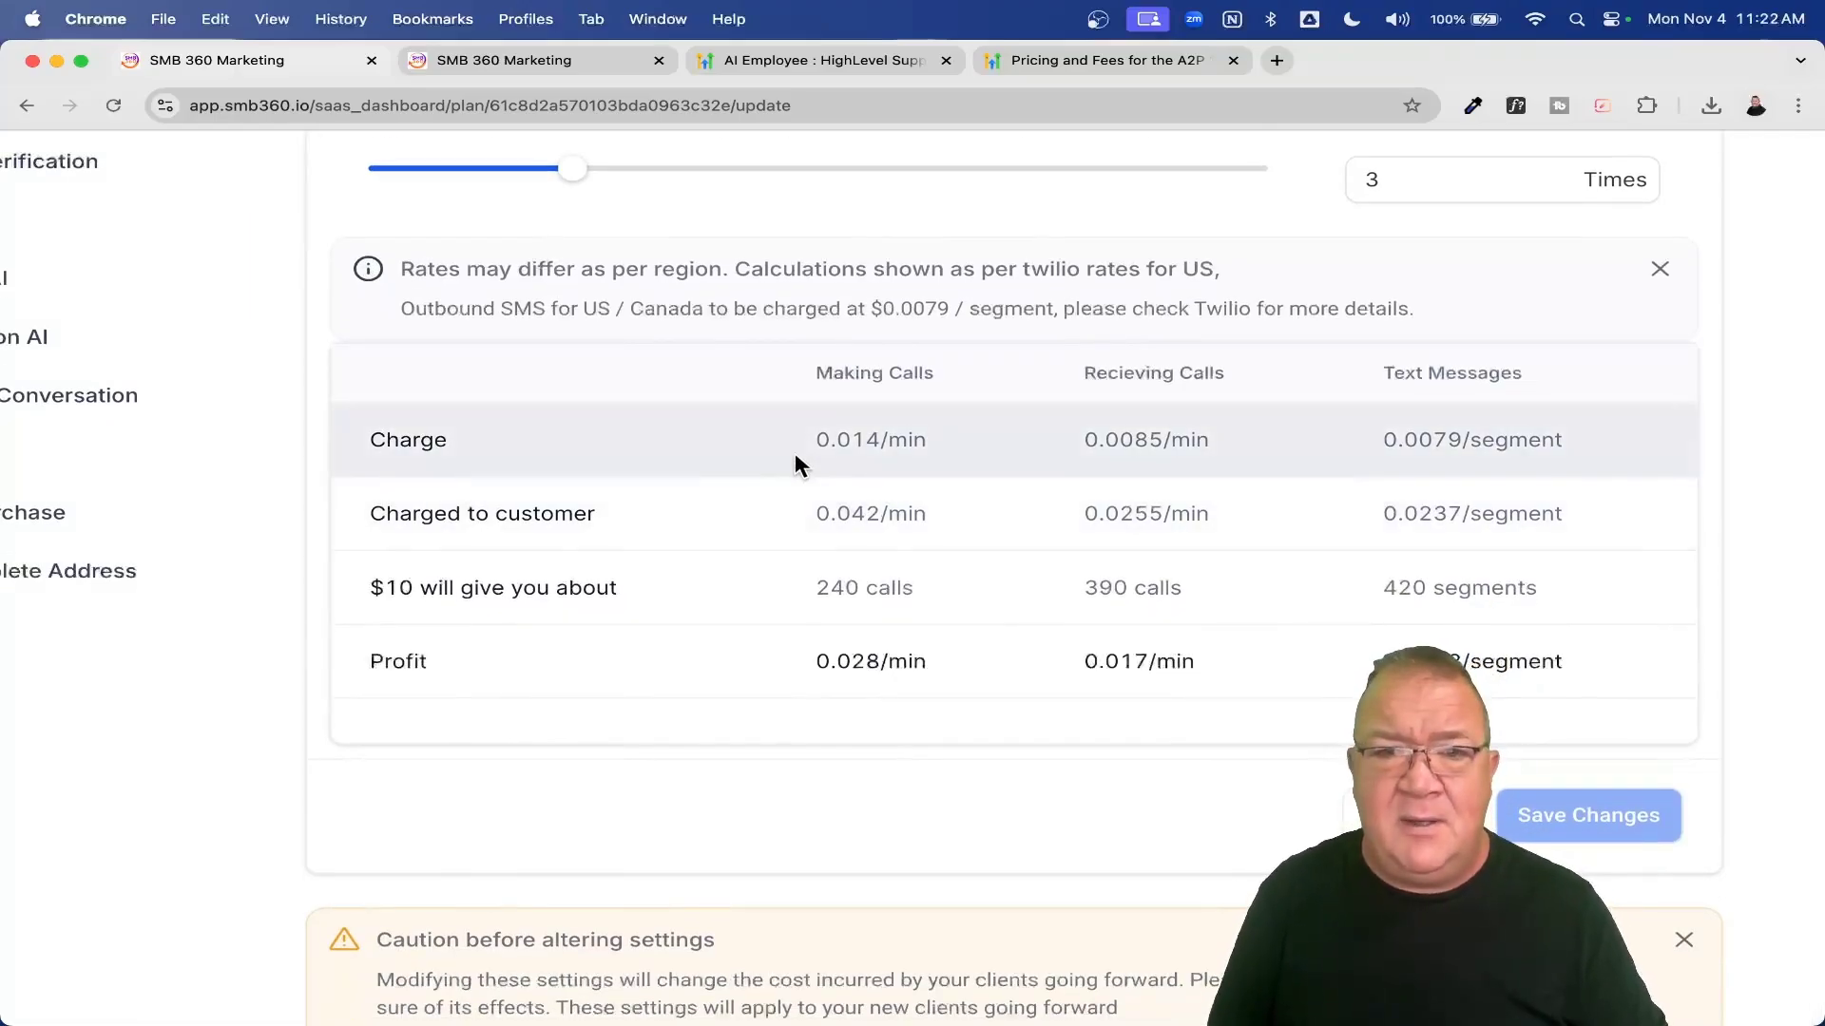
pyautogui.scroll(3, 794, 452)
pyautogui.hscroll(3, 801, 452)
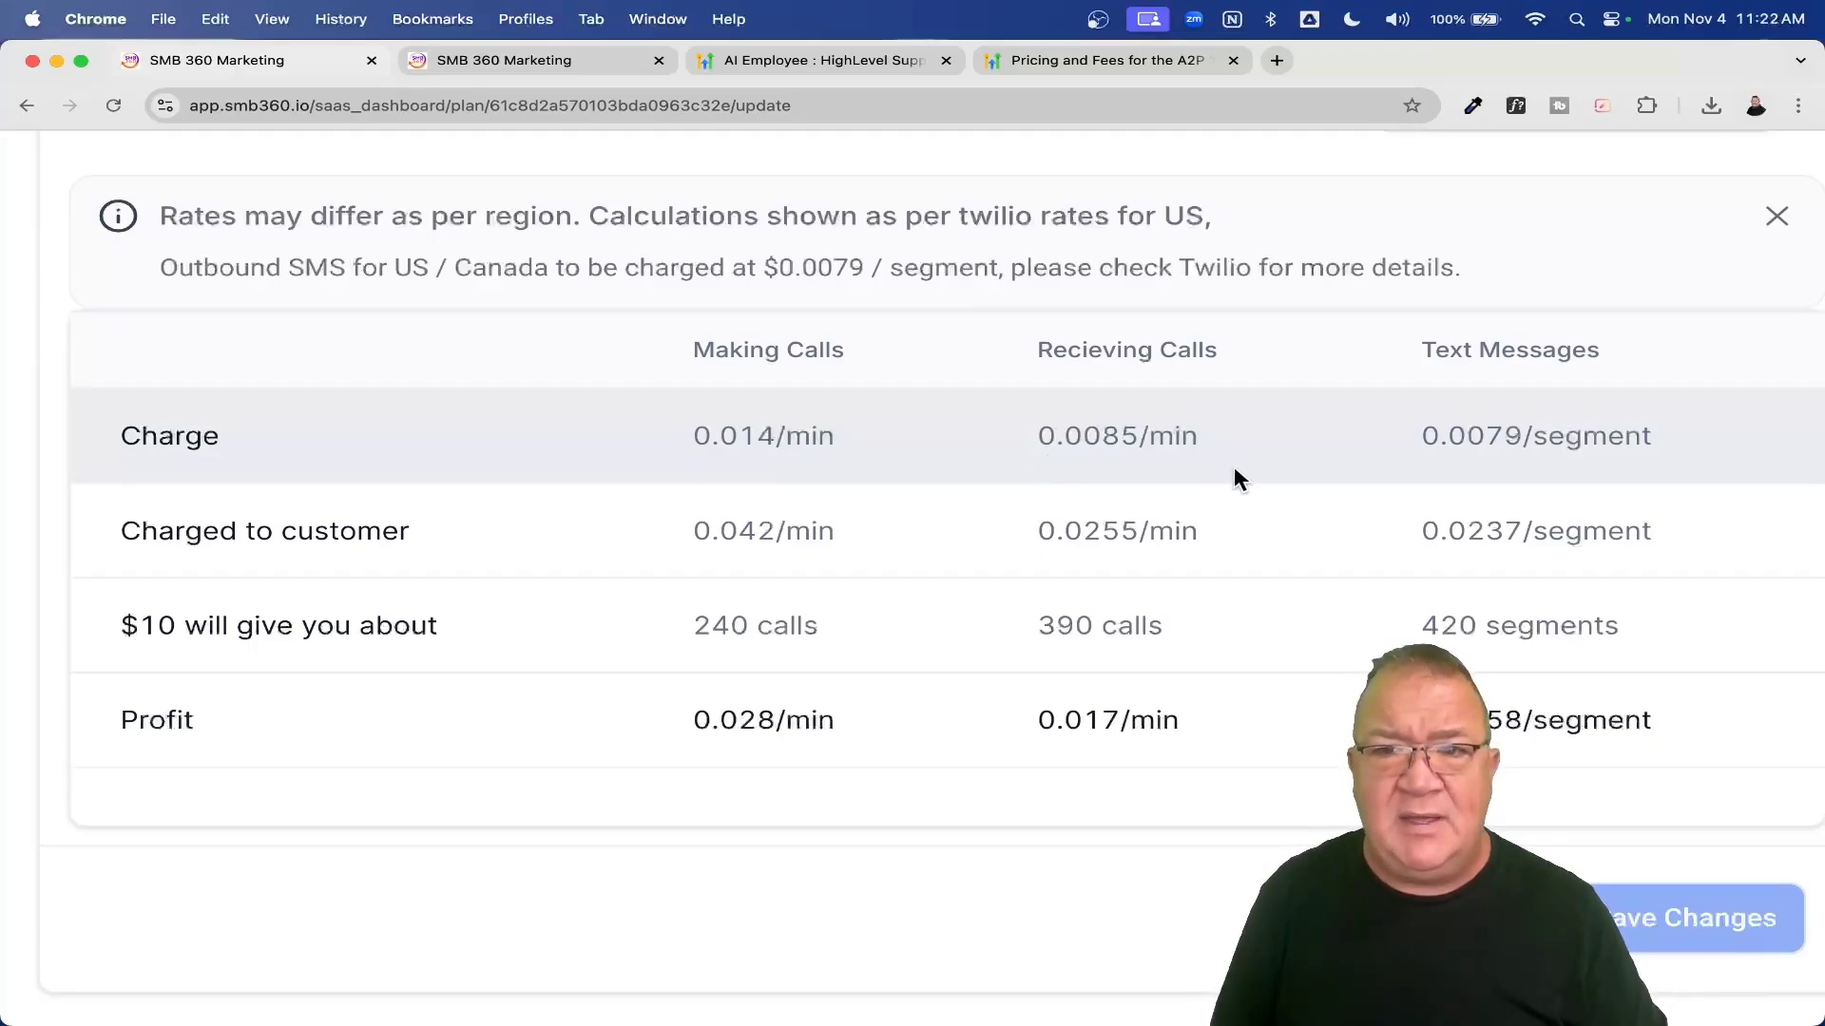
# - Highlight the base per-segment charge for text messages in the Phone System rate table
pyautogui.moveTo(1443, 439); pyautogui.dragTo(1522, 439)
pyautogui.click(1609, 445)
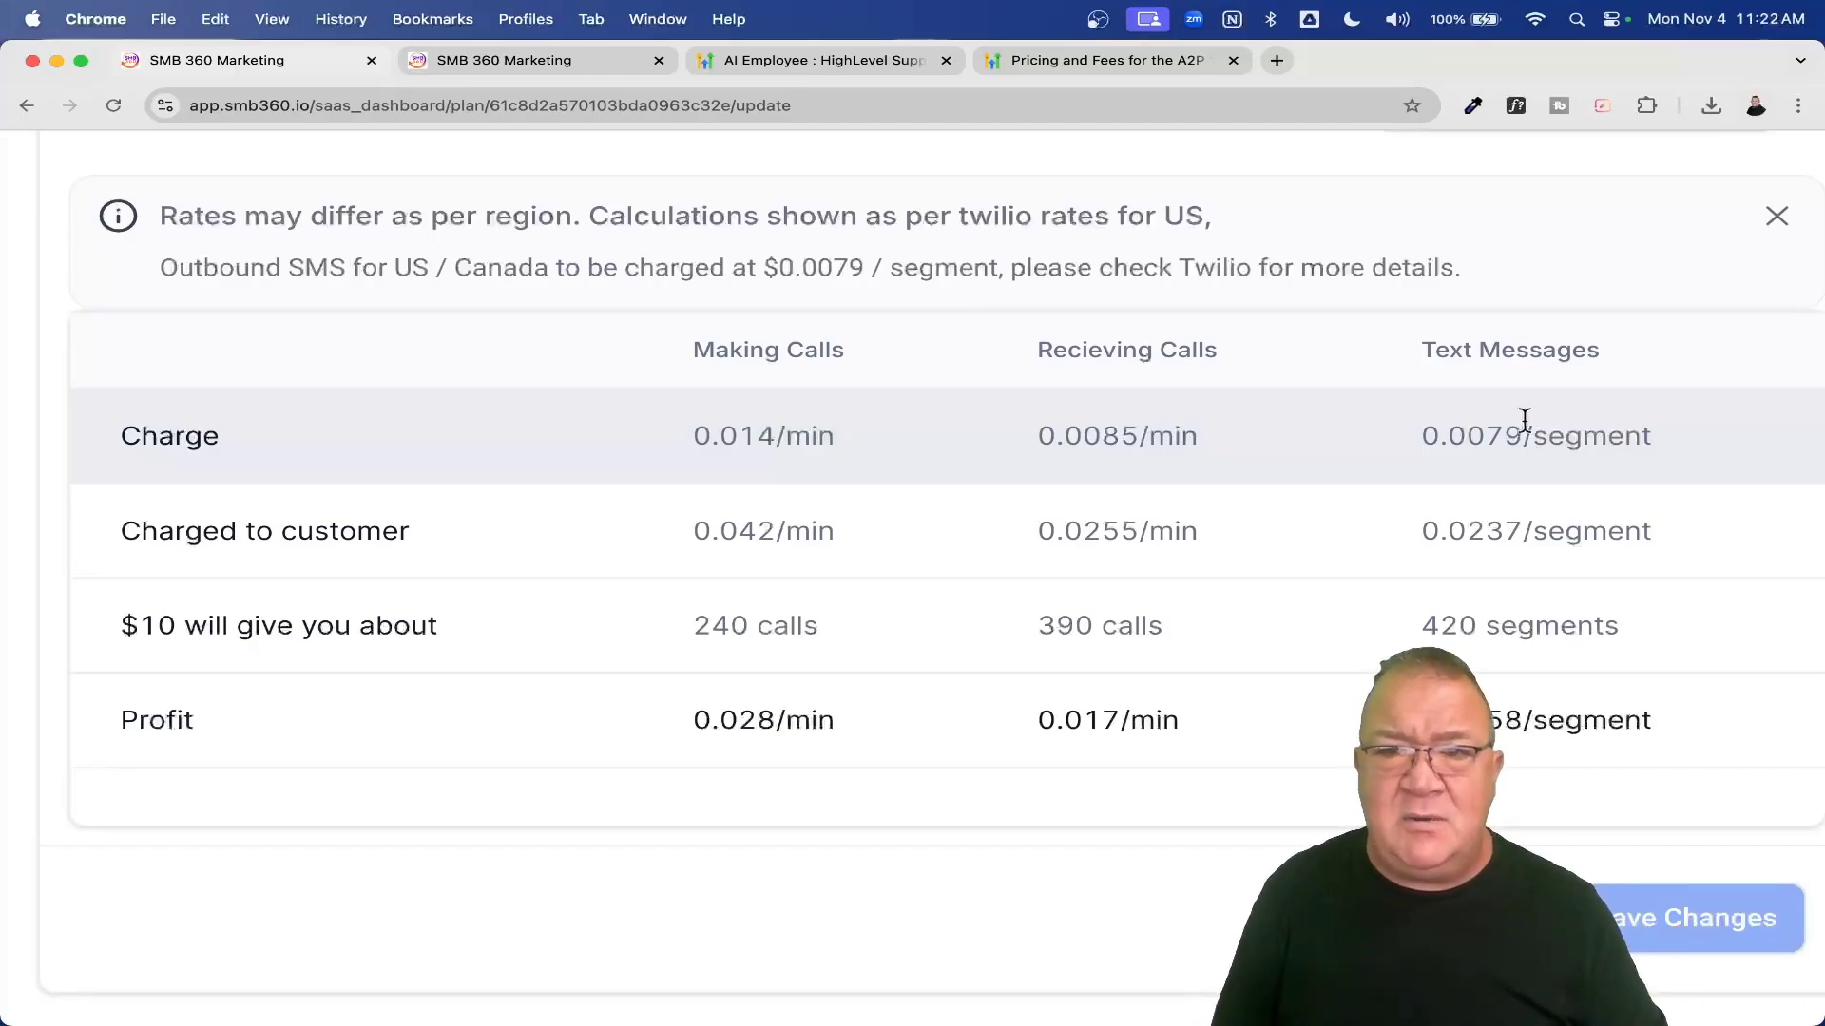
pyautogui.moveTo(1532, 438); pyautogui.dragTo(1649, 439)
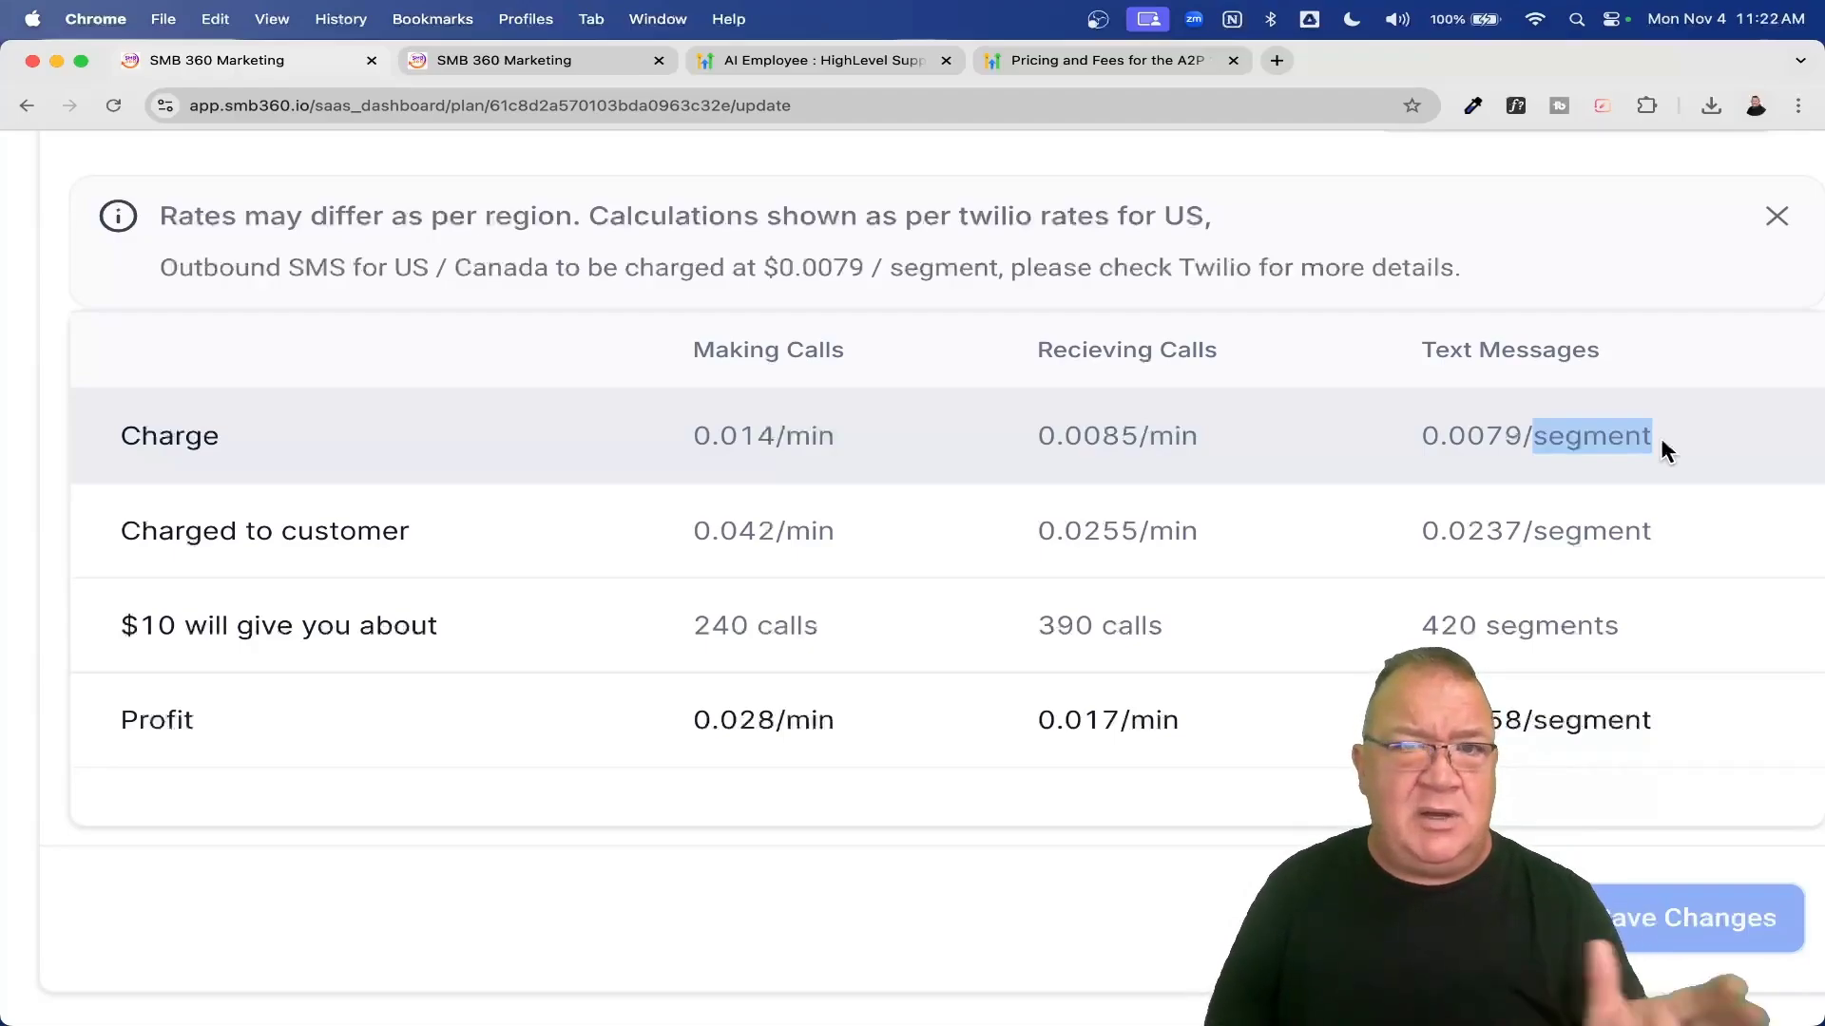
pyautogui.click(1440, 428)
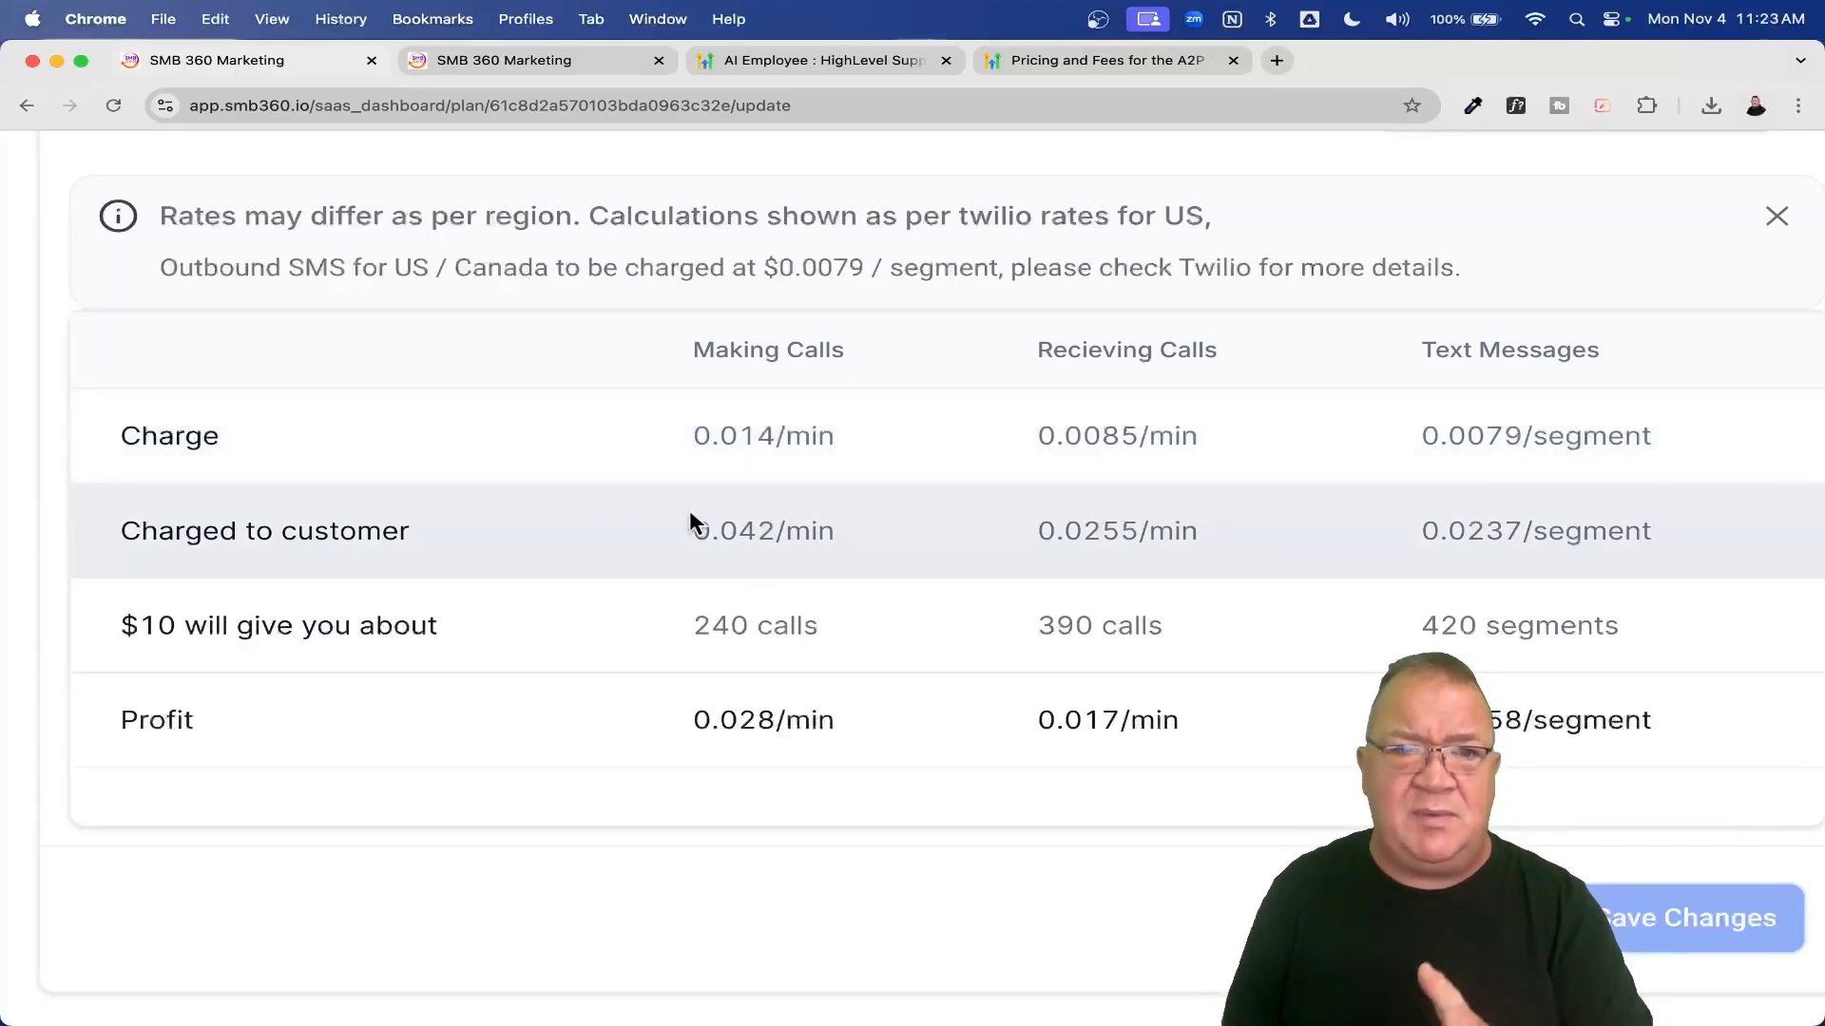
# - Compare the base charge, customer charge and profit for making calls, and highlight the rates charged to the customer
pyautogui.scroll(4, 688, 510)
pyautogui.scroll(-4, 688, 509)
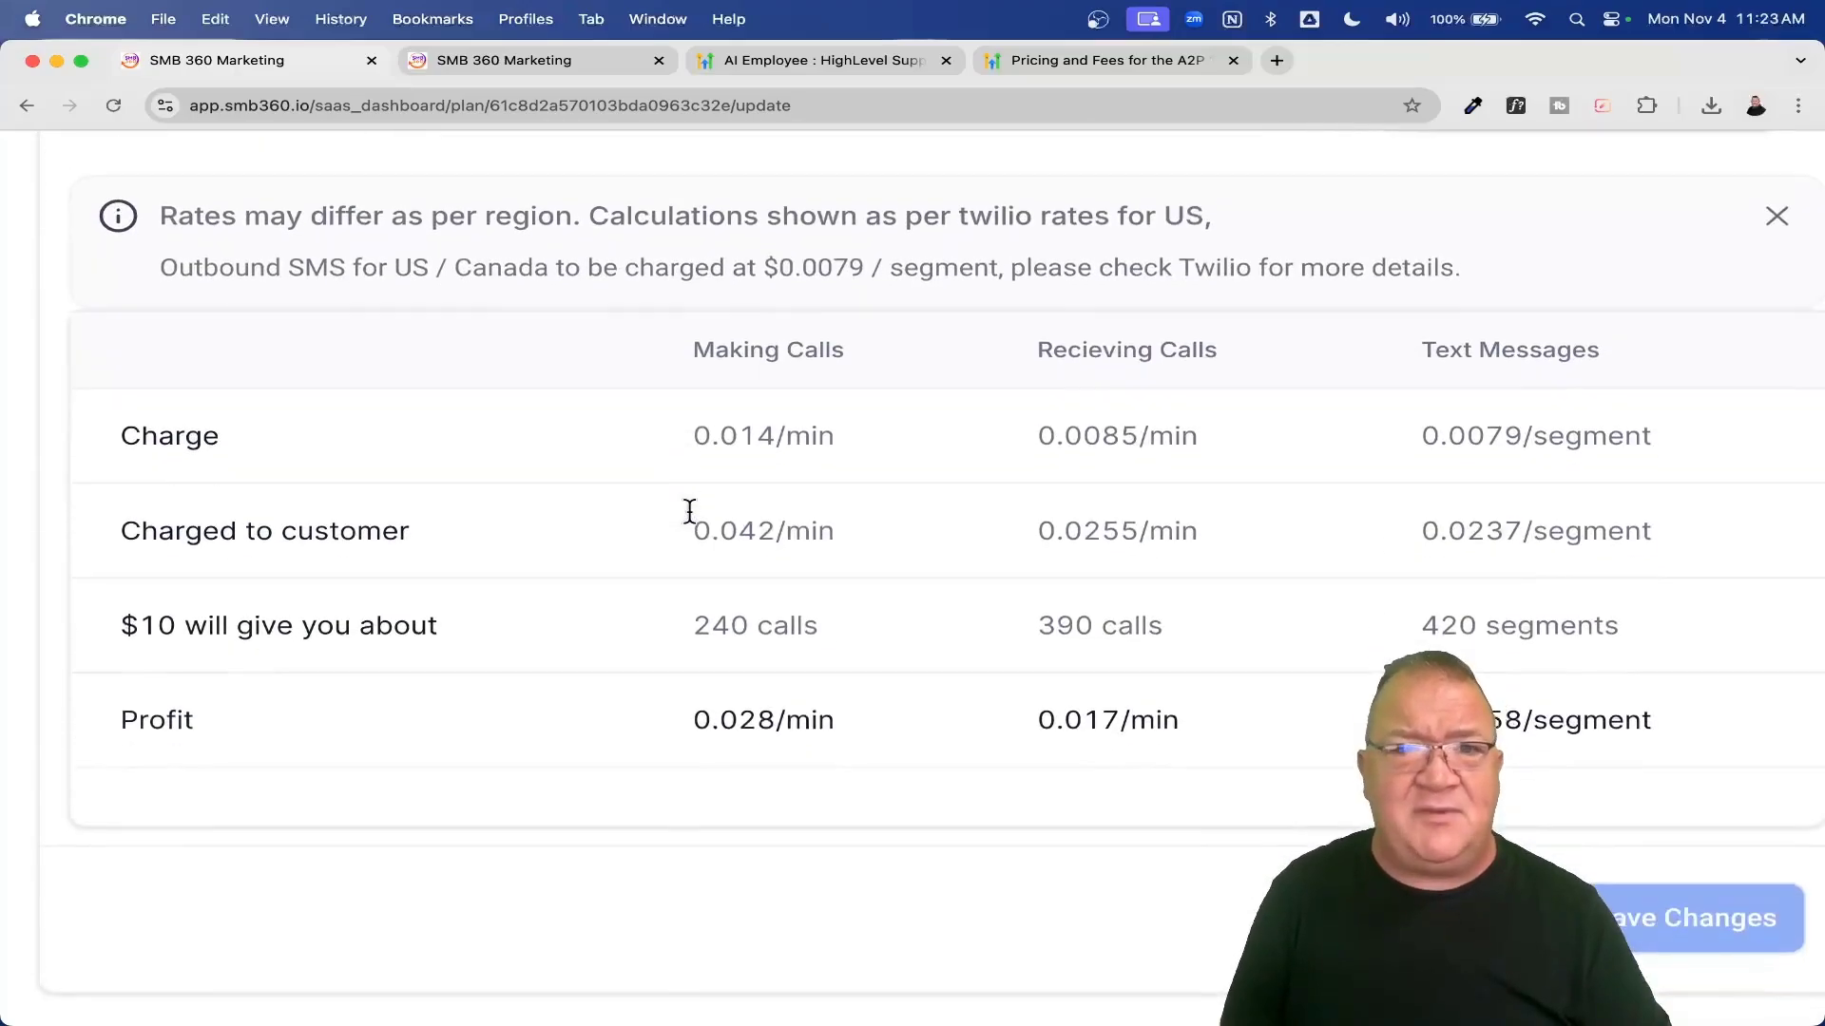
pyautogui.moveTo(692, 433); pyautogui.dragTo(830, 419)
pyautogui.click(825, 426)
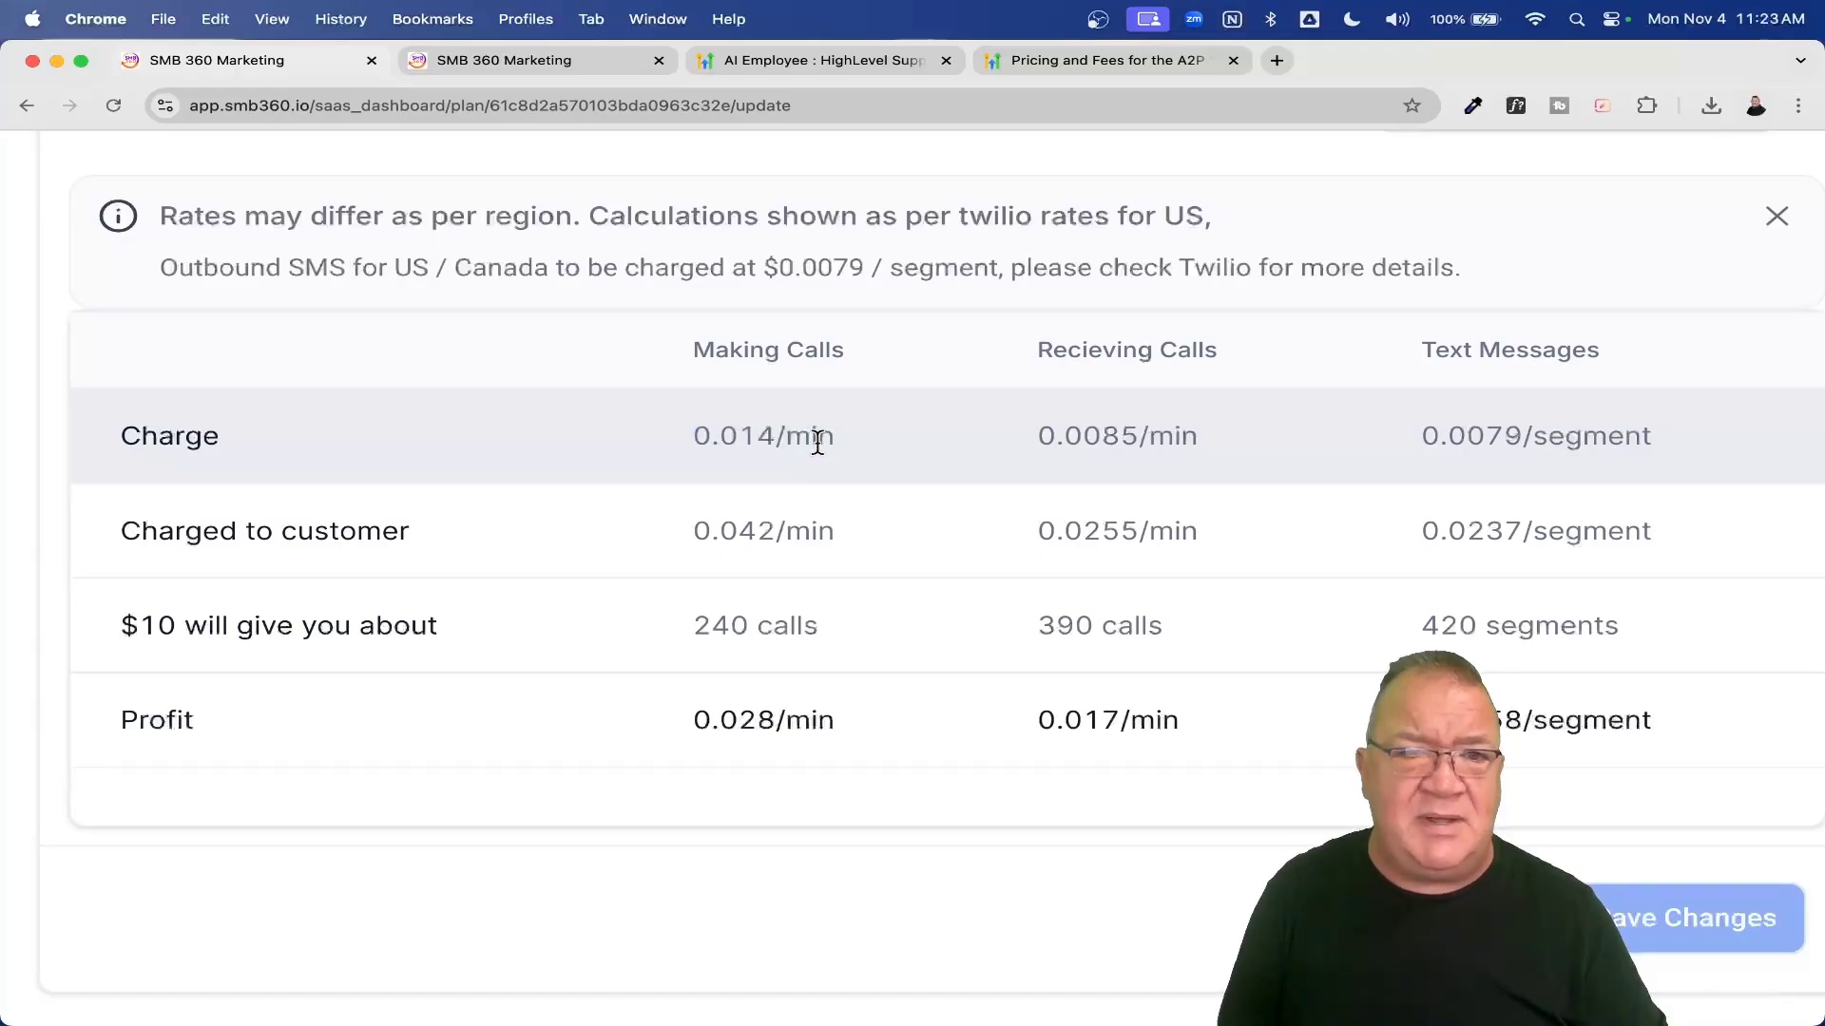
pyautogui.moveTo(662, 526); pyautogui.dragTo(860, 526)
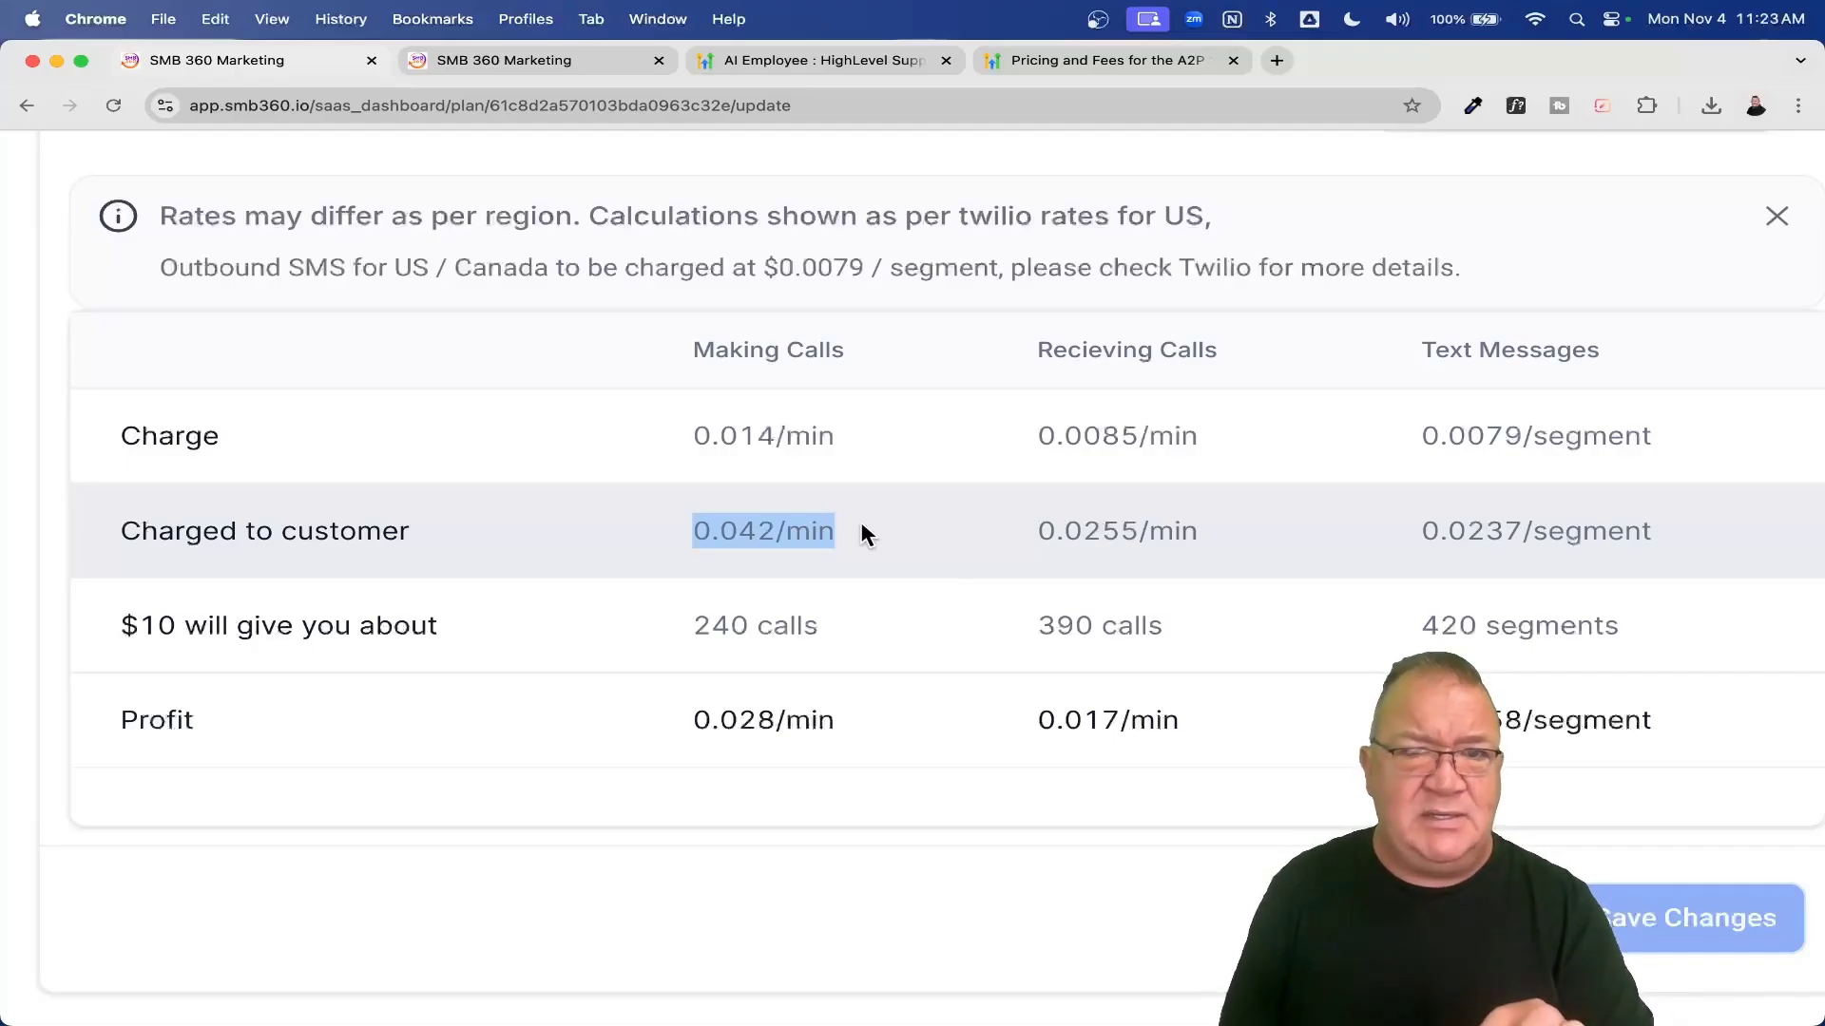
pyautogui.moveTo(690, 721); pyautogui.dragTo(829, 724)
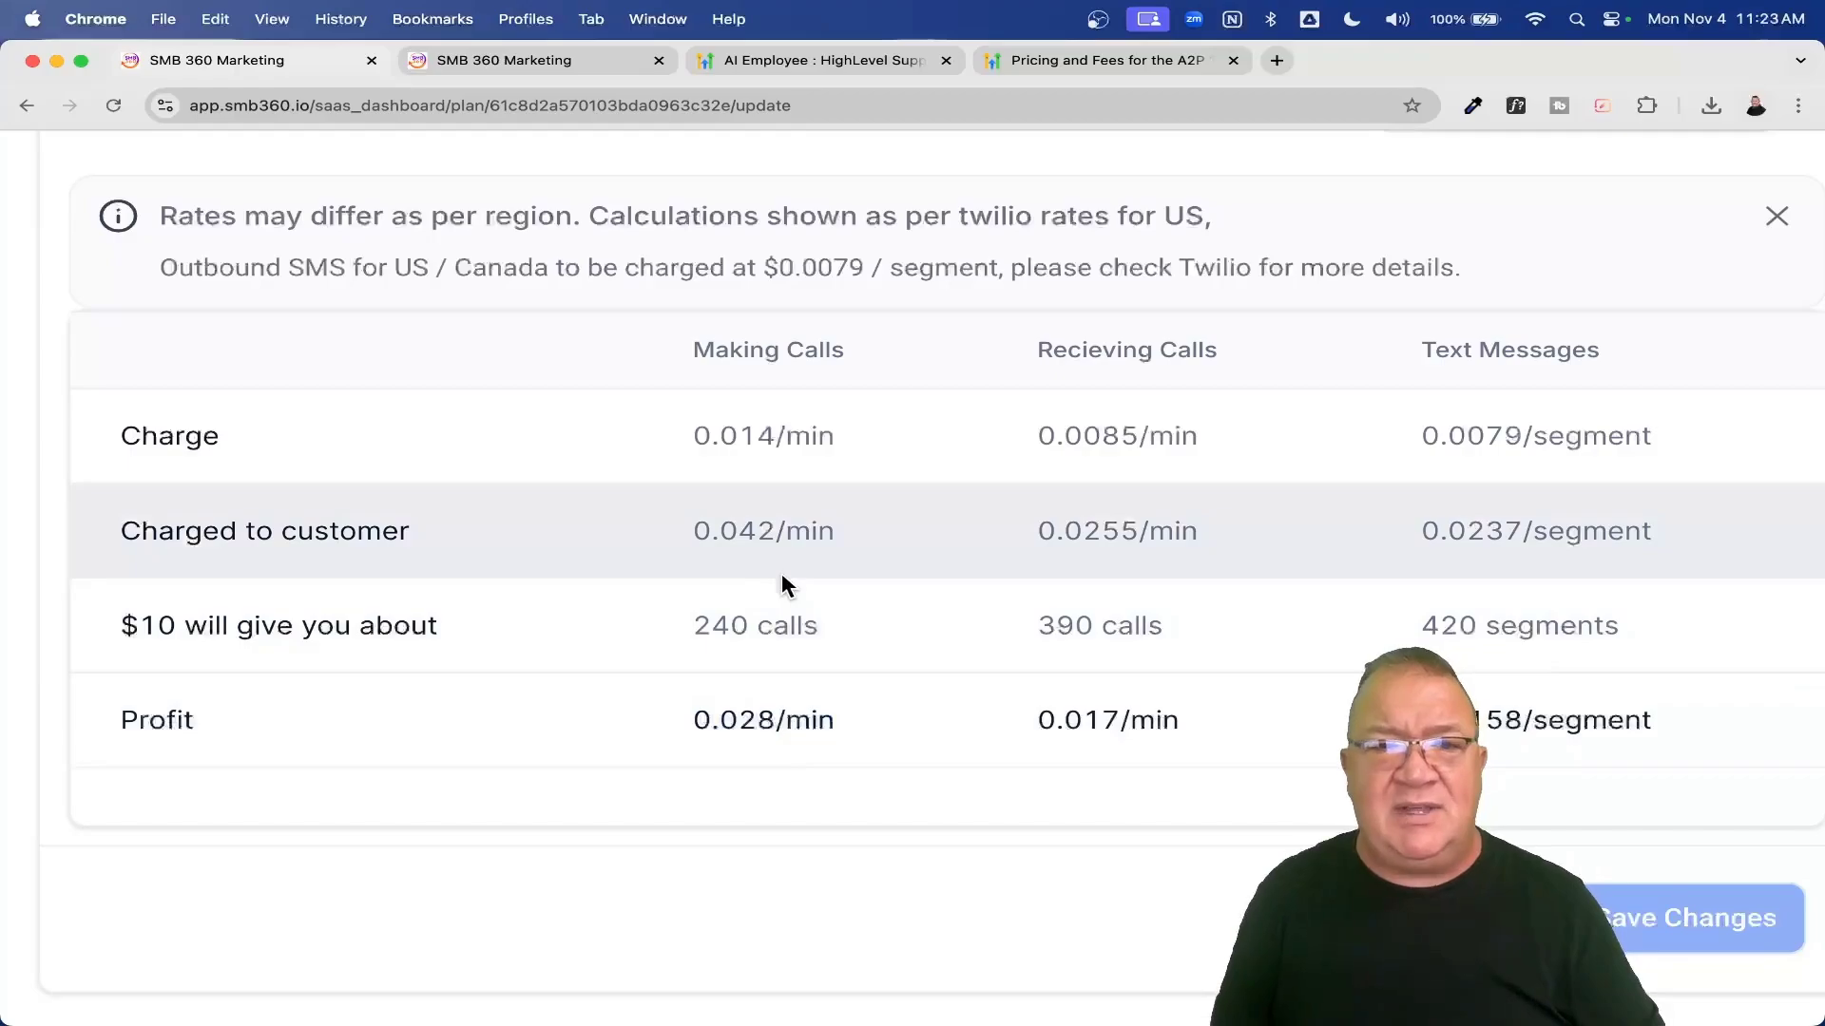
pyautogui.moveTo(687, 530); pyautogui.dragTo(1485, 532)
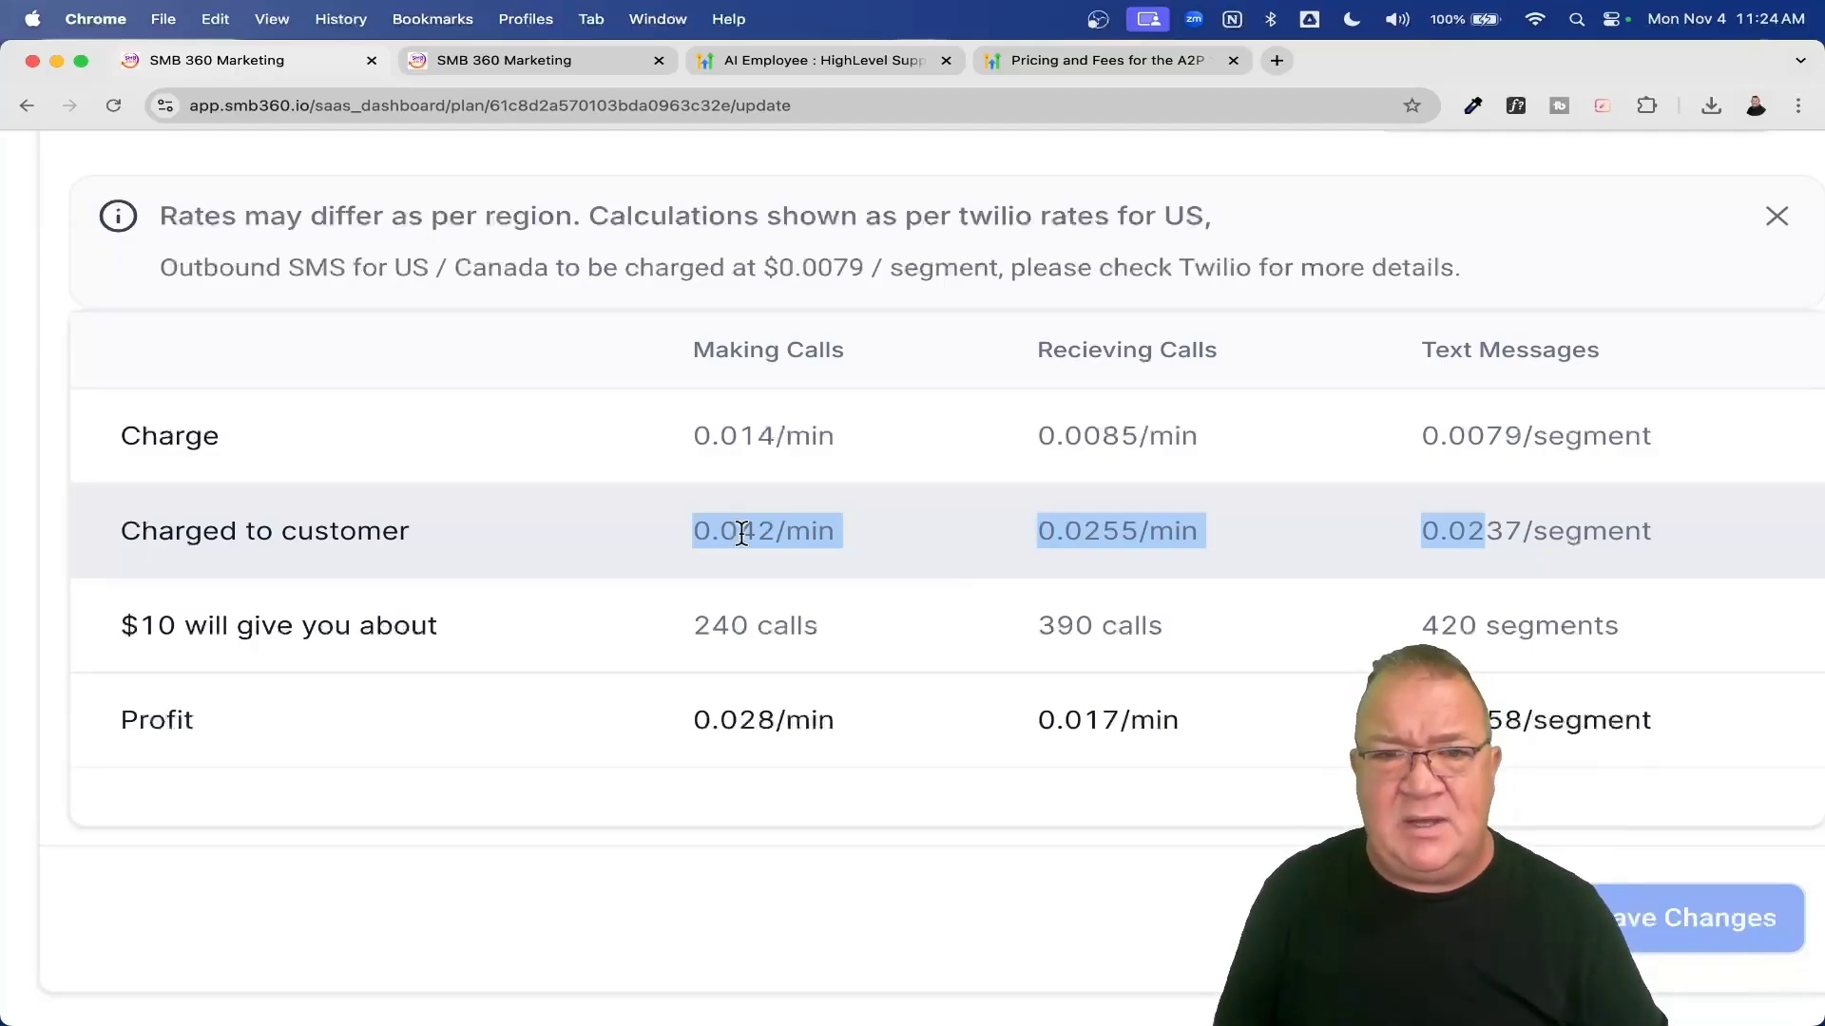
# - Show the plan's Email rebilling settings and examine the Lead Connector charge per email
pyautogui.press('super+0')
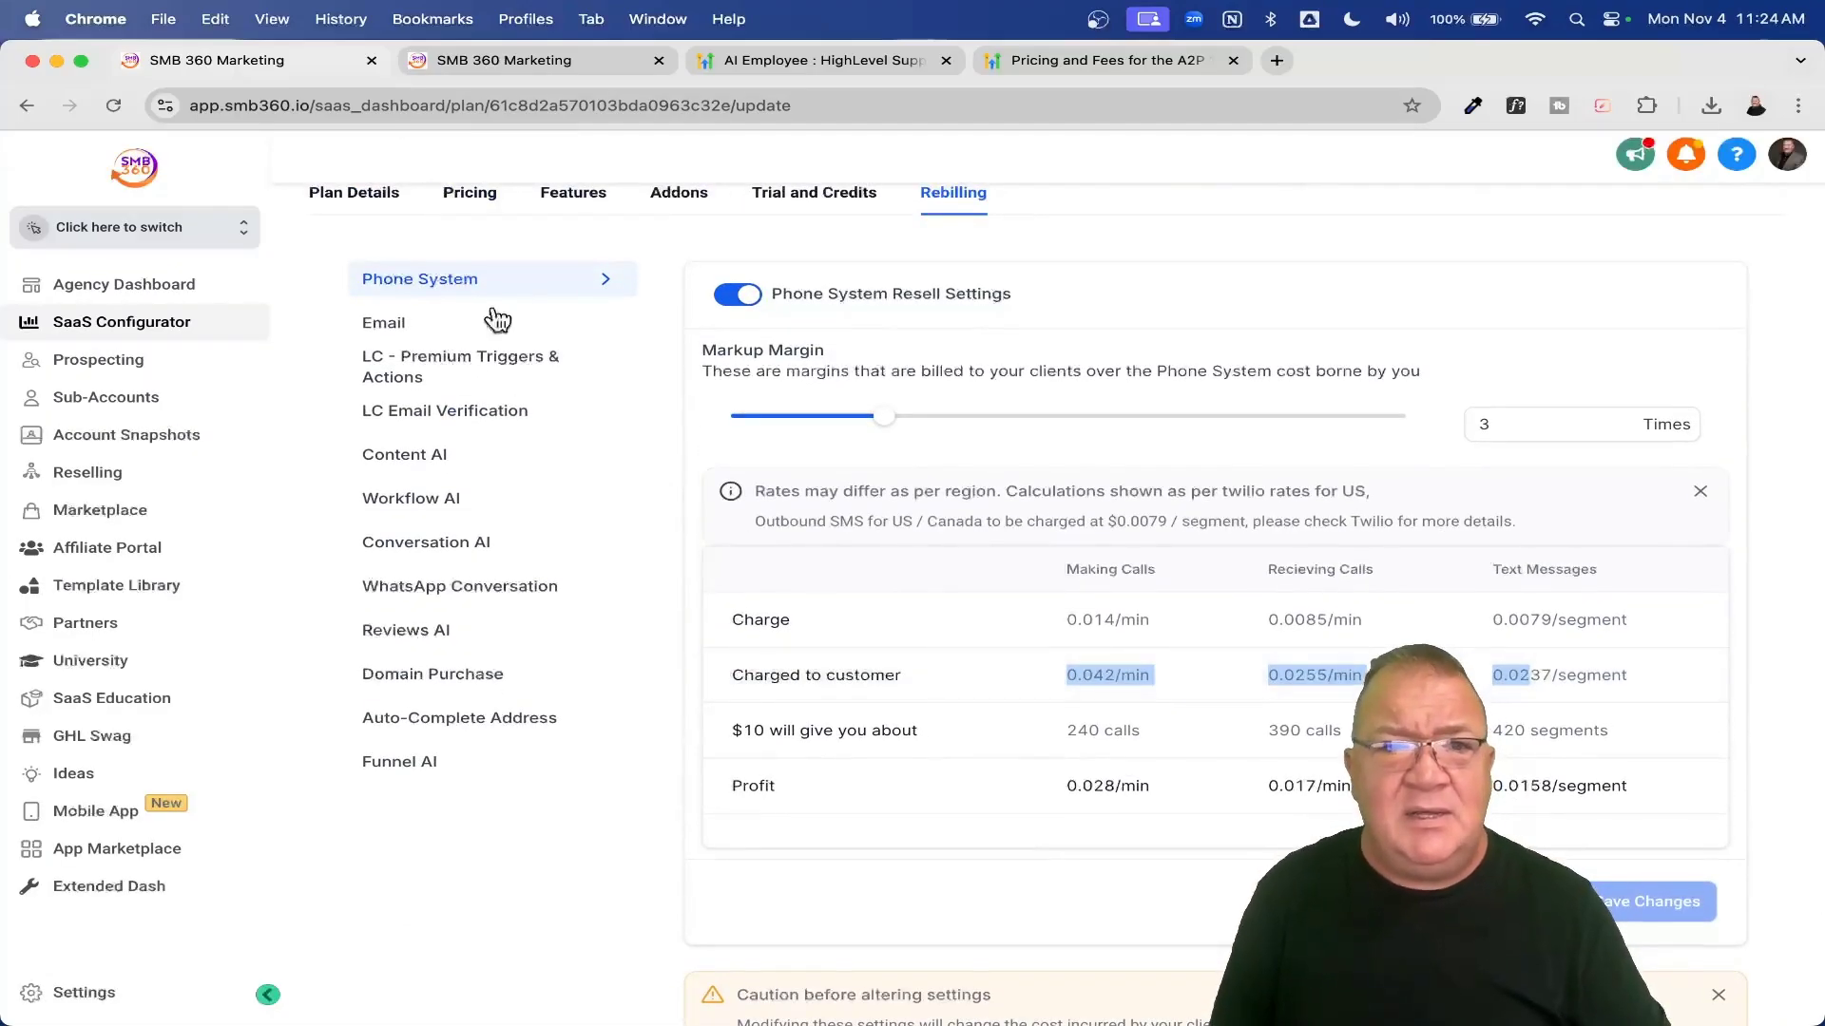
pyautogui.click(385, 327)
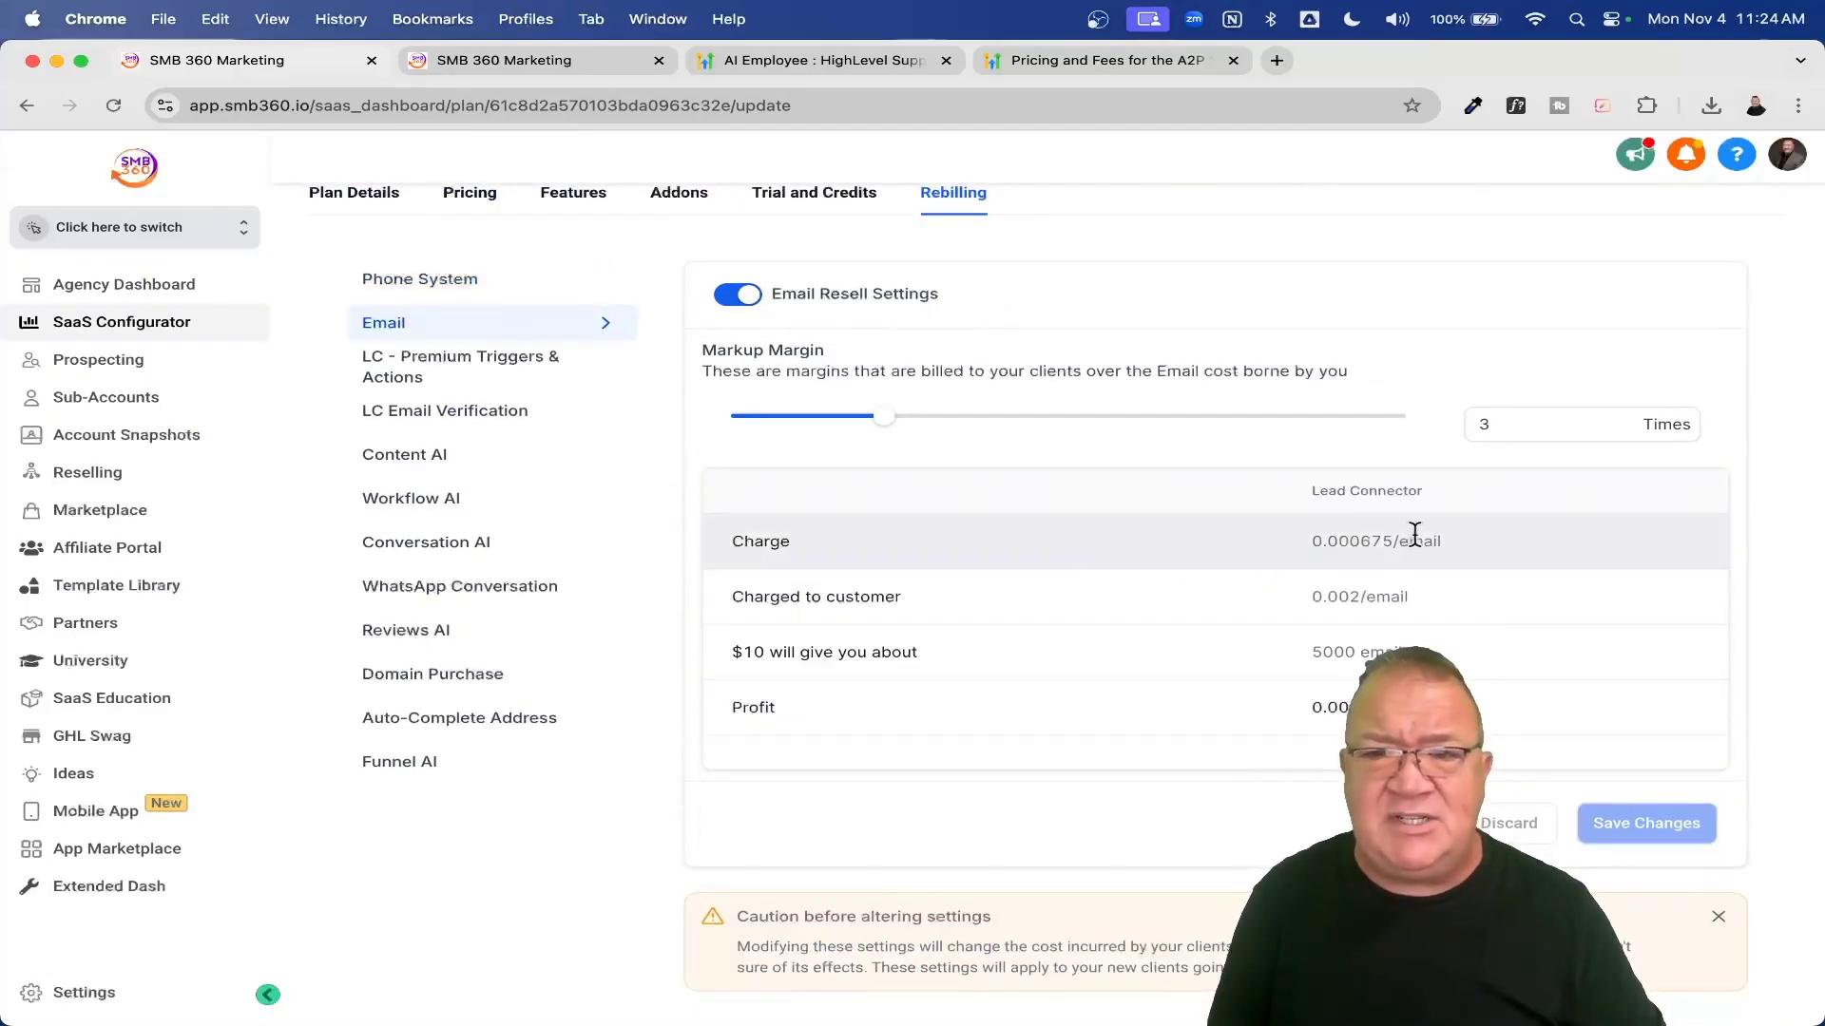
pyautogui.scroll(5, 1406, 567)
pyautogui.scroll(3, 1402, 570)
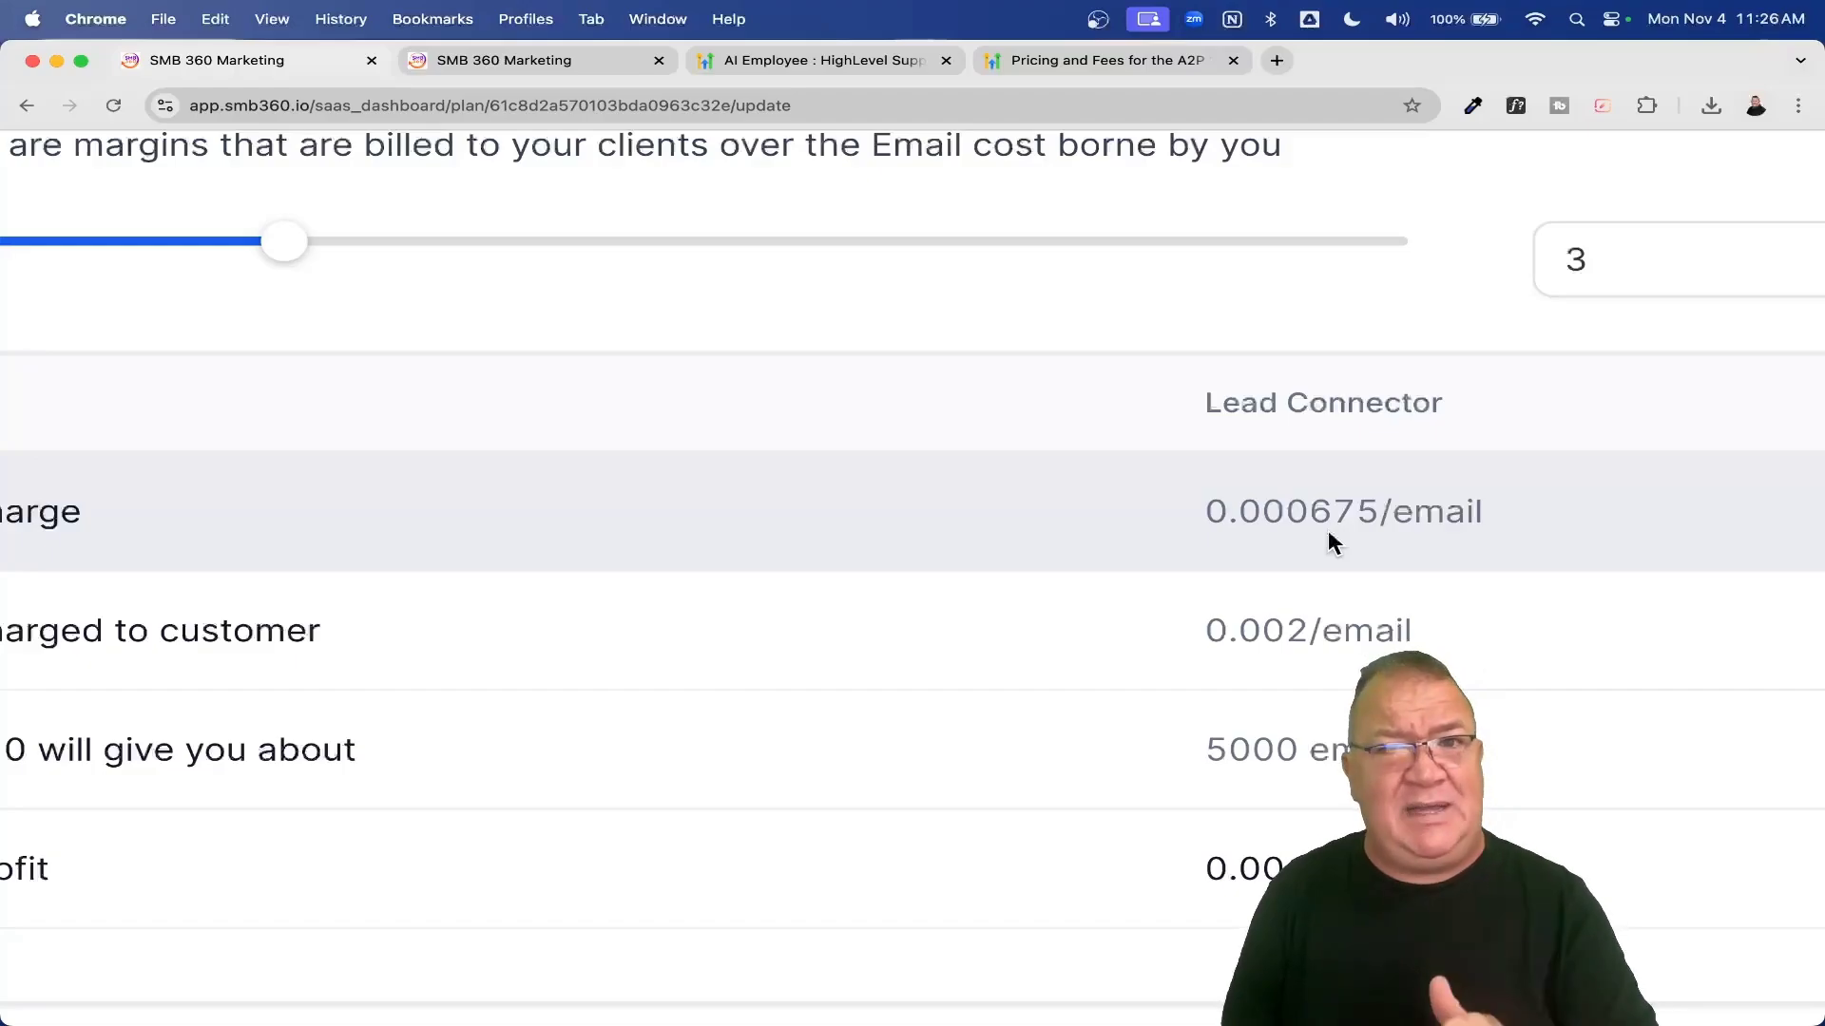
# - Show the LC - Premium Triggers & Actions rebilling settings and examine the workflow action rates
pyautogui.scroll(-5, 1328, 534)
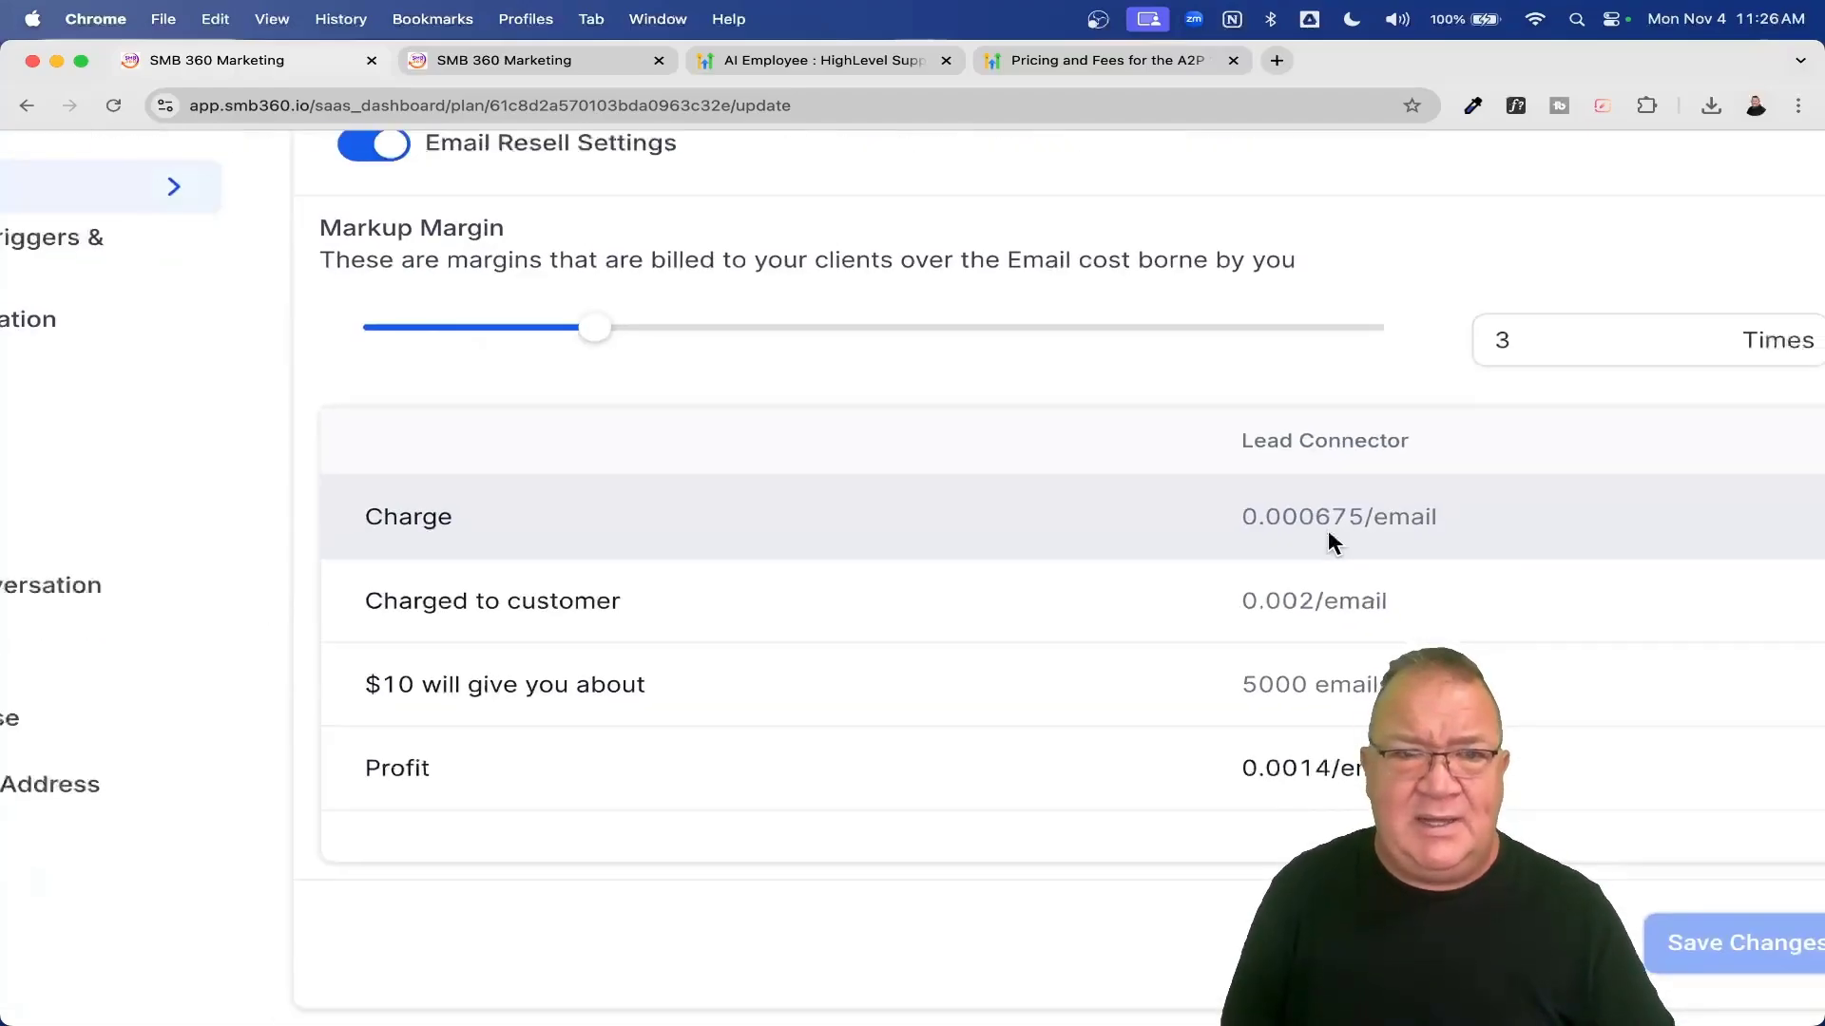
pyautogui.hscroll(-5, 1326, 528)
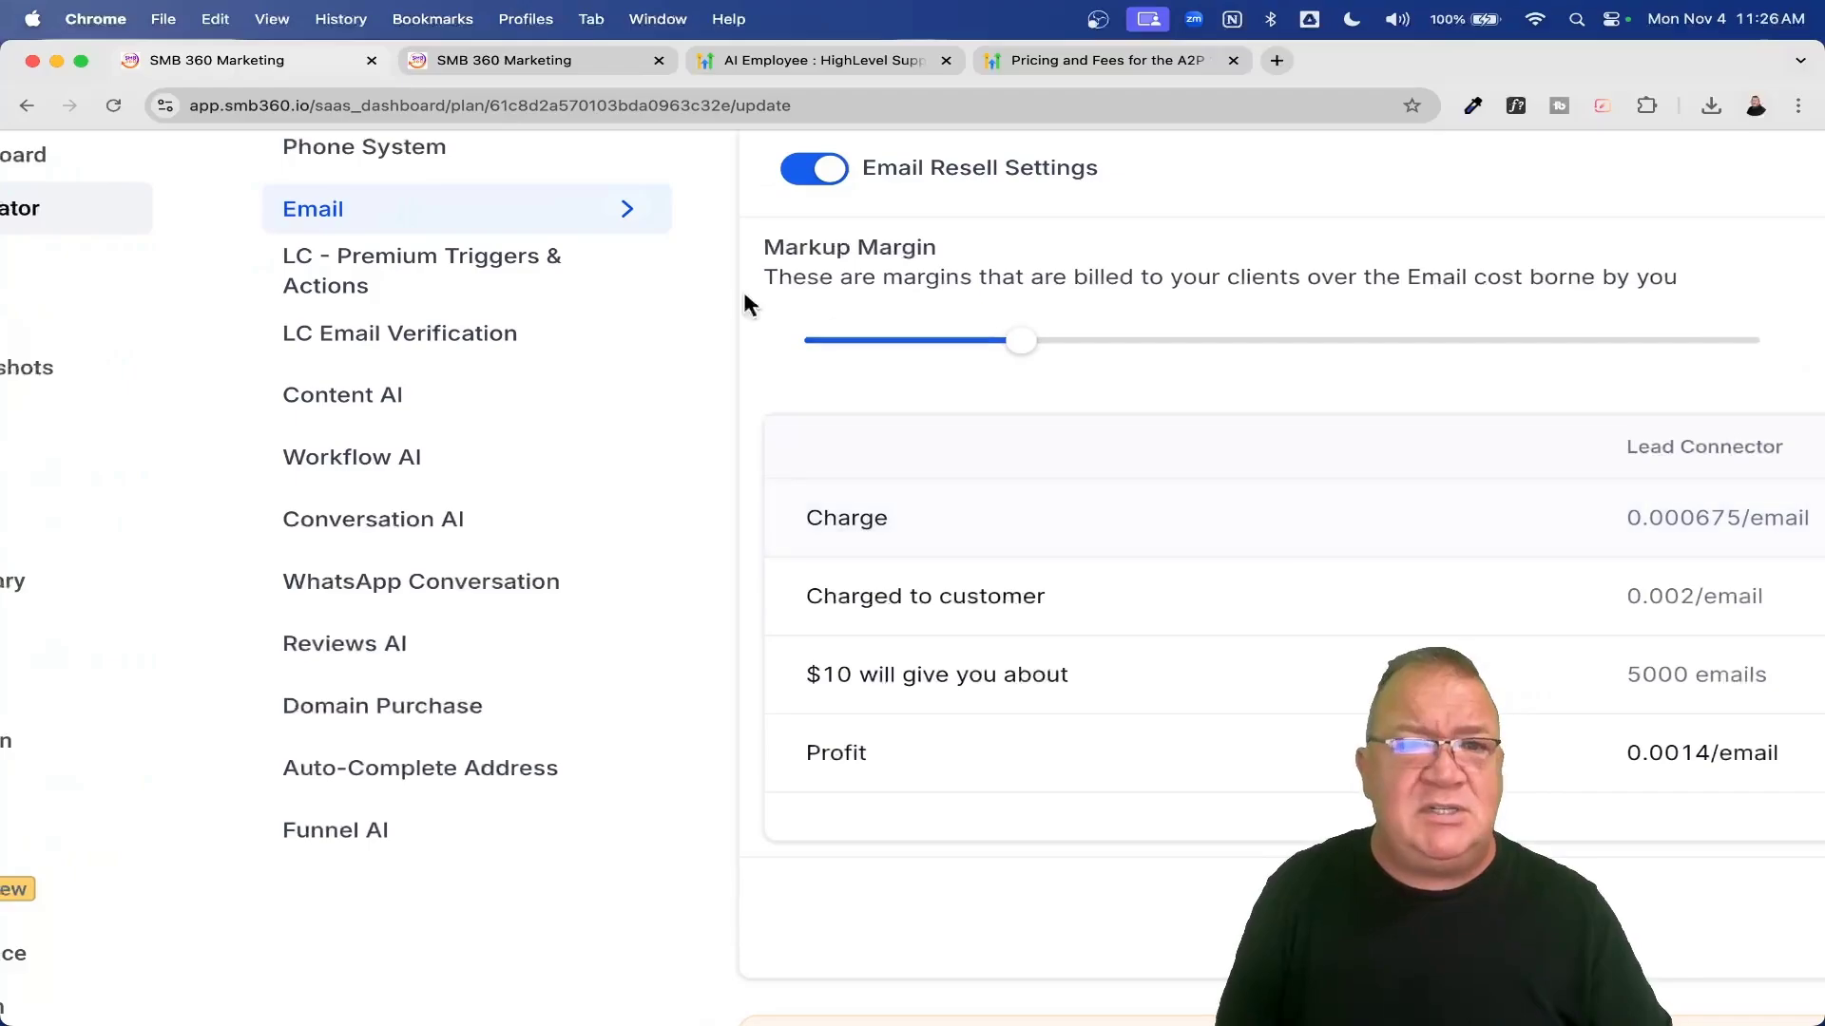
pyautogui.click(366, 271)
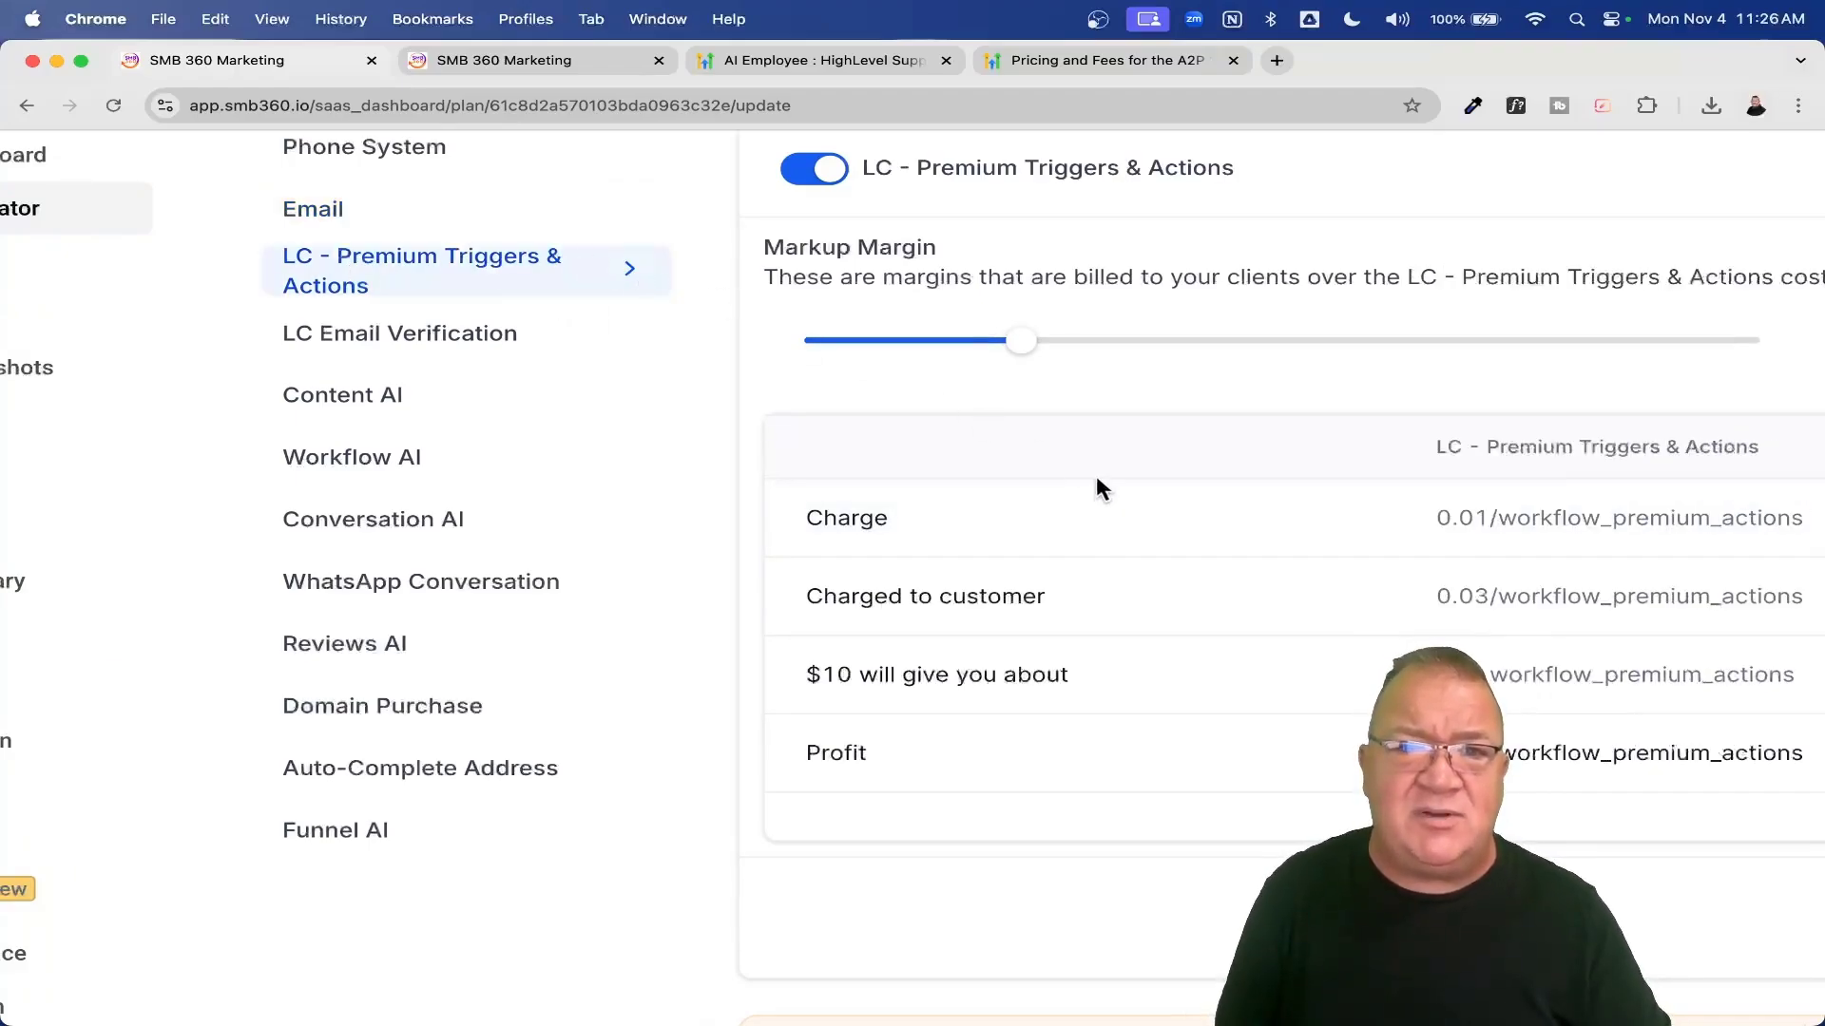
pyautogui.hscroll(5, 1160, 552)
pyautogui.hscroll(2, 1161, 553)
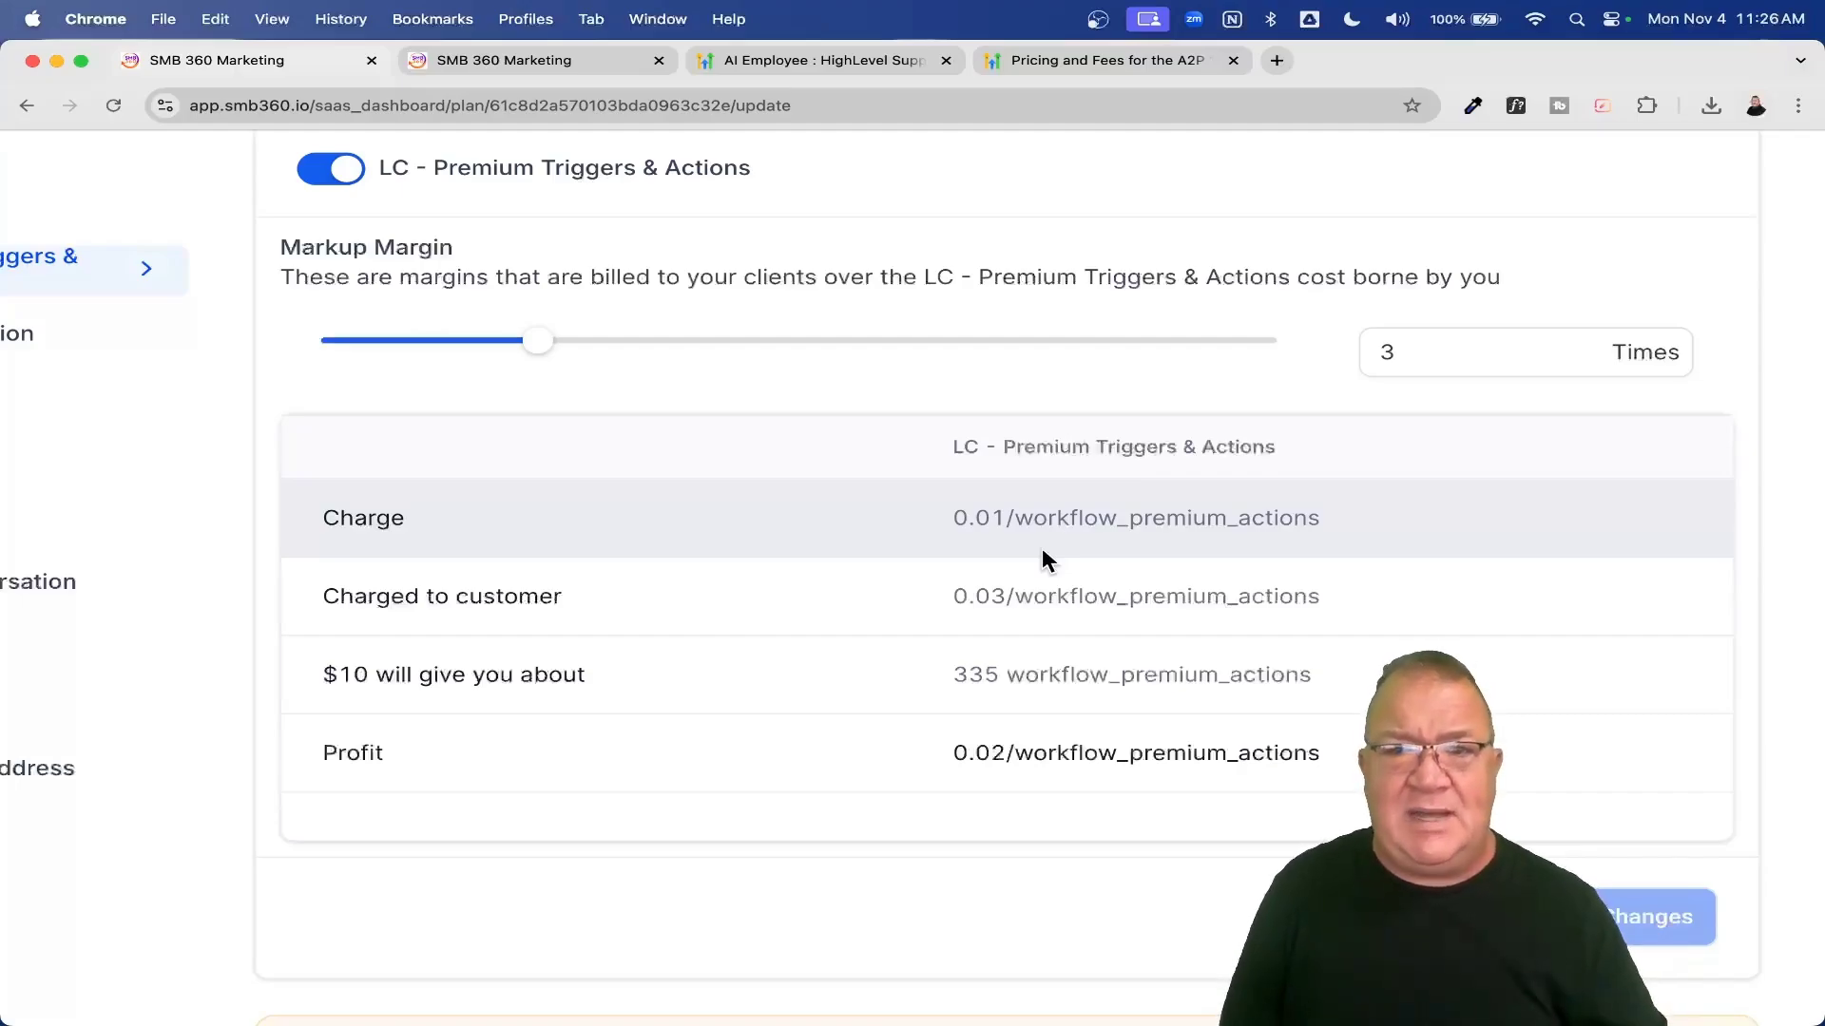
# - Review the rebilling rates for LC Email Verification, Content AI, Workflow AI and Conversation AI
pyautogui.scroll(-3, 1041, 547)
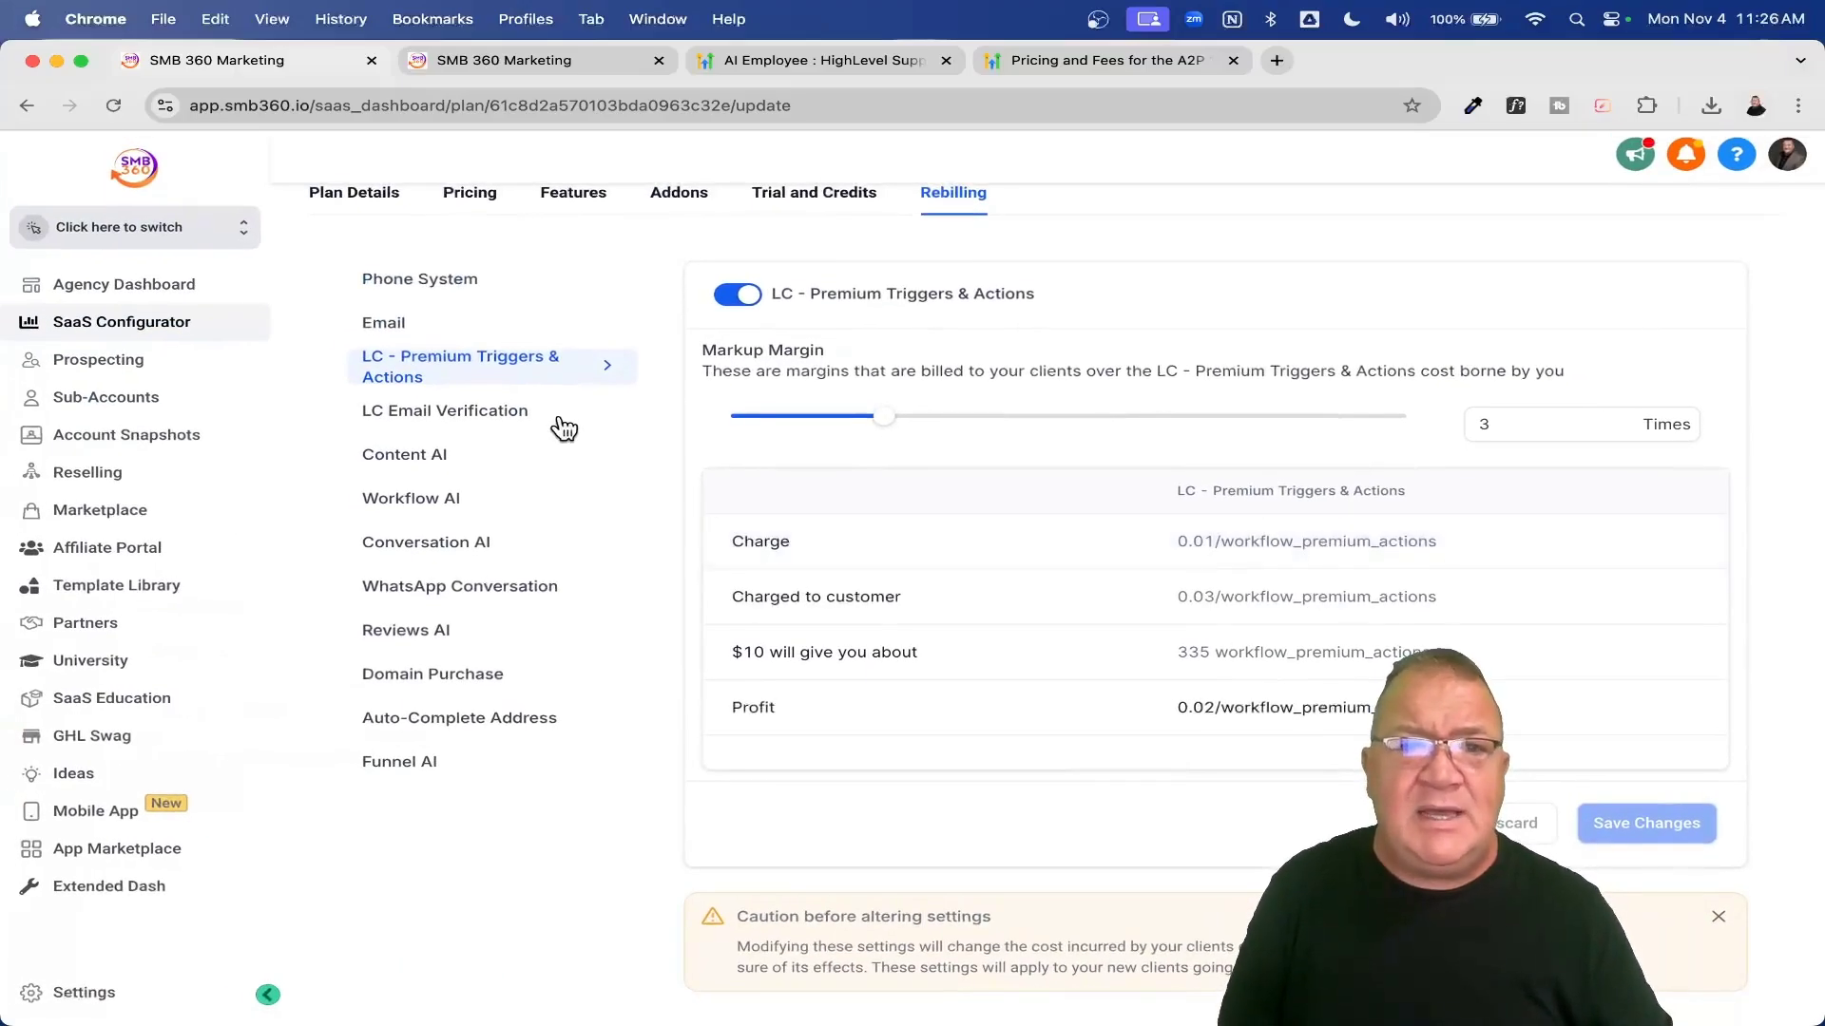
pyautogui.click(458, 418)
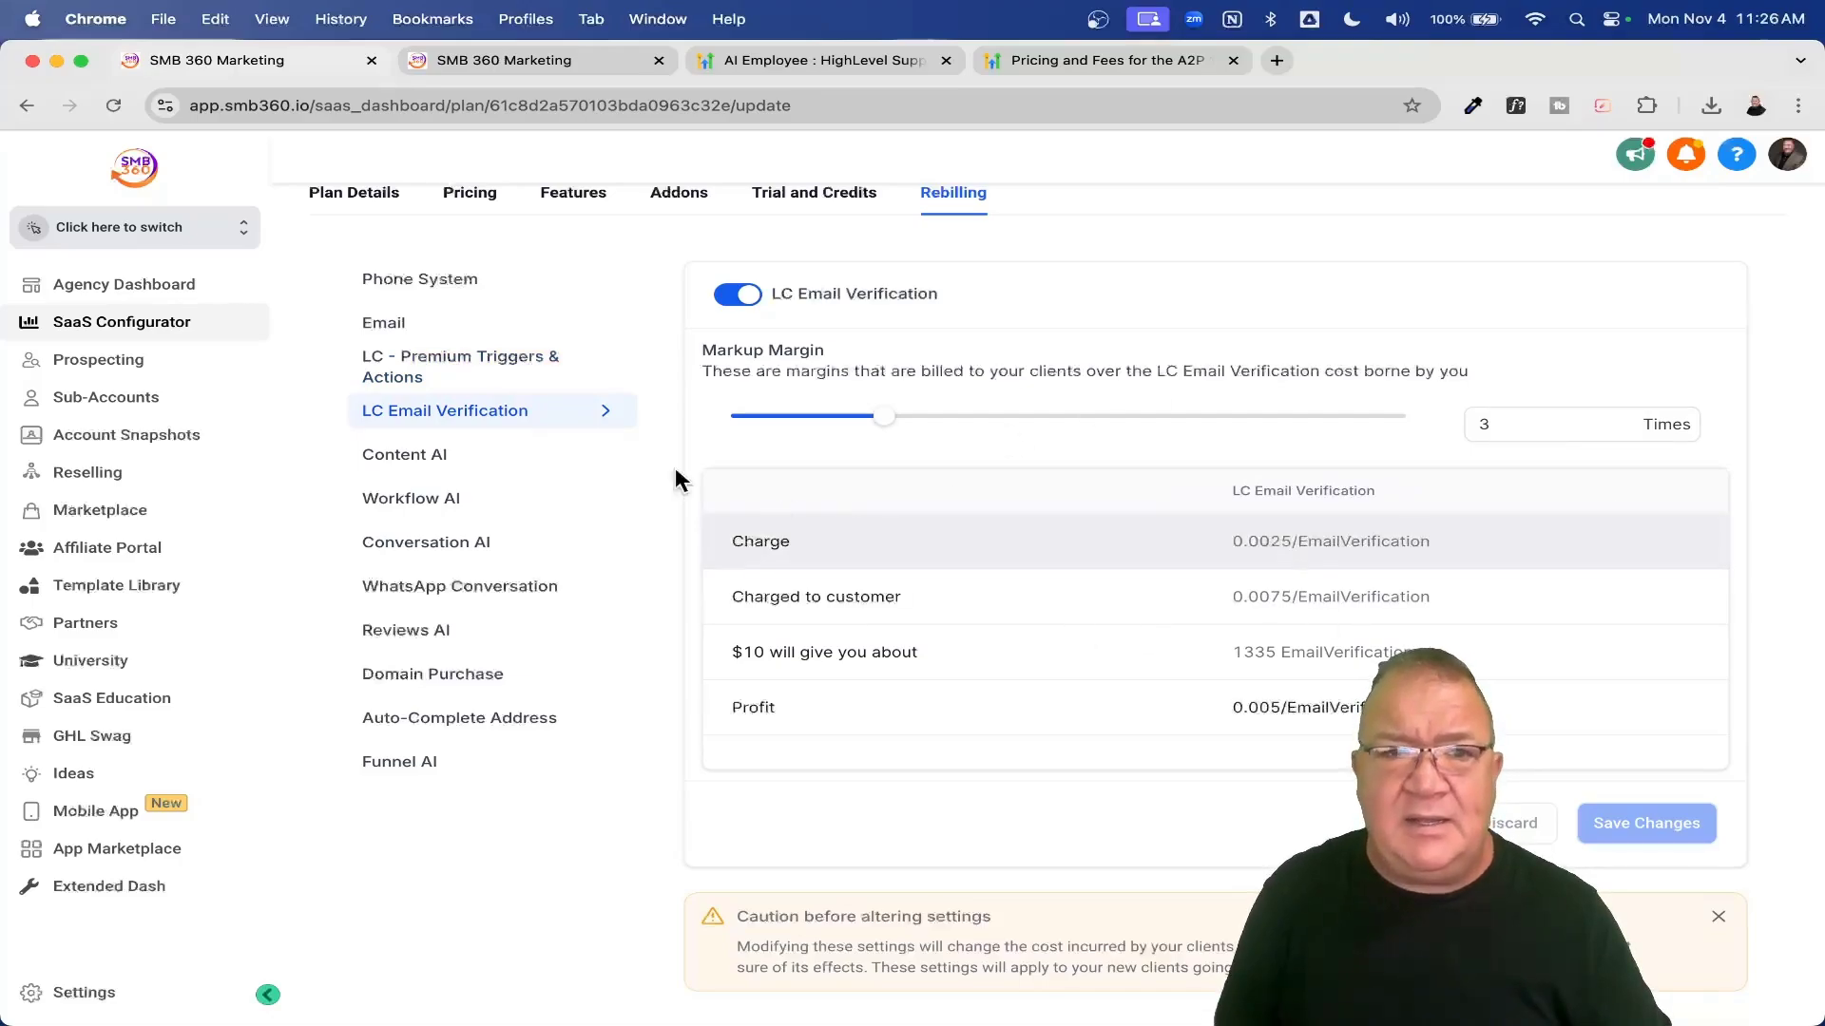
pyautogui.click(413, 460)
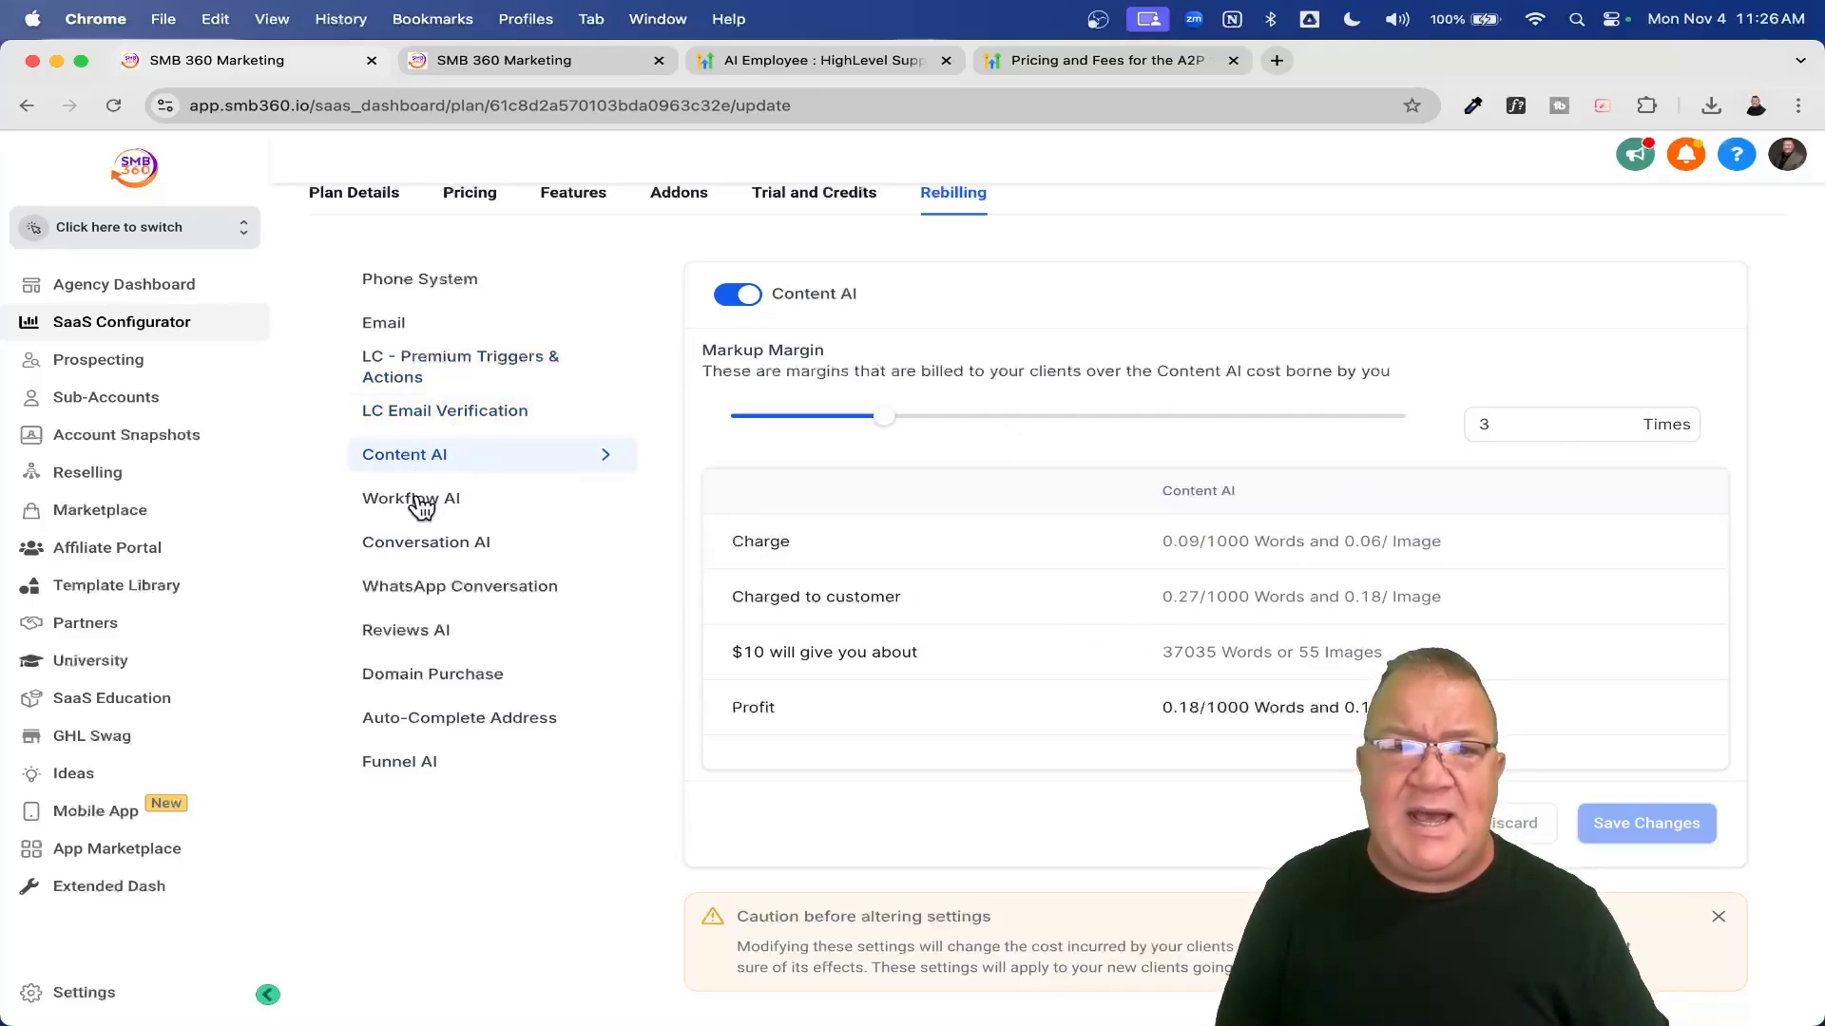
pyautogui.click(418, 508)
pyautogui.click(419, 540)
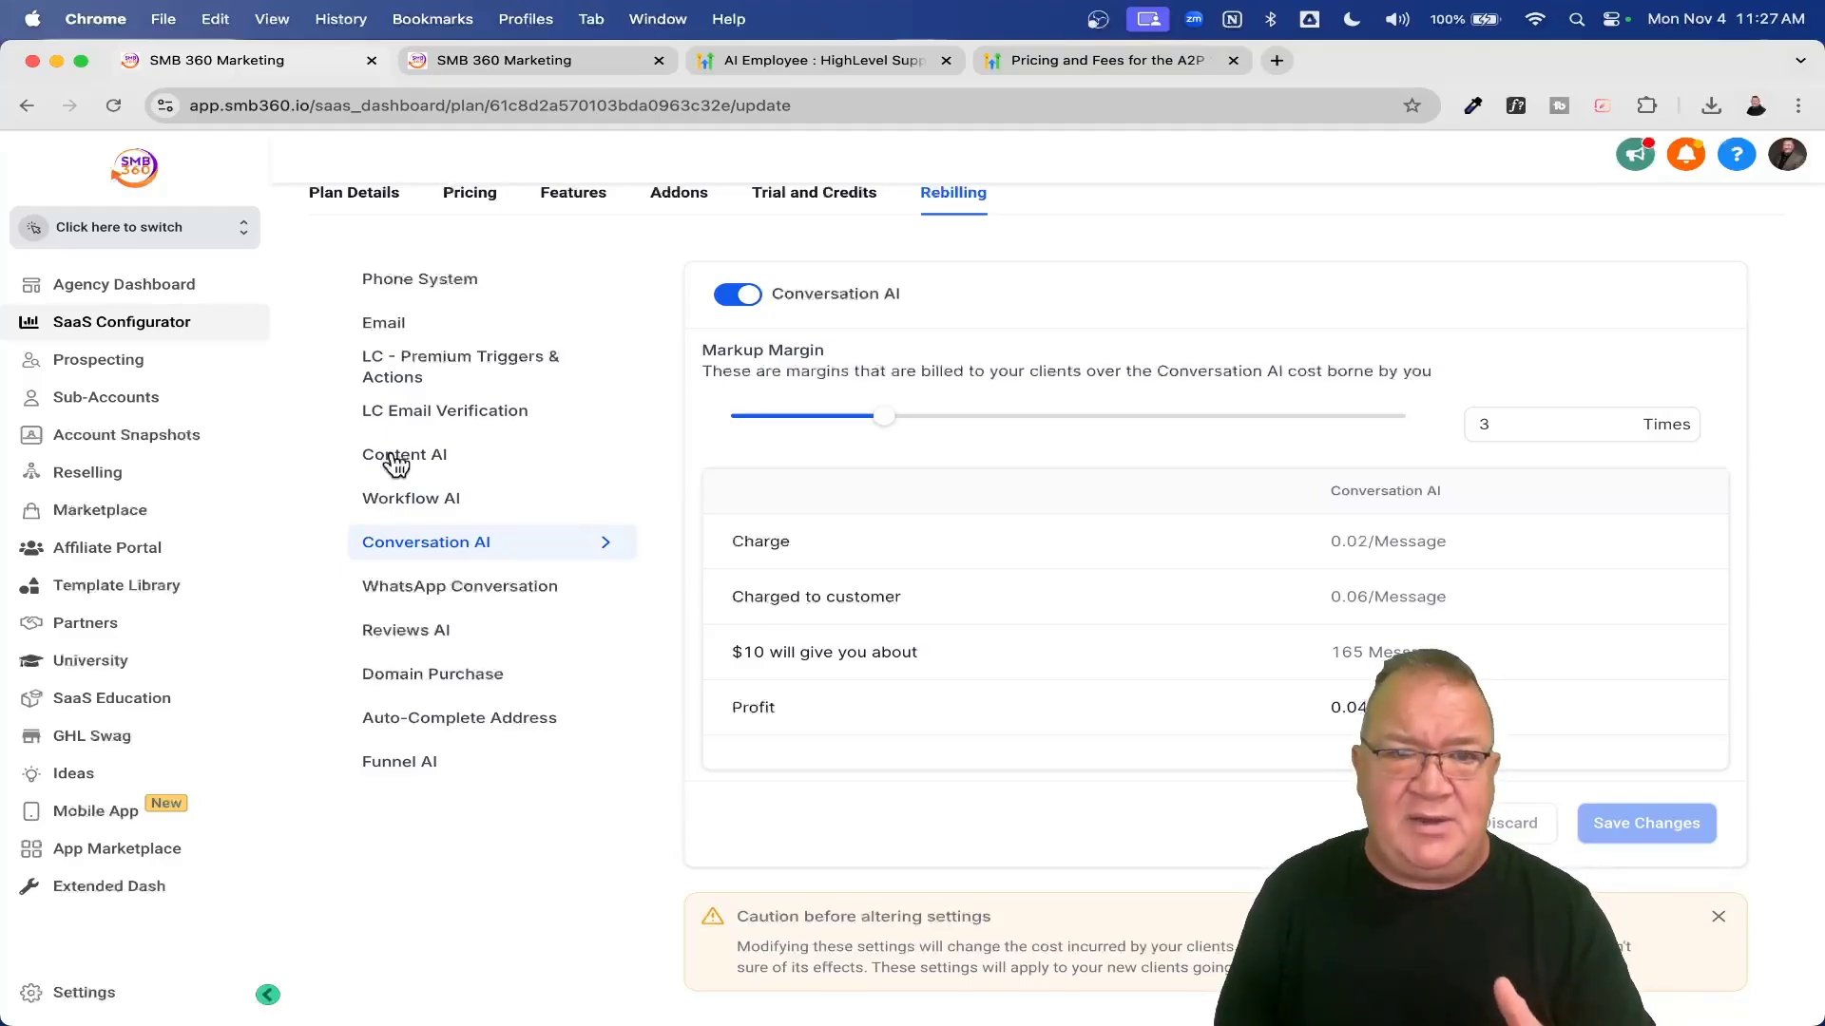
# - Review the rebilling rates for WhatsApp Conversation, Reviews AI, Domain Purchase and Auto-Complete Address
pyautogui.click(465, 593)
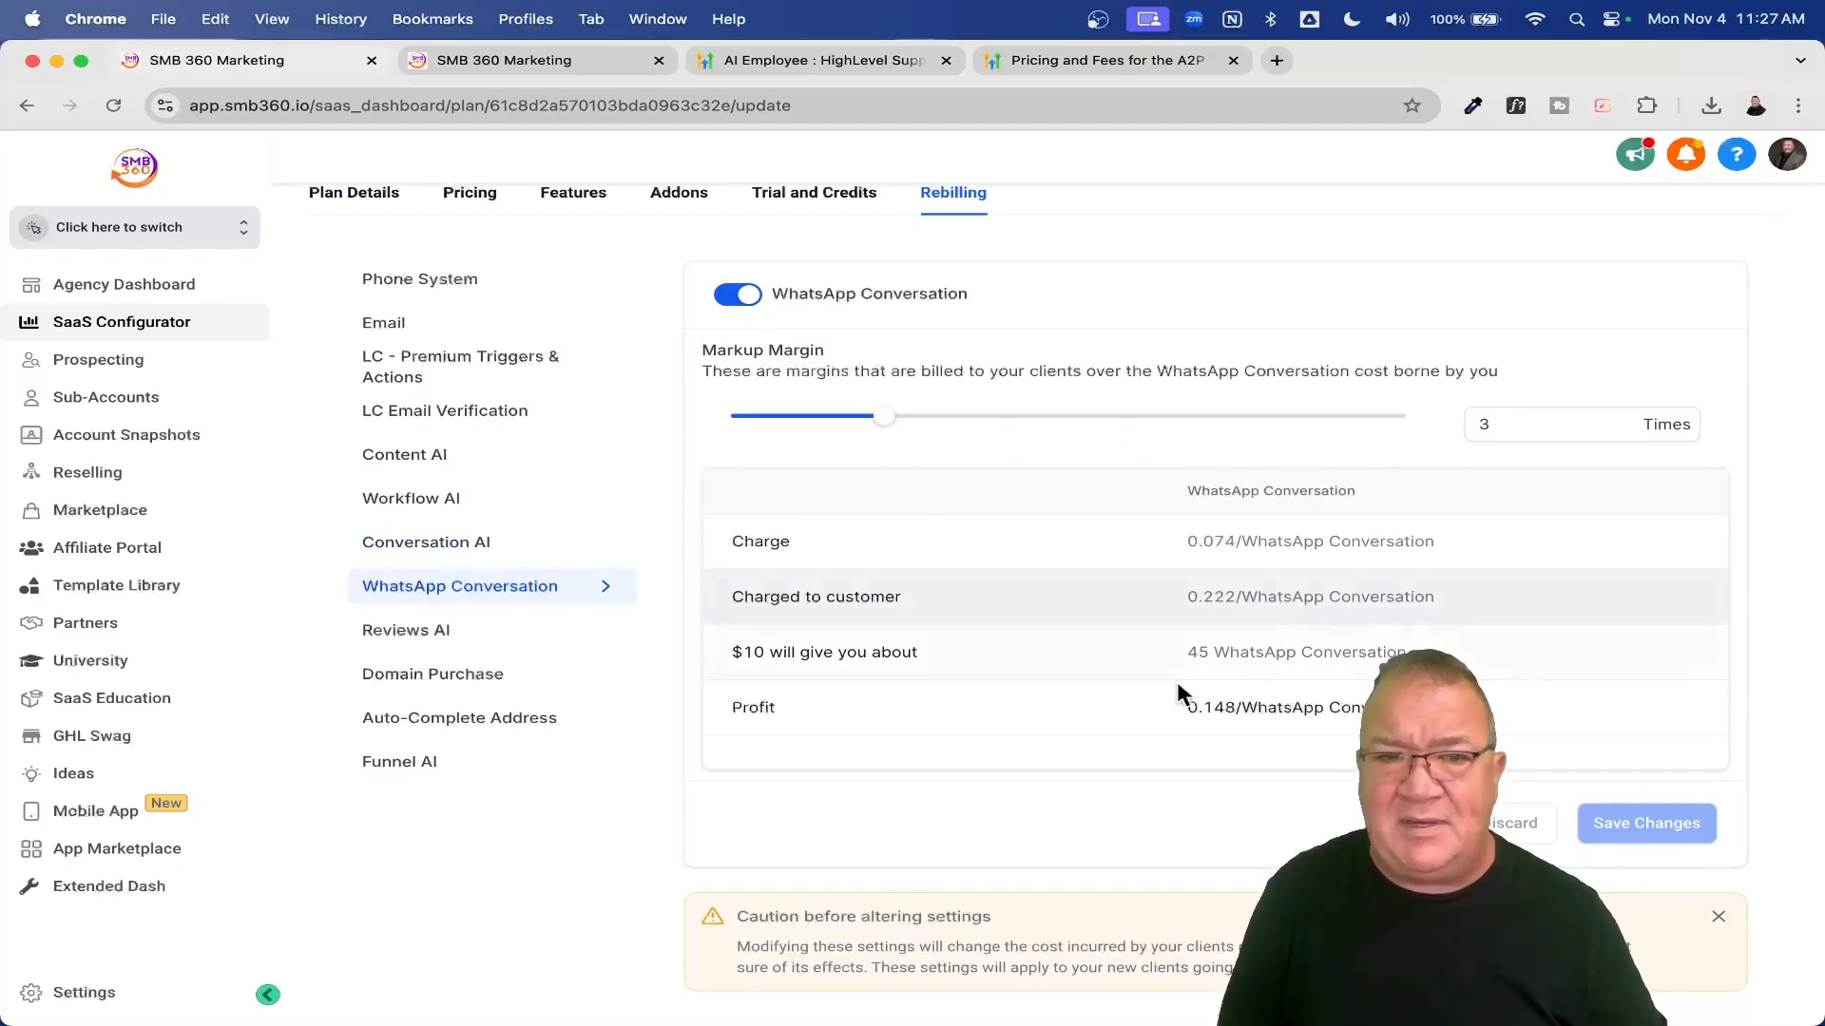
pyautogui.click(414, 633)
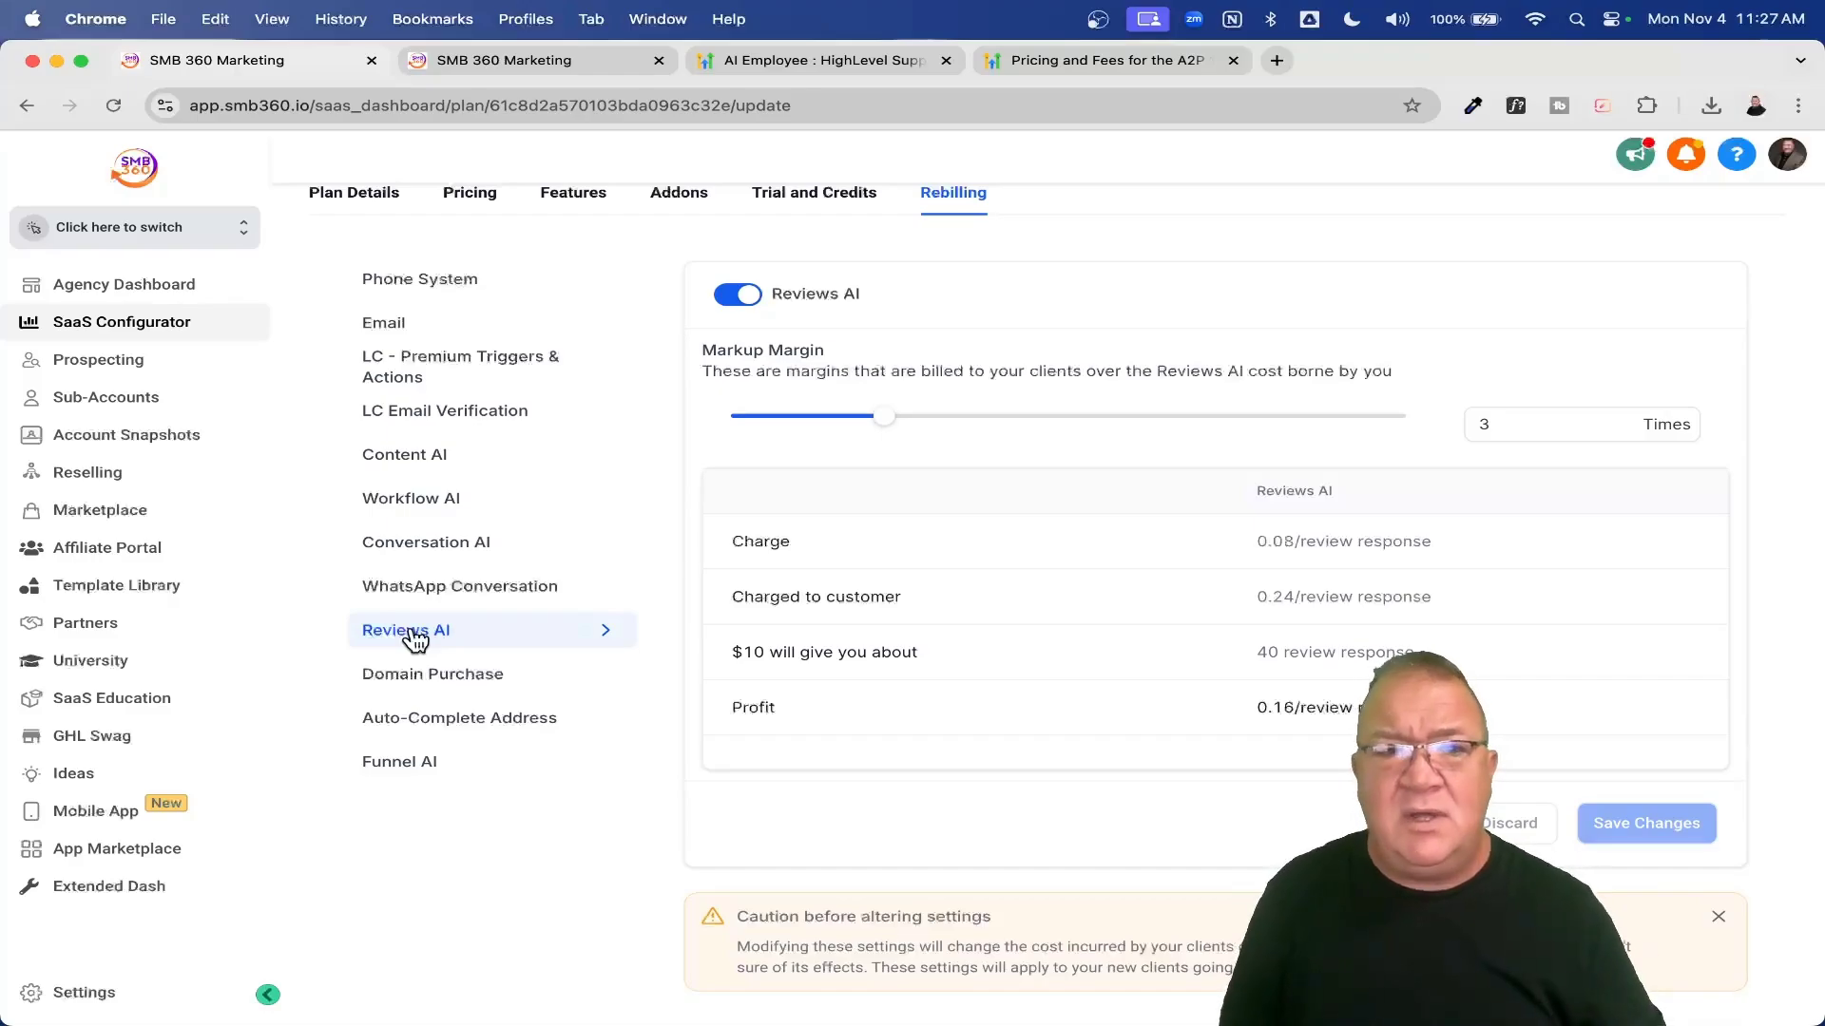
pyautogui.click(437, 675)
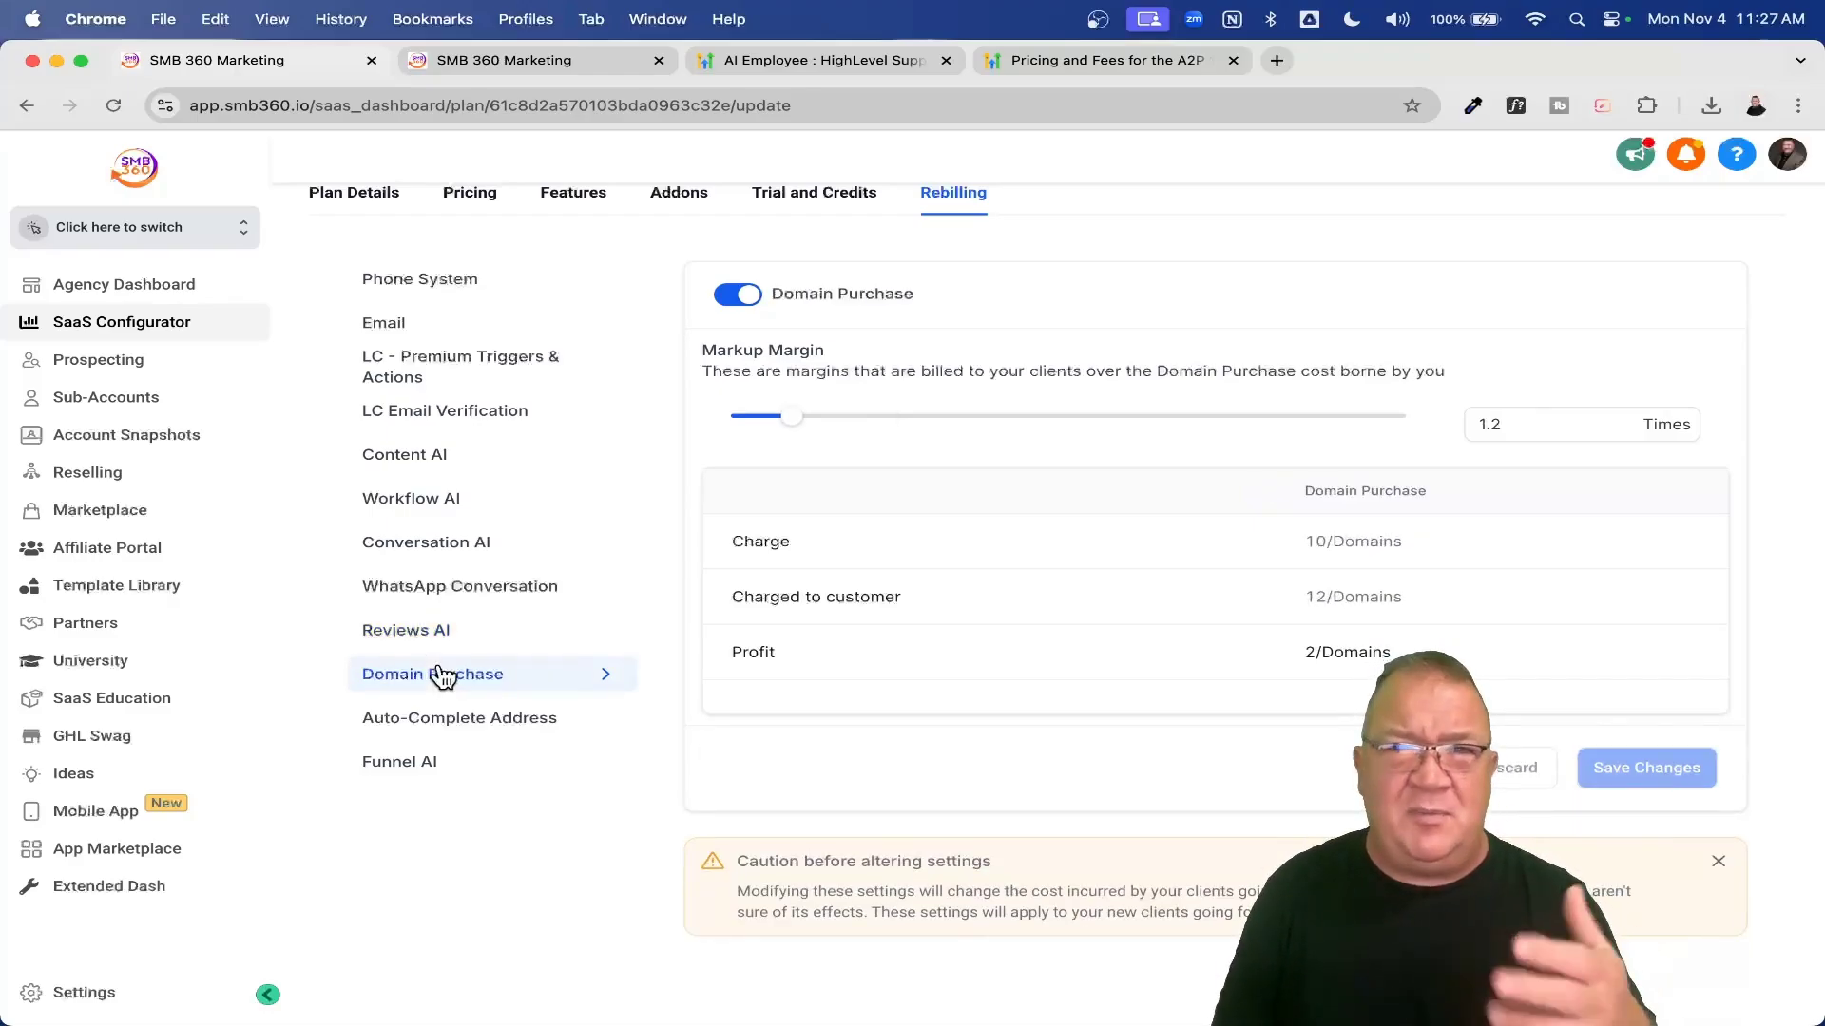
pyautogui.click(457, 724)
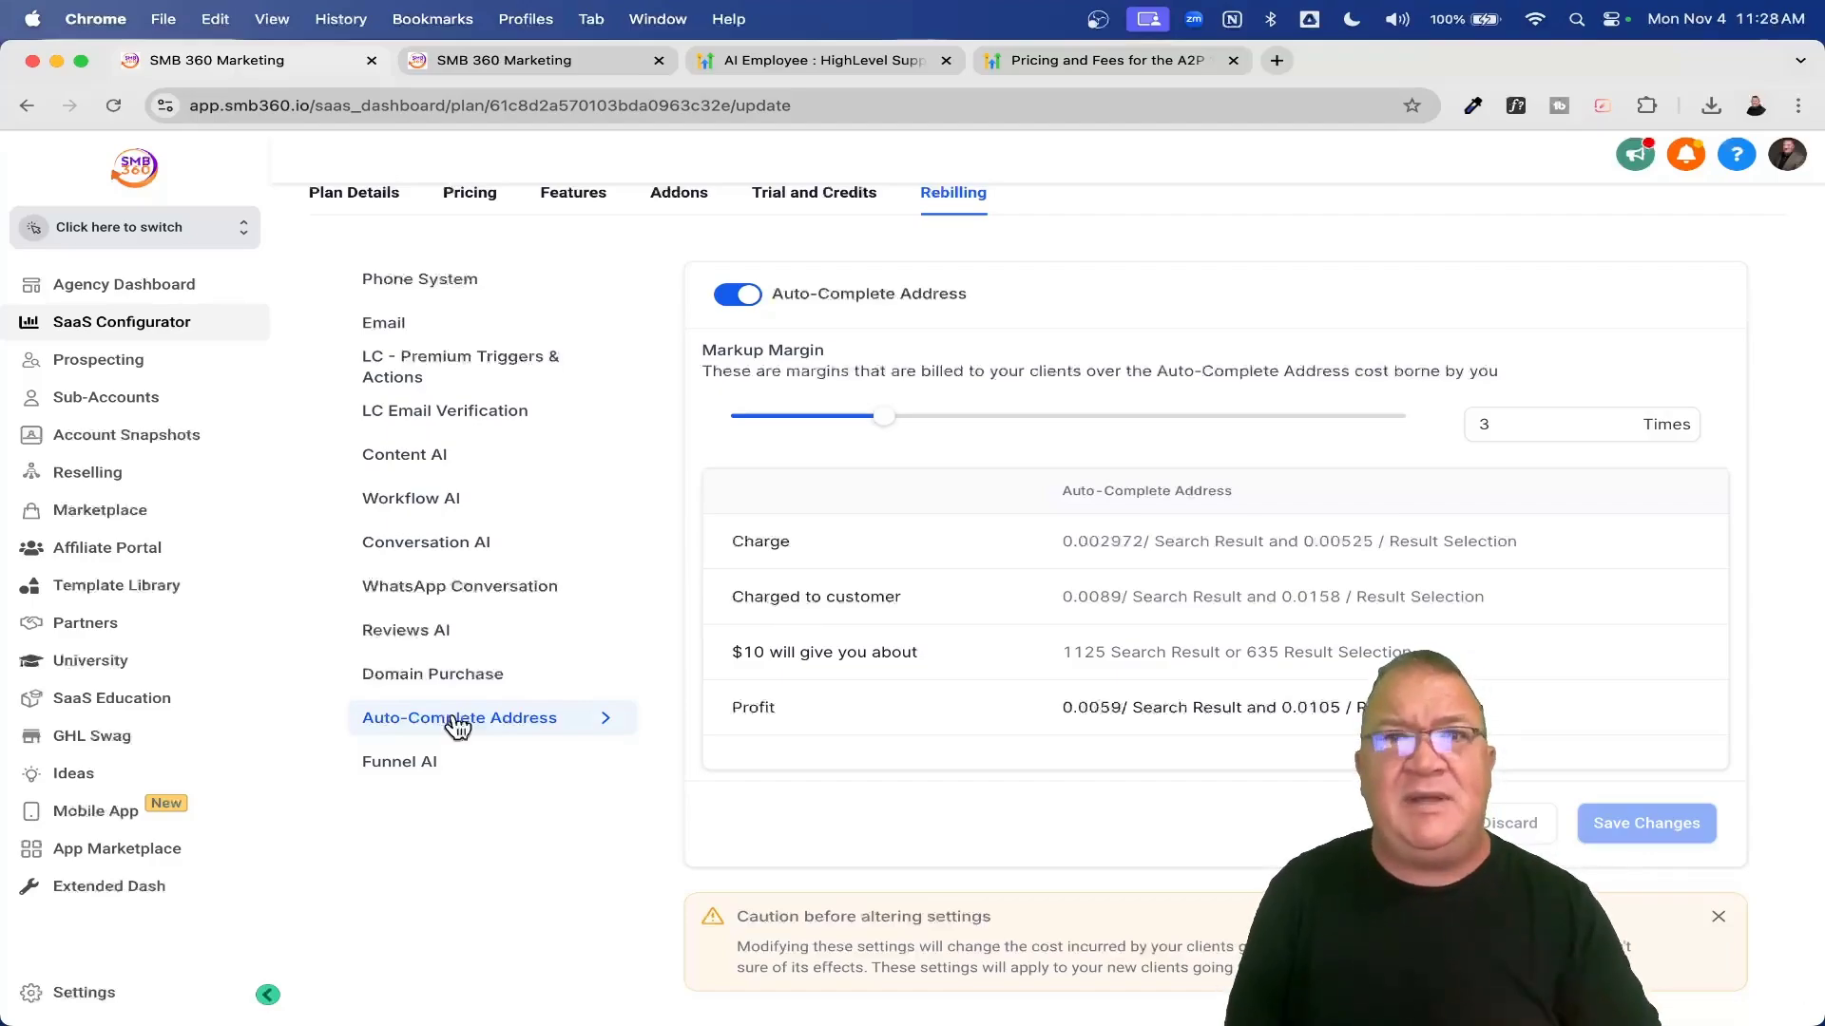
# - Check the plan's Funnel AI rebilling and review the agency-level Workflow AI, Domain Purchase and Auto-Complete Address settings for sub-accounts
pyautogui.click(416, 778)
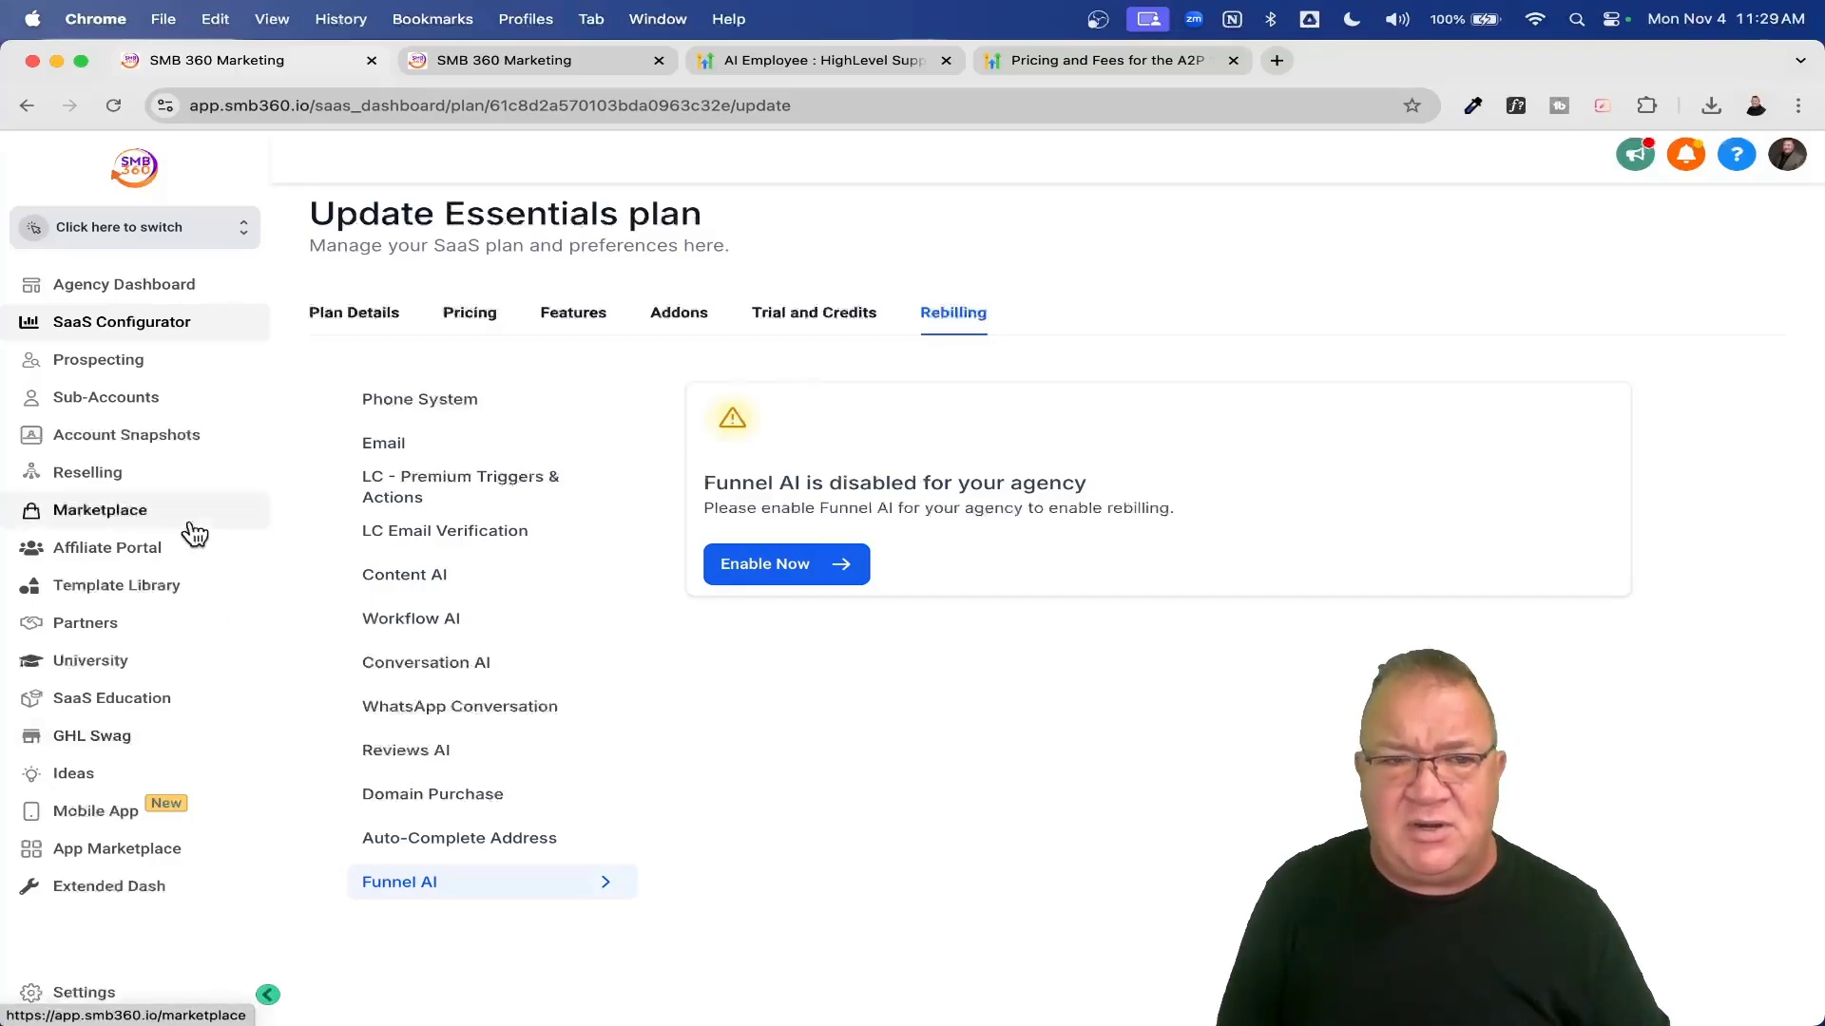
pyautogui.click(102, 993)
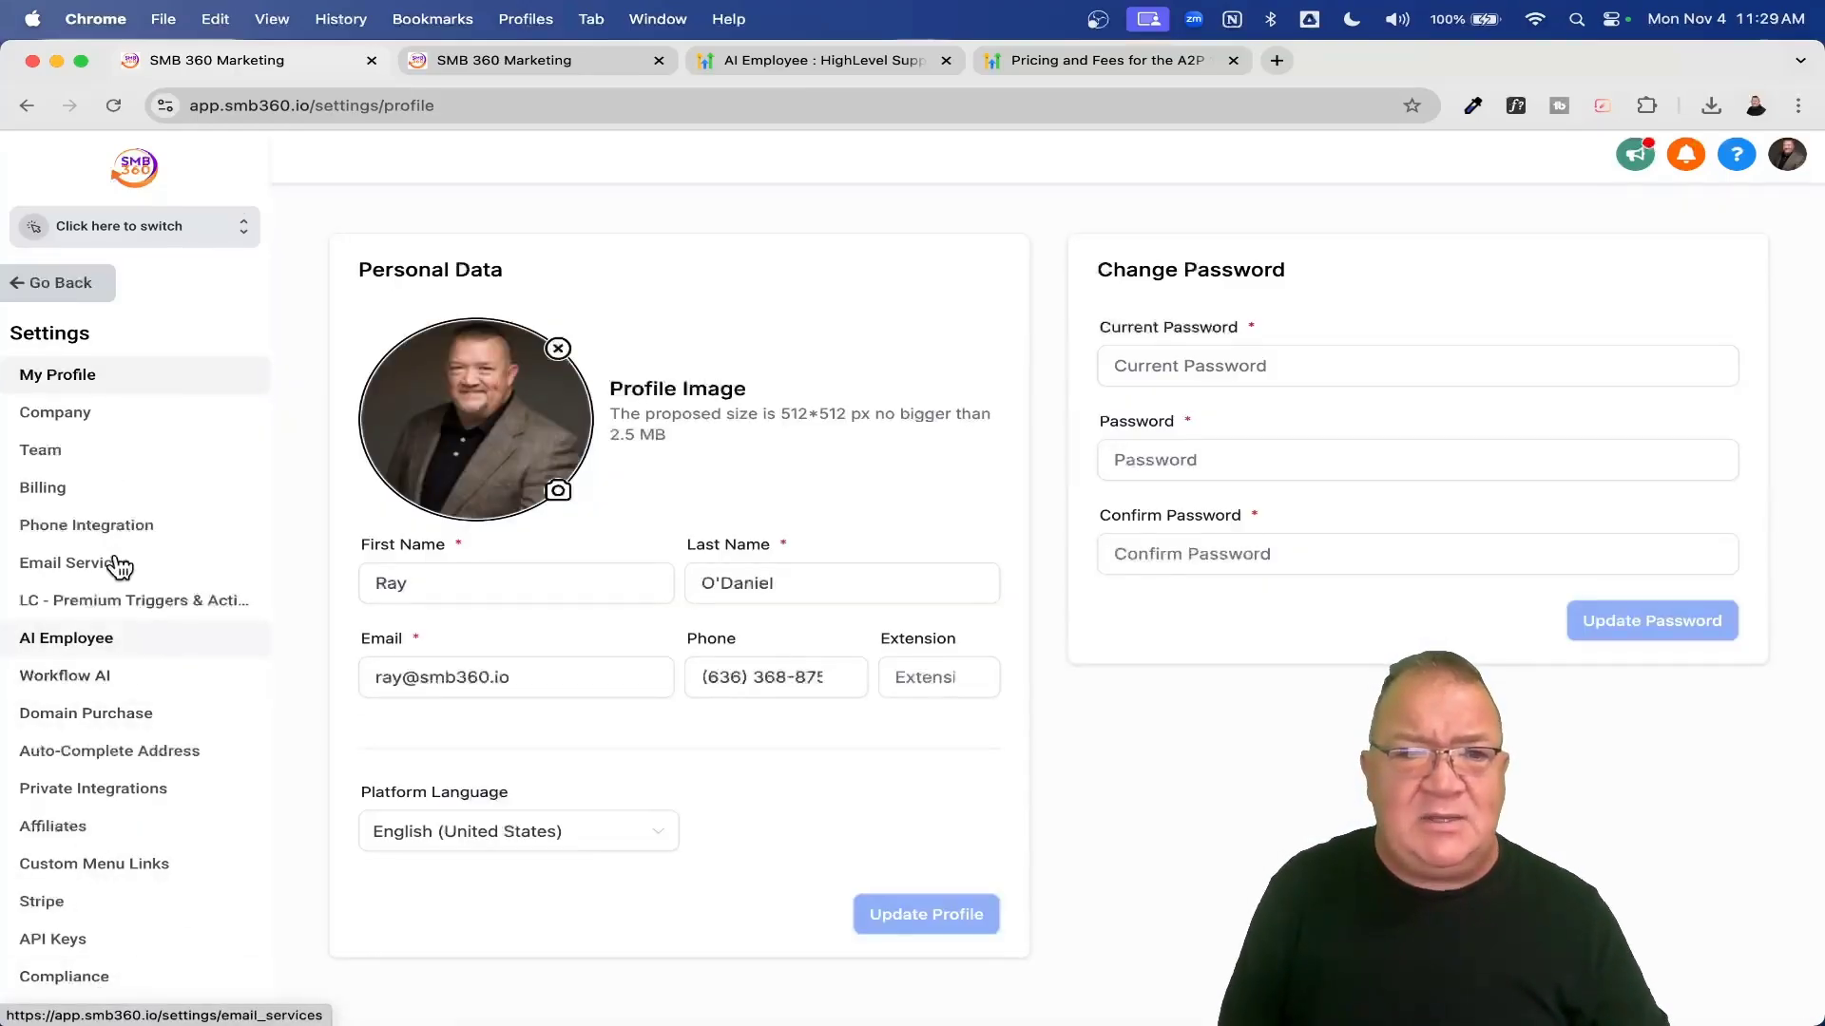
pyautogui.click(85, 524)
pyautogui.click(83, 675)
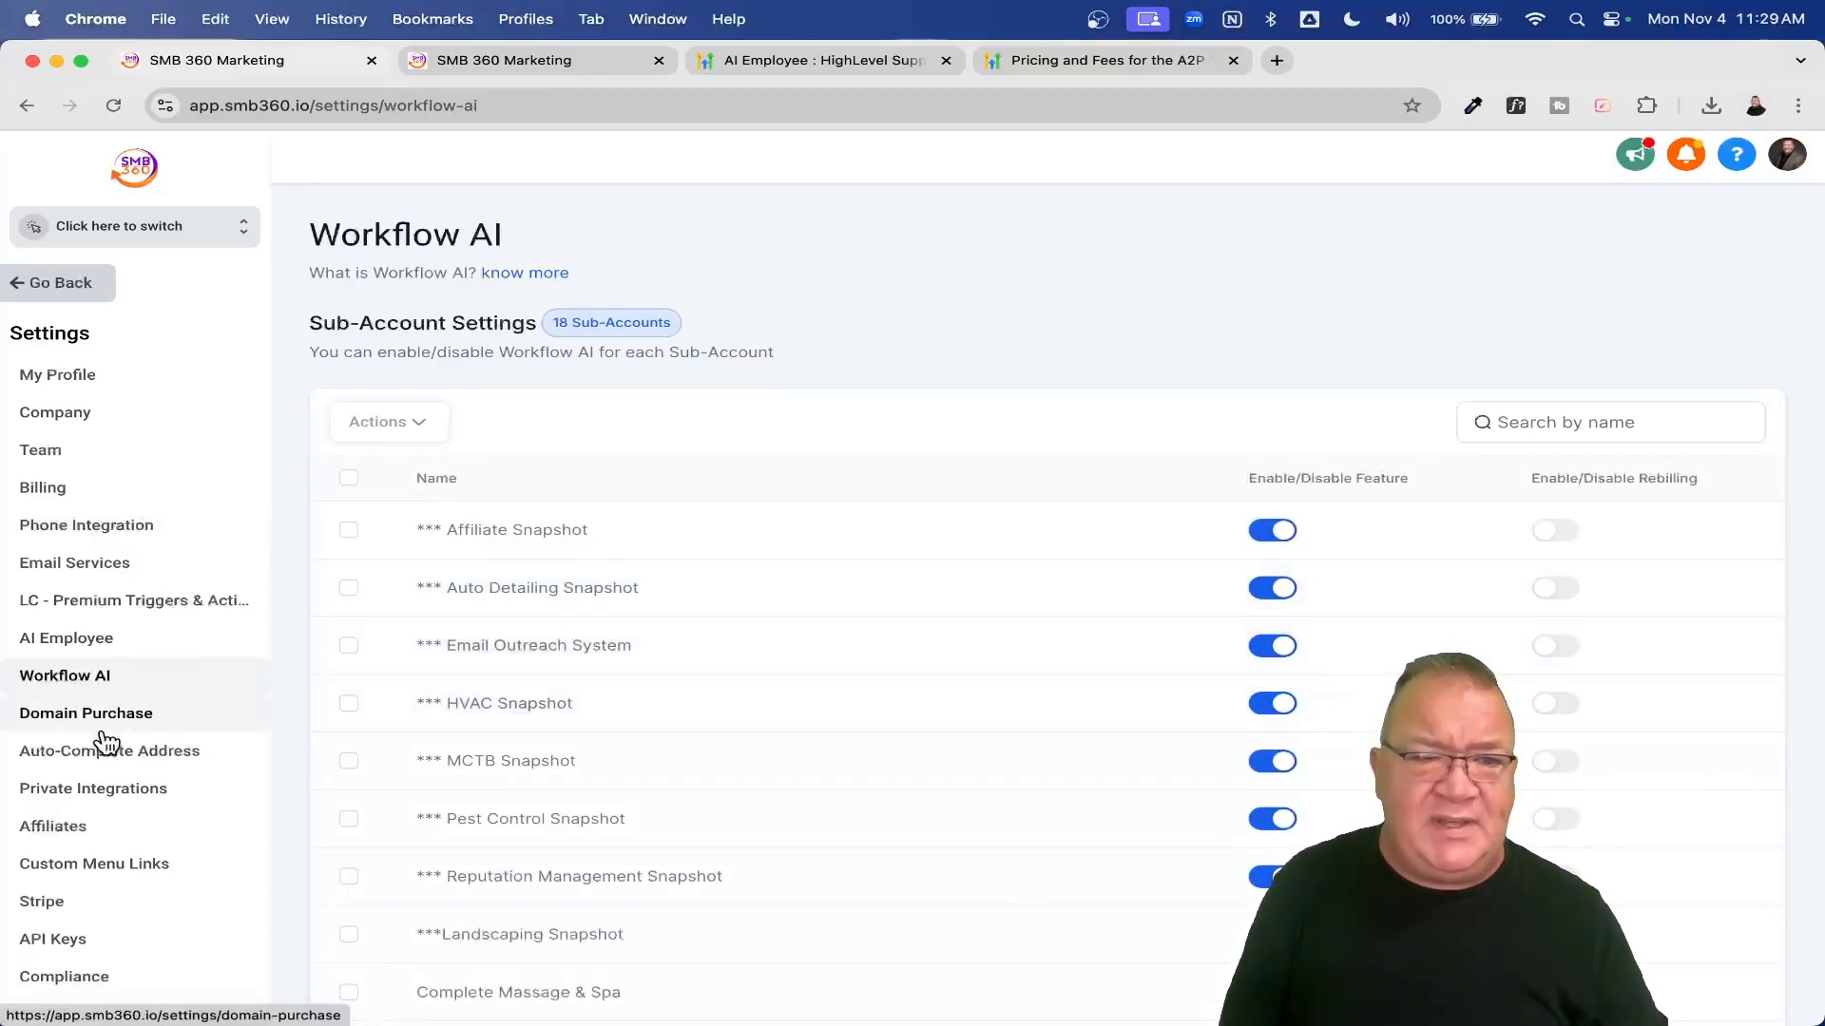
pyautogui.click(105, 724)
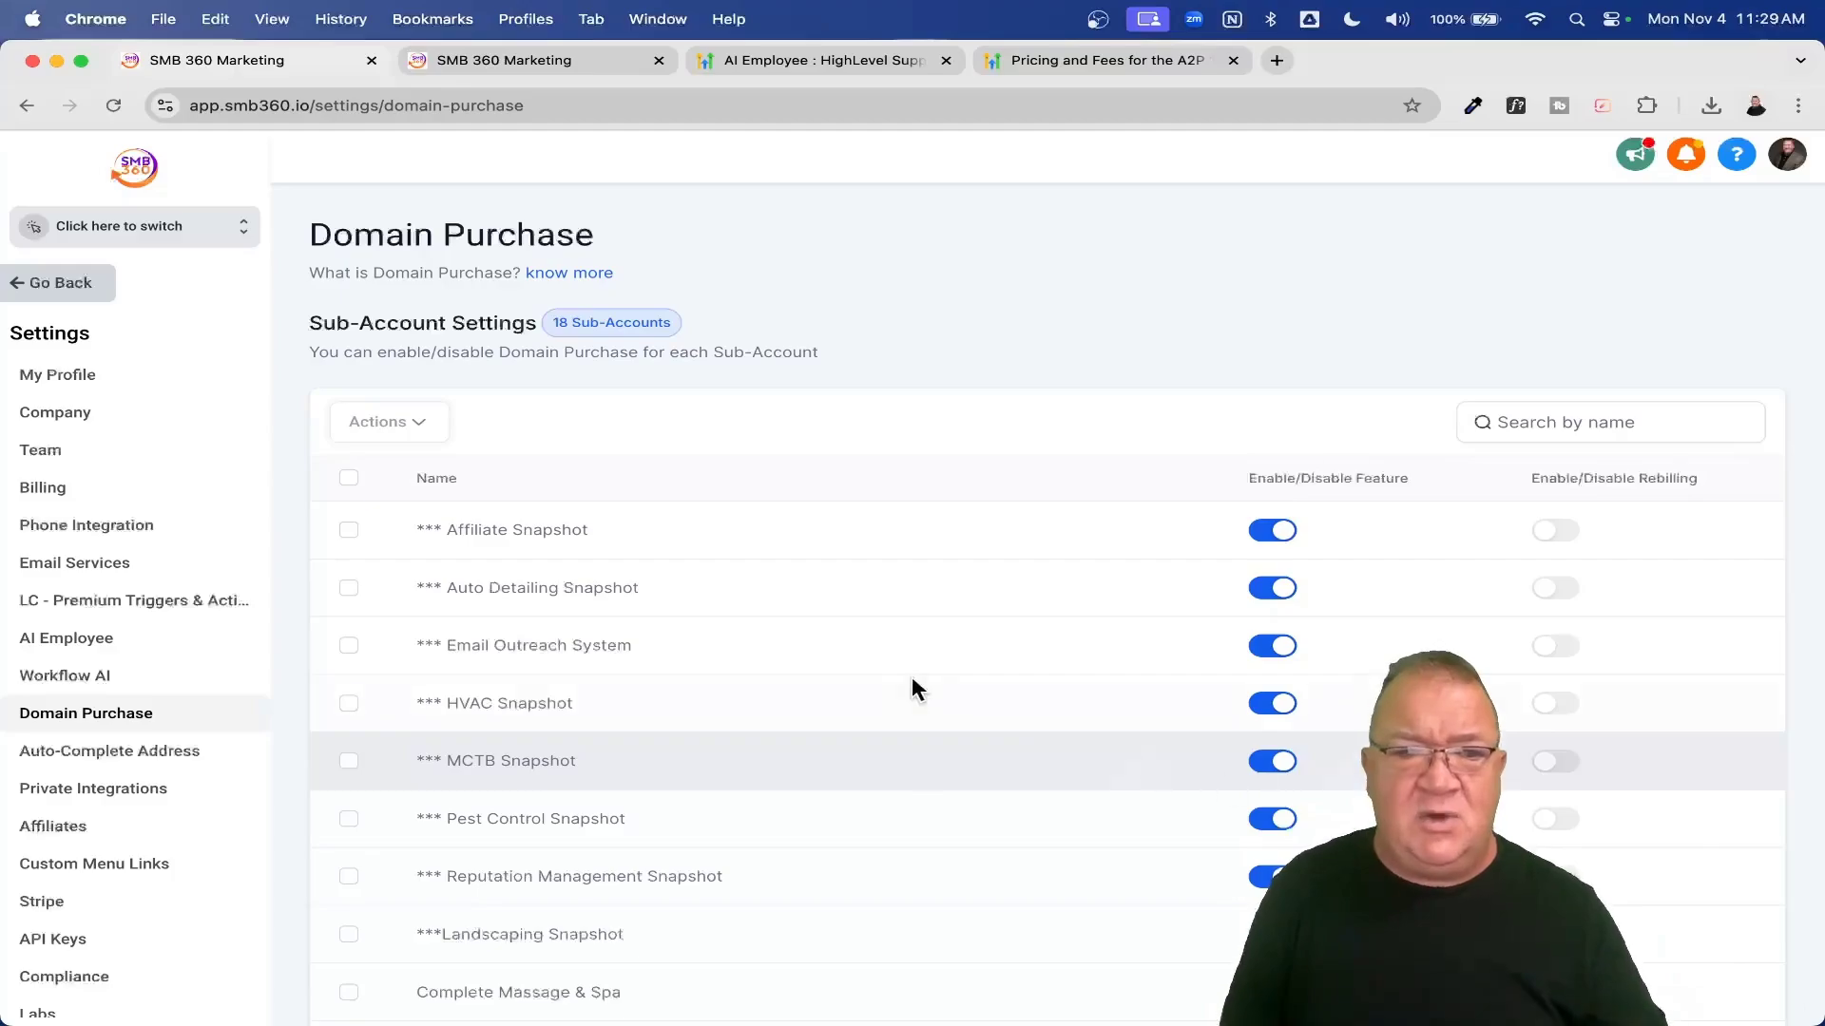
pyautogui.click(85, 763)
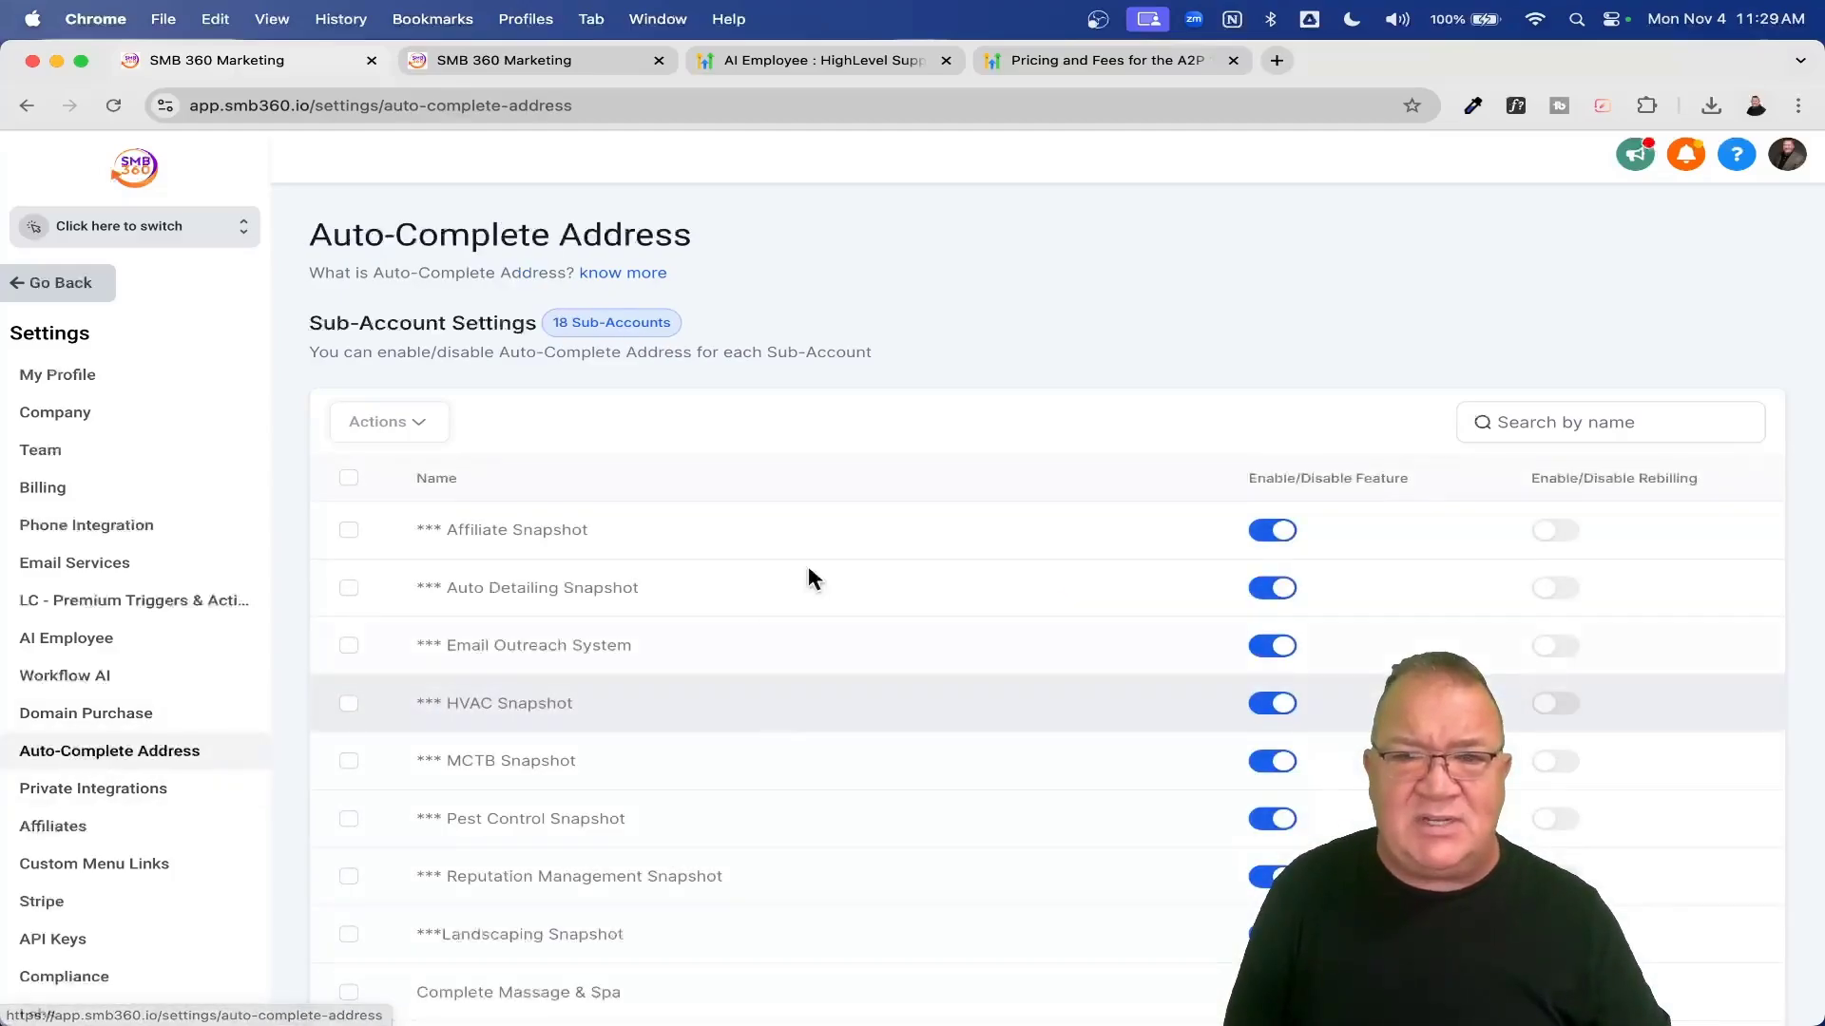
# - Show the agency's core reselling services and examine the HighLevel price of the Workflow Pro Plan
pyautogui.click(59, 283)
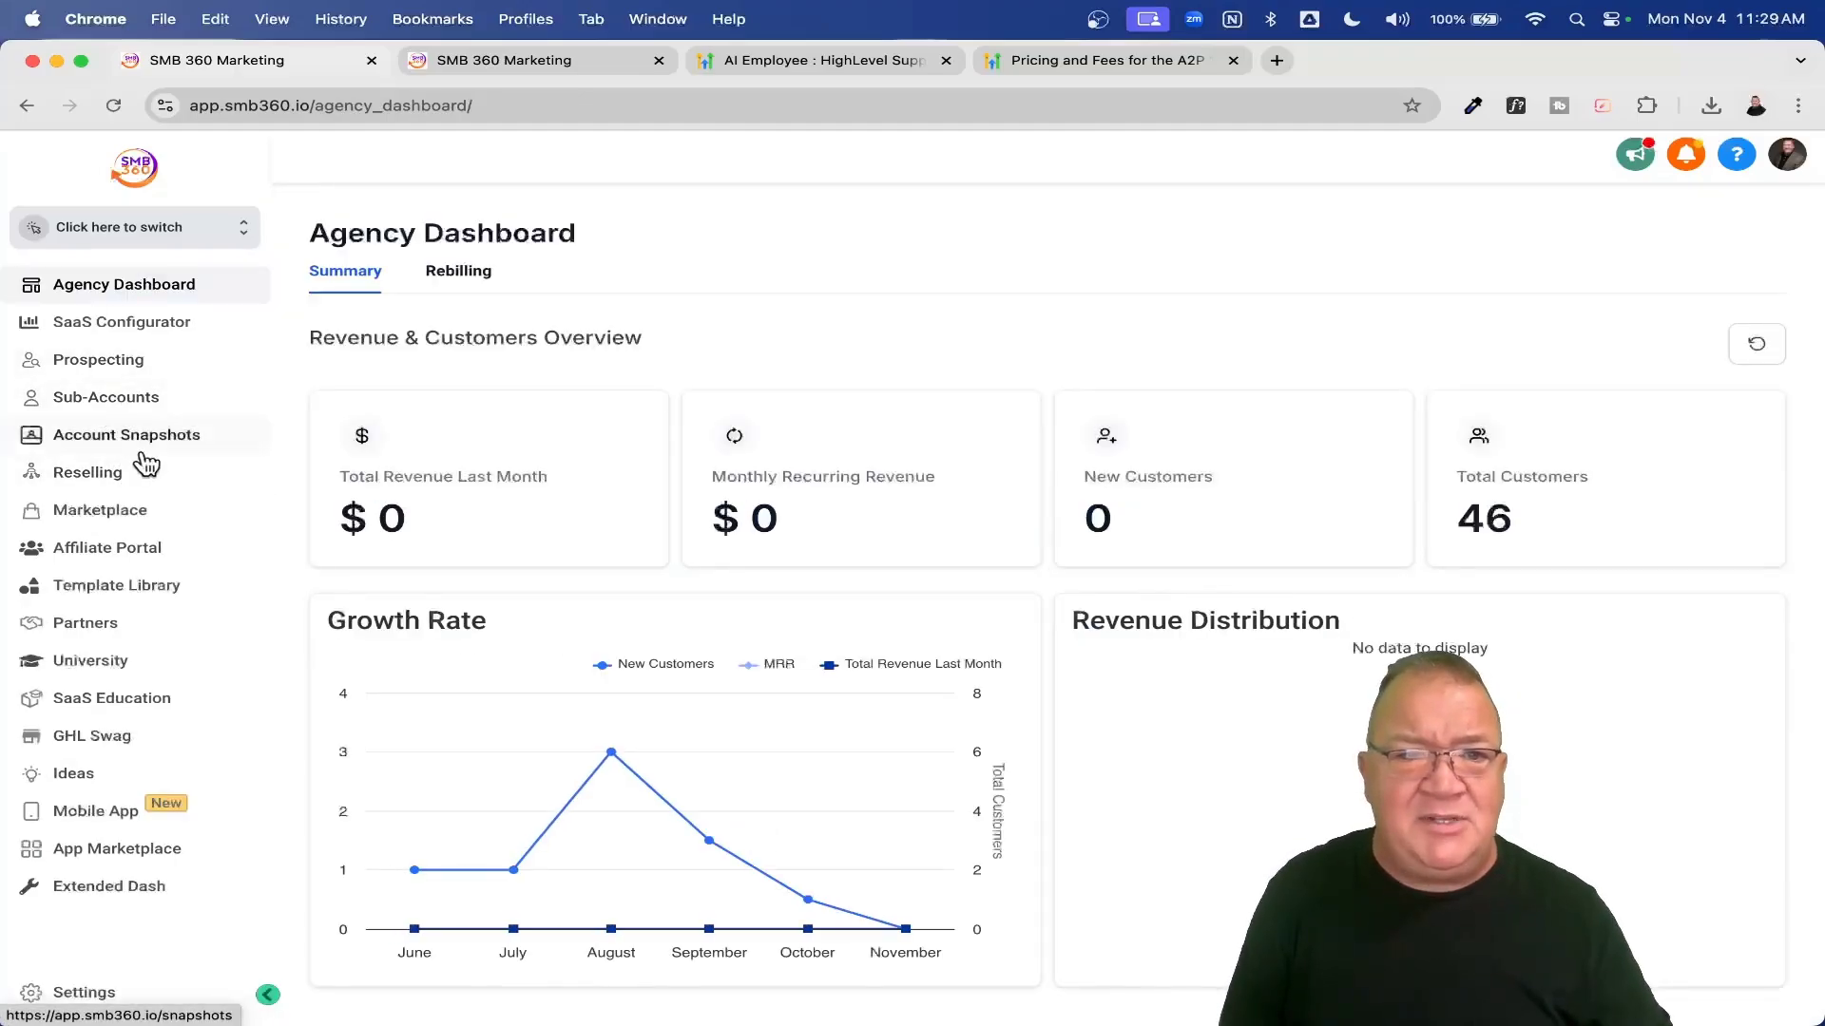
pyautogui.click(114, 472)
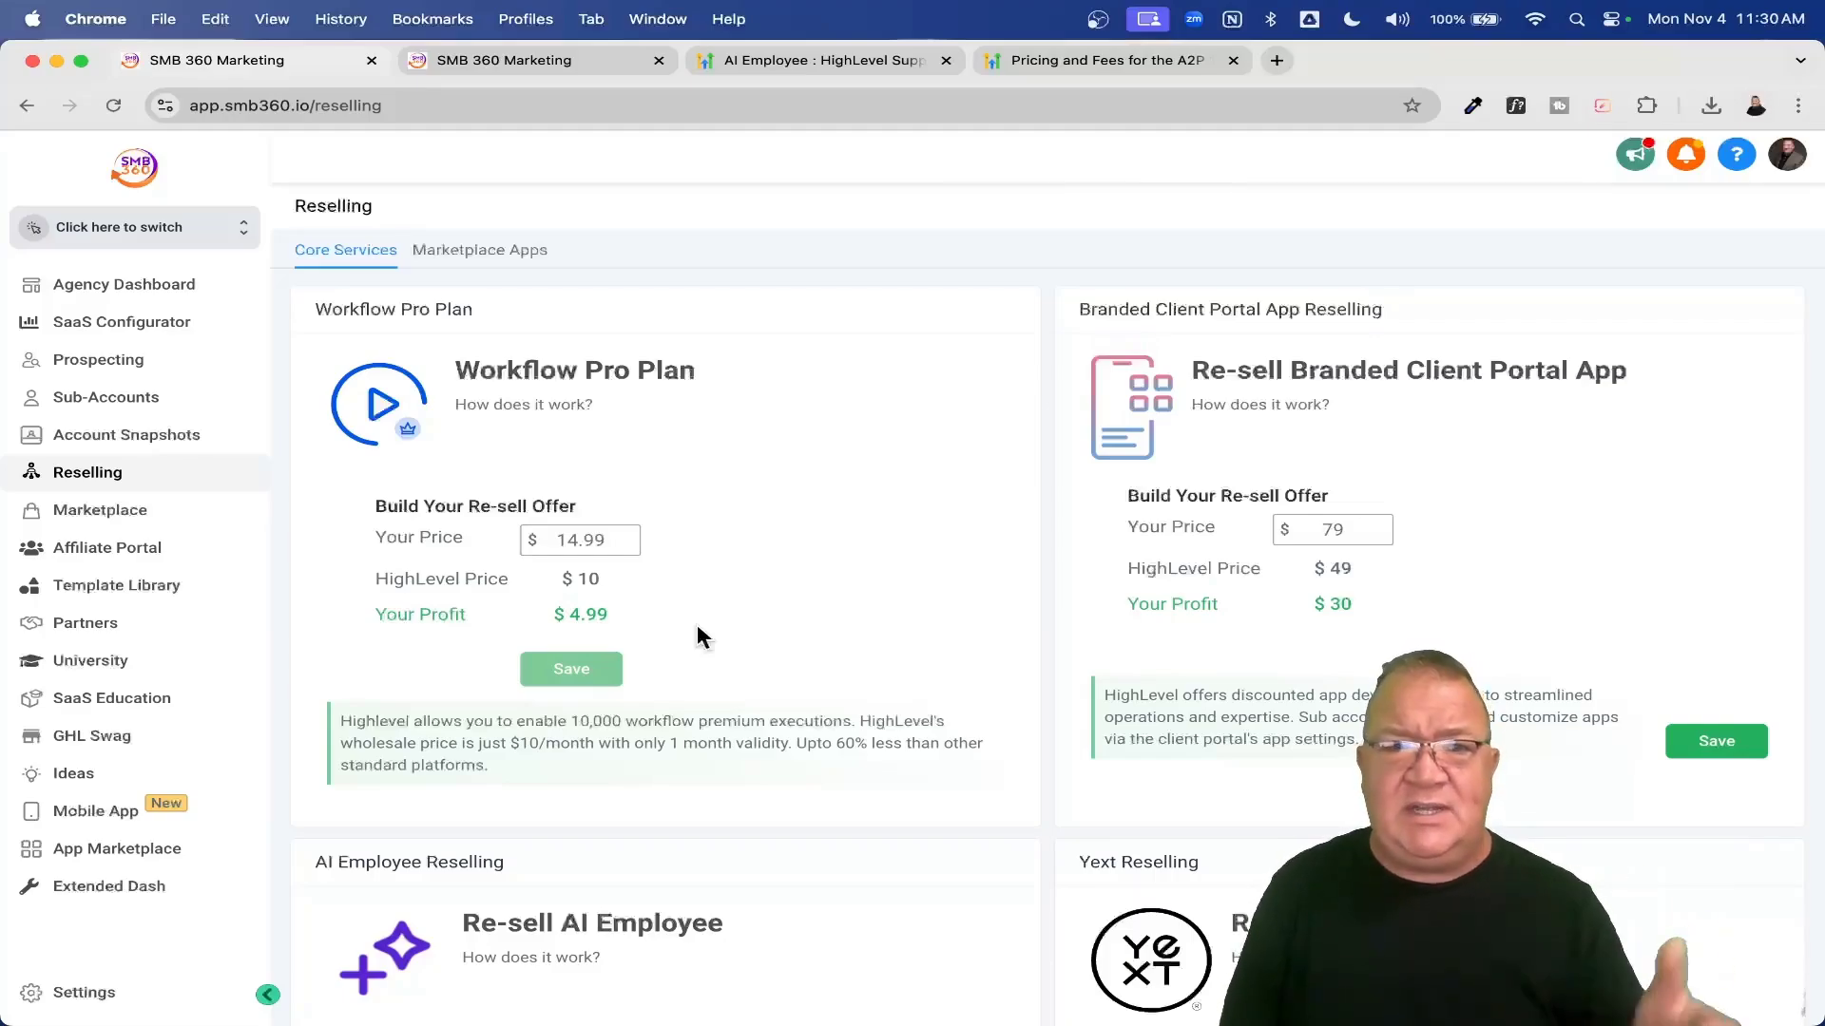
pyautogui.moveTo(600, 576); pyautogui.dragTo(520, 594)
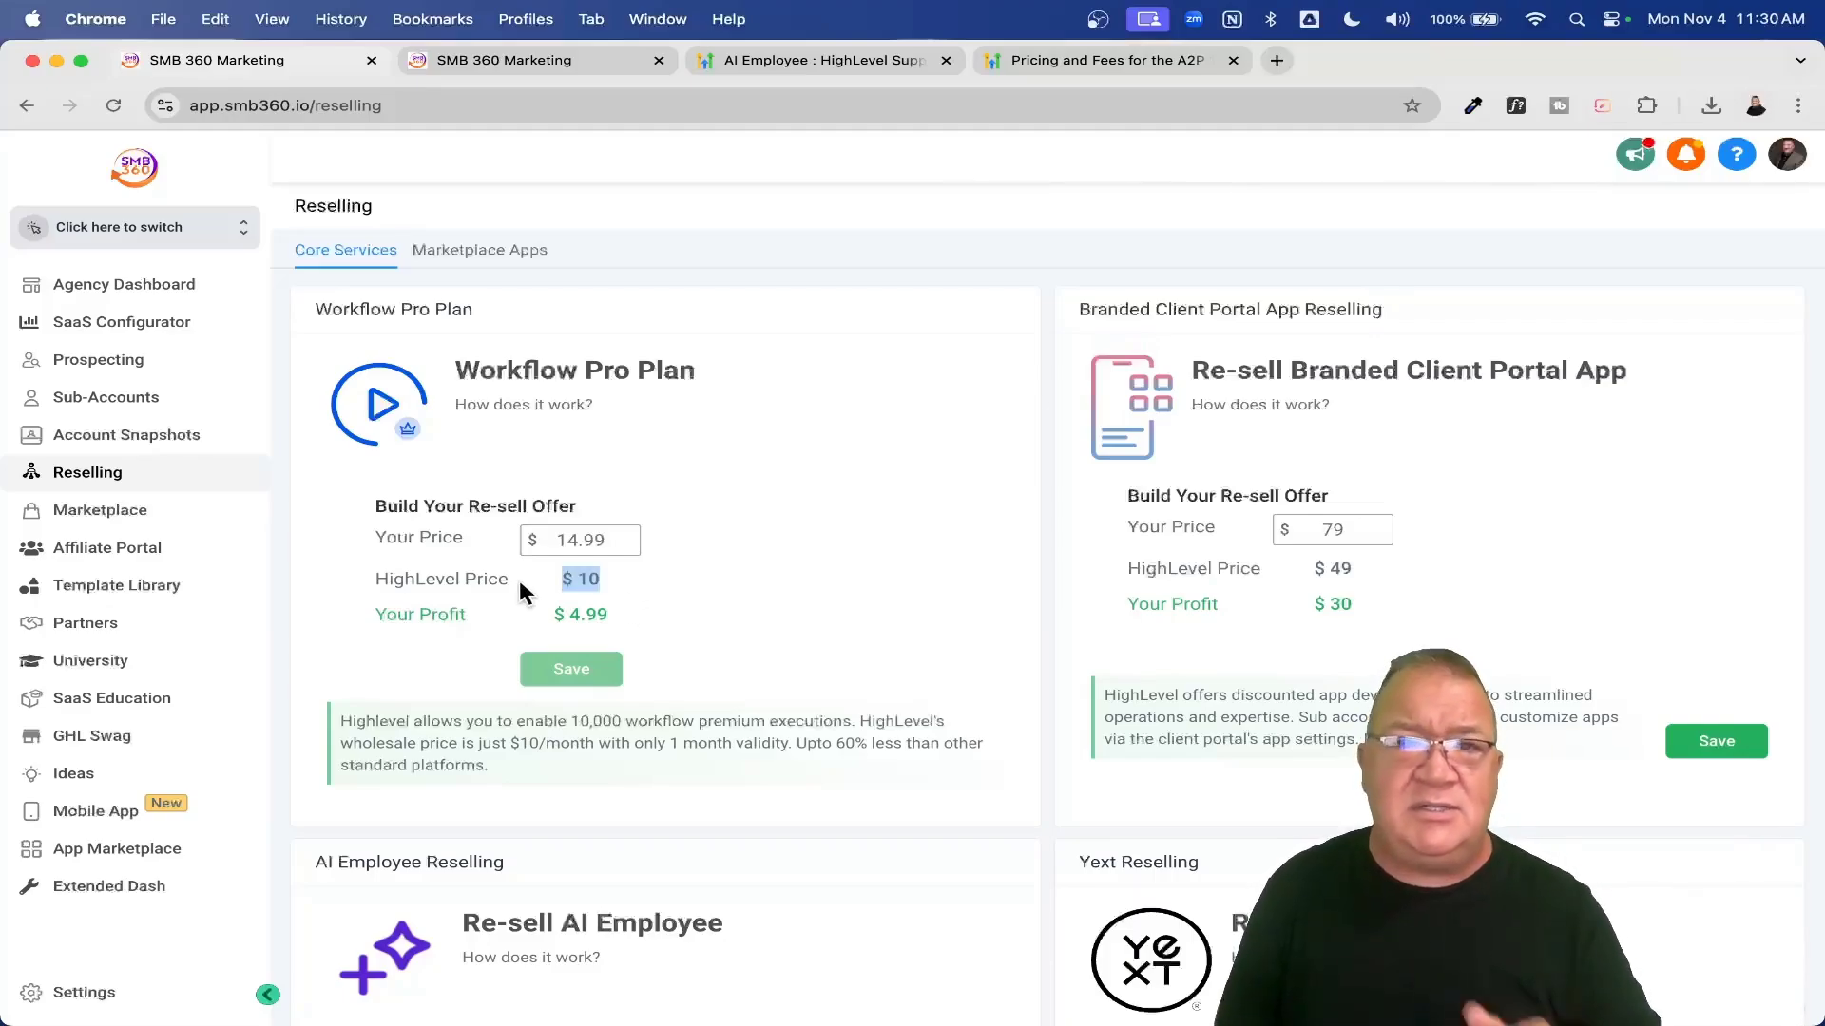
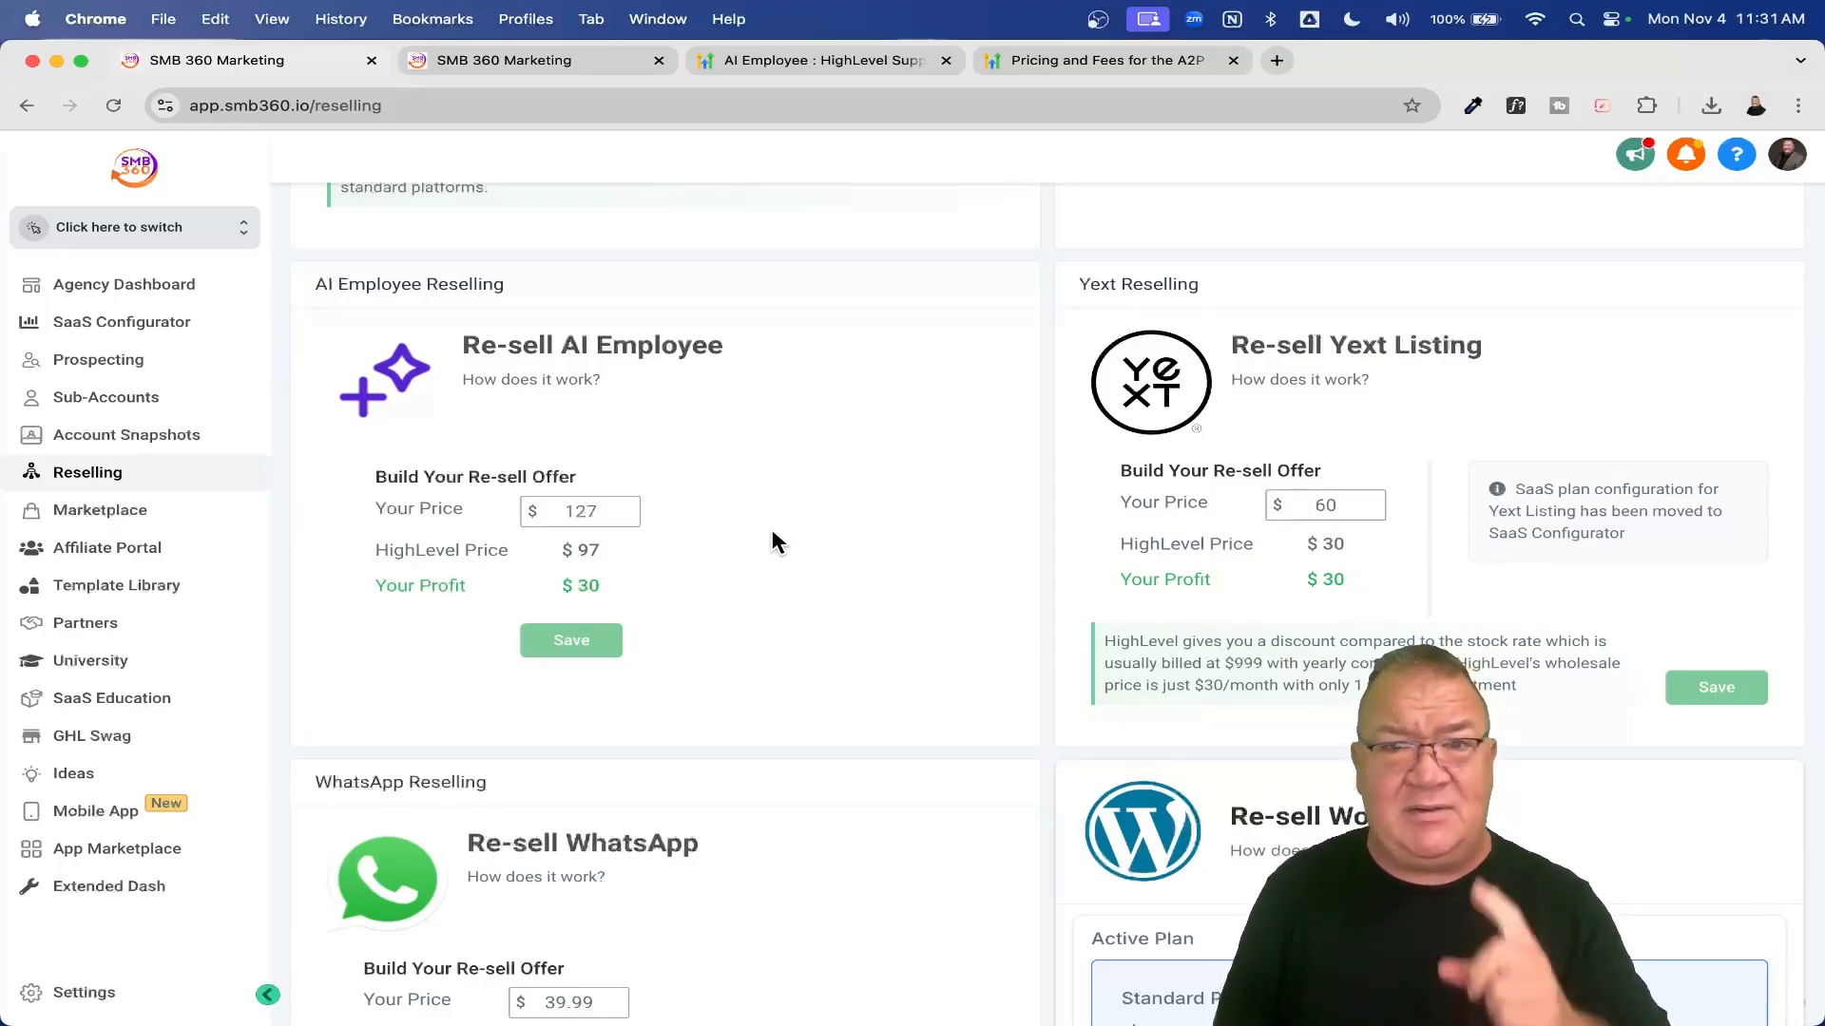
# - Compare the AI Employee reselling price and HighLevel price with the pay-per-usage and unlimited pricing in the AI Employee help article
pyautogui.click(774, 59)
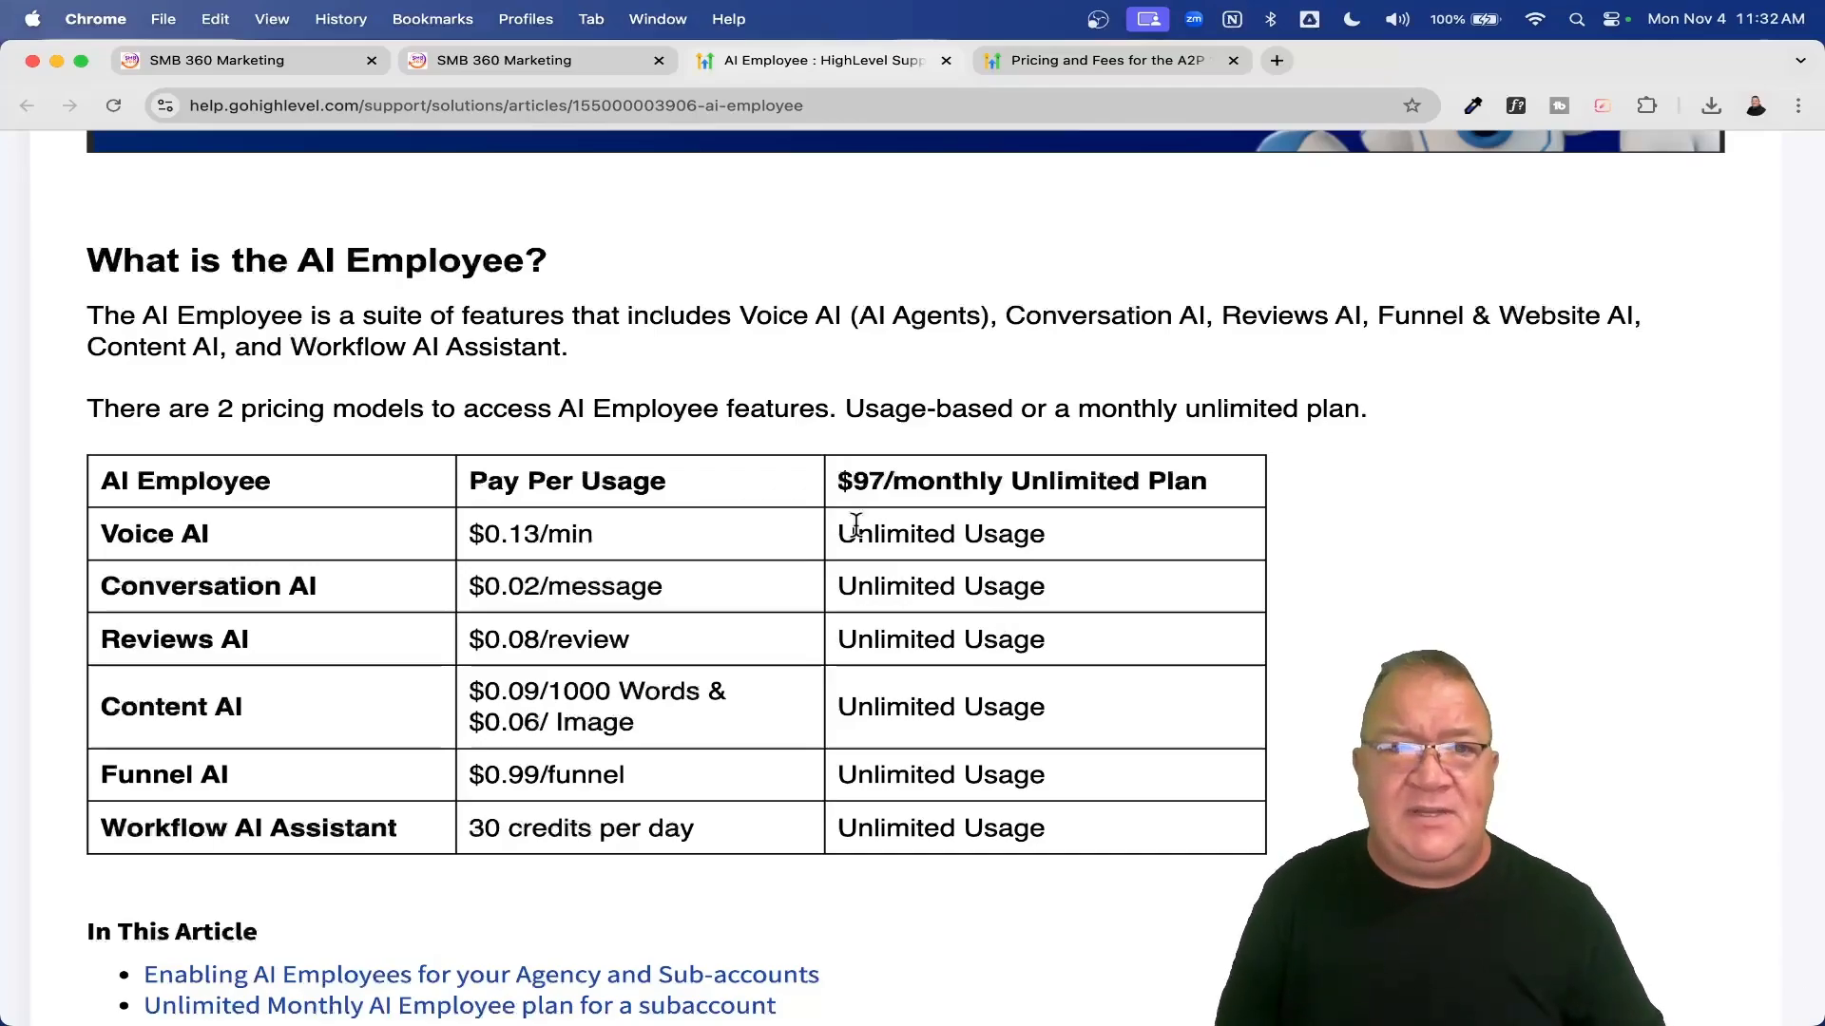
pyautogui.click(242, 64)
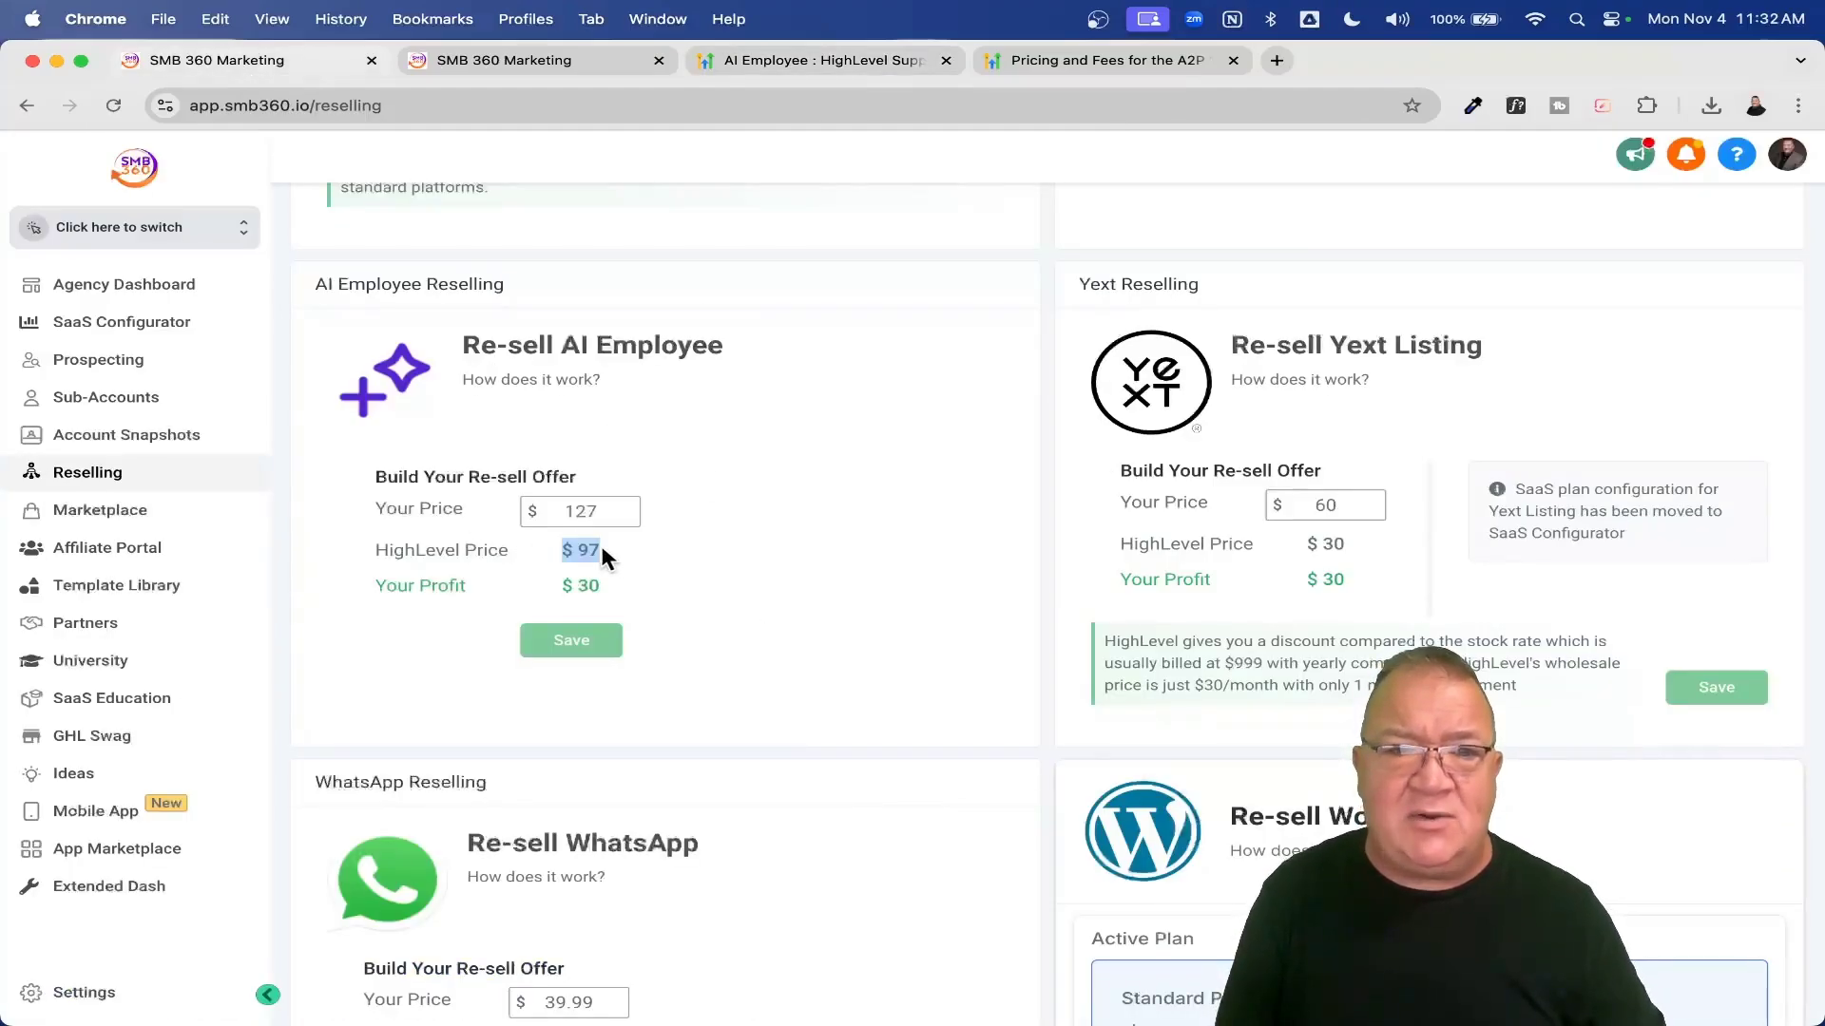
pyautogui.click(563, 511)
pyautogui.moveTo(622, 559); pyautogui.dragTo(627, 507)
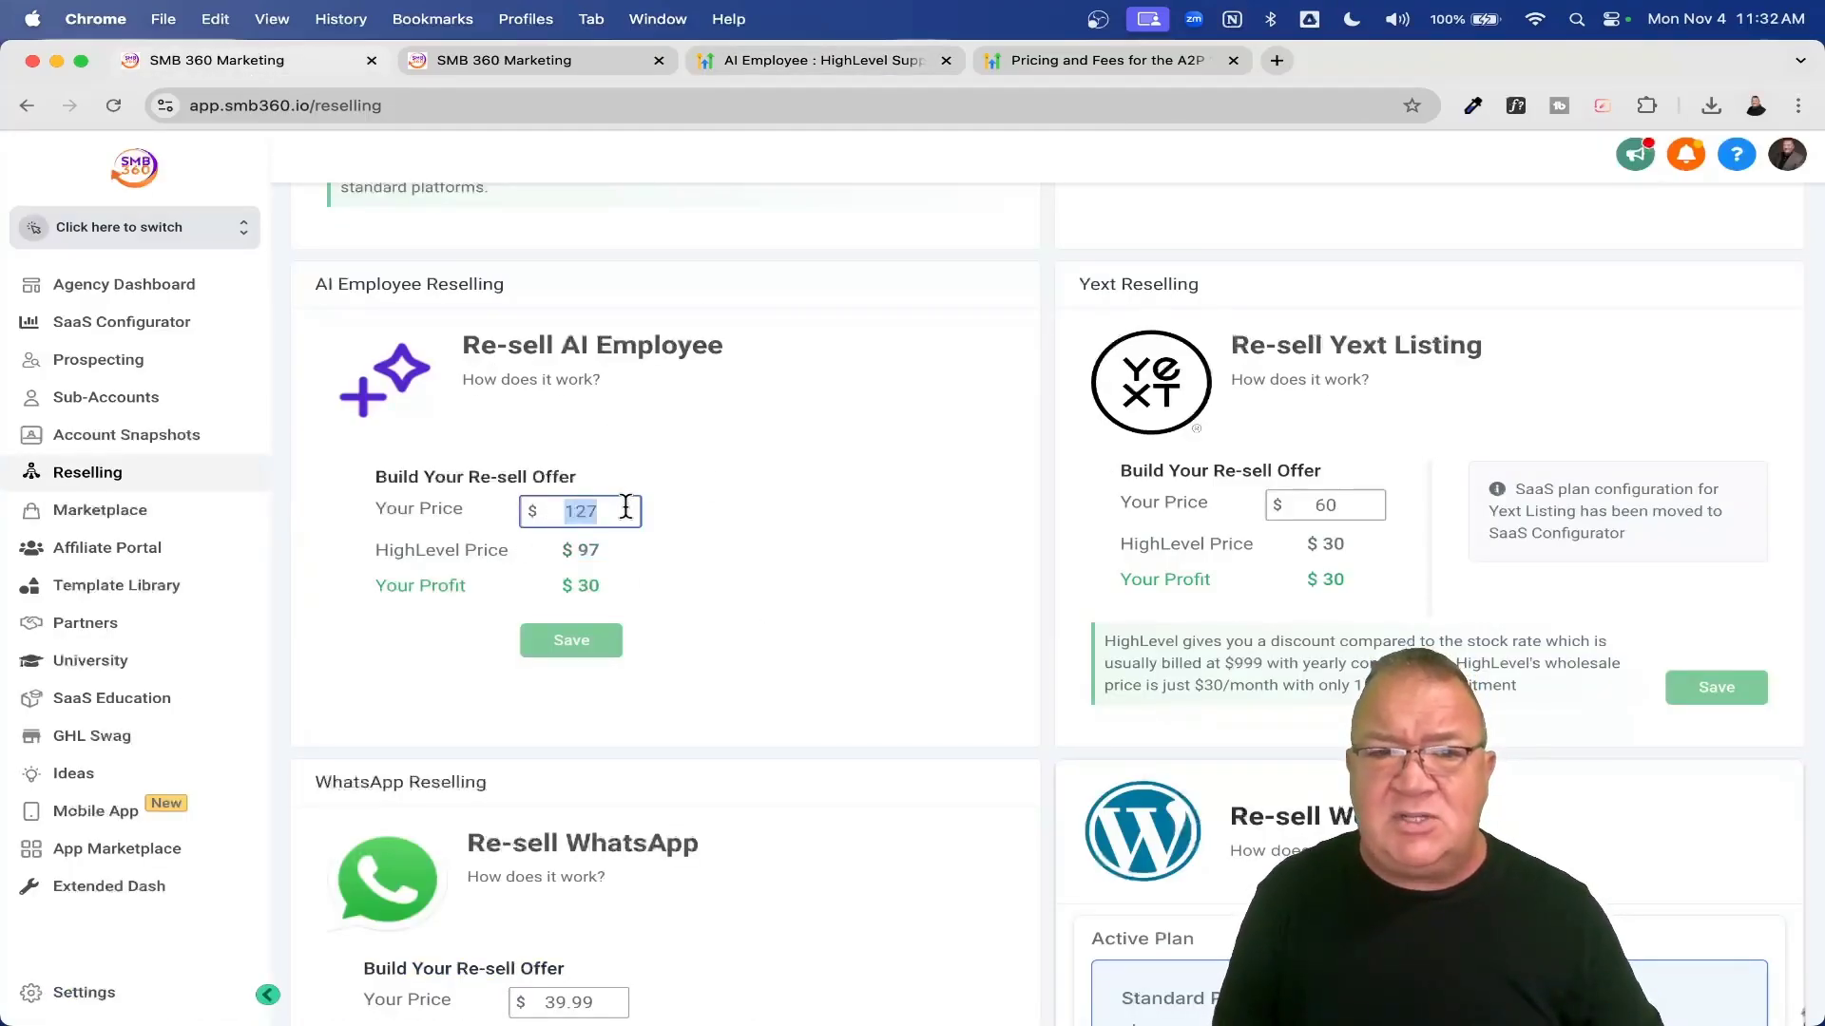
pyautogui.click(778, 81)
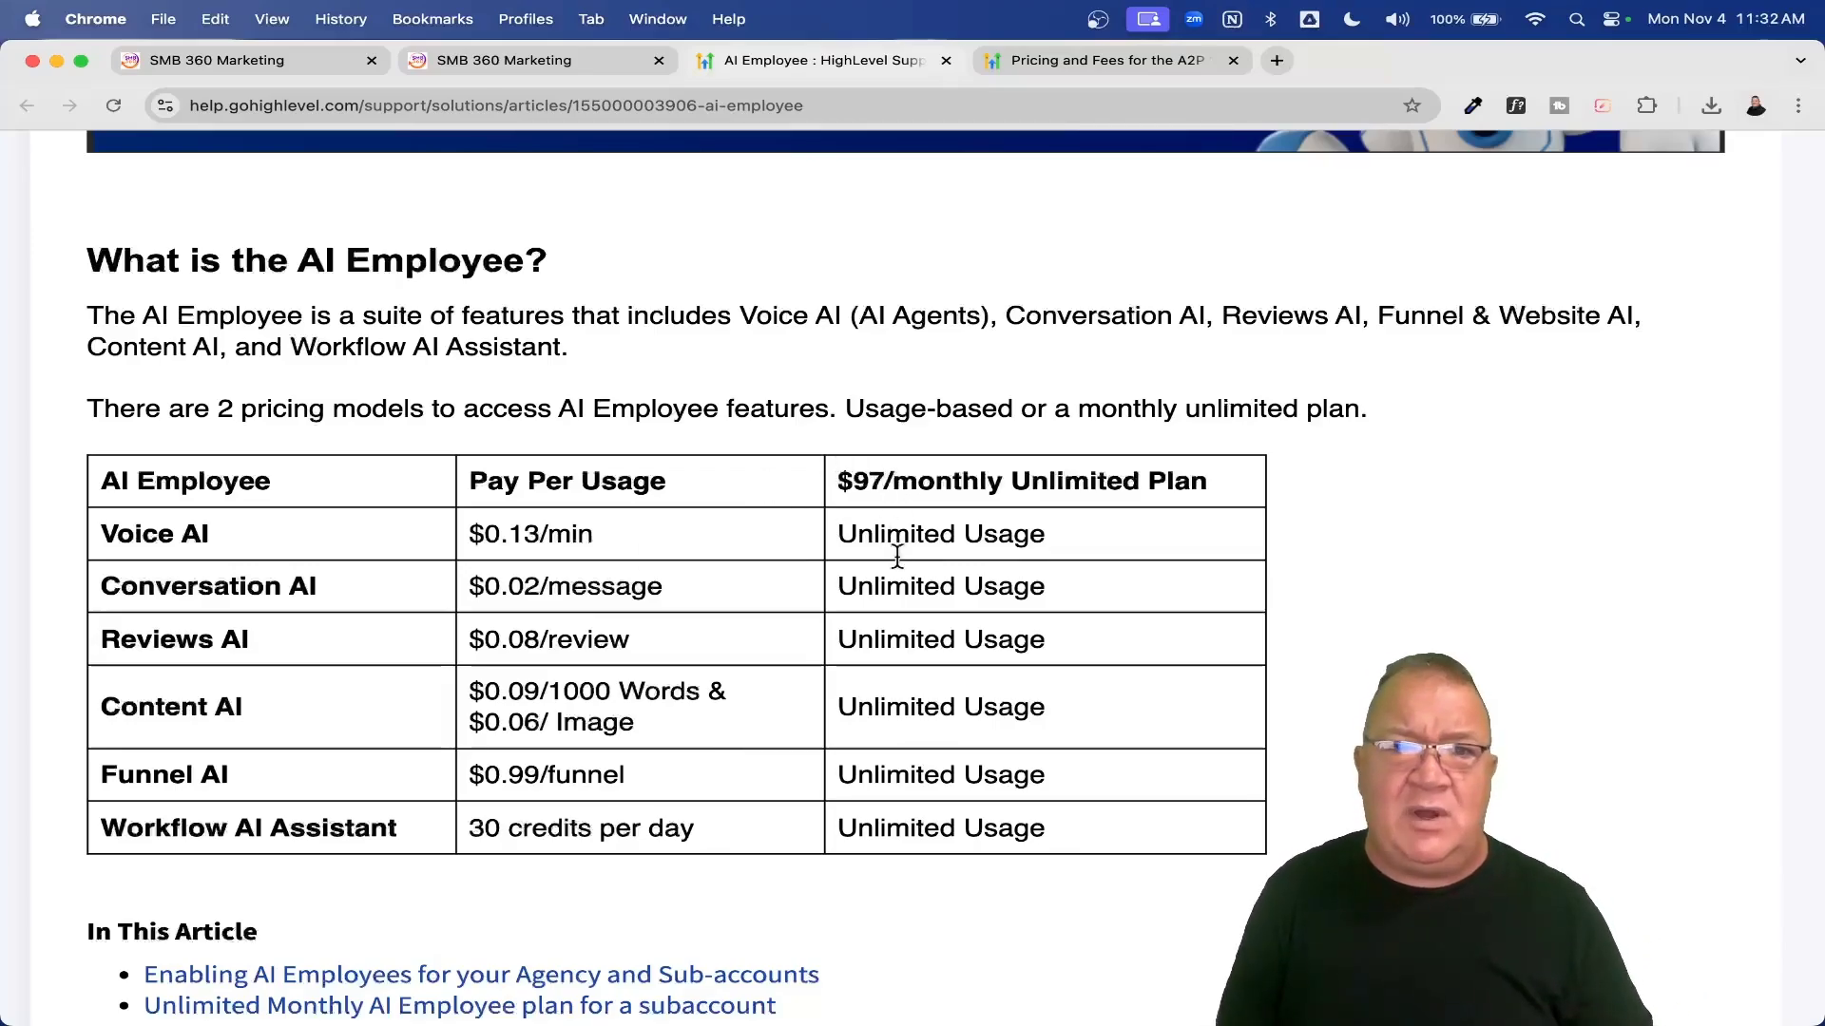
pyautogui.click(273, 60)
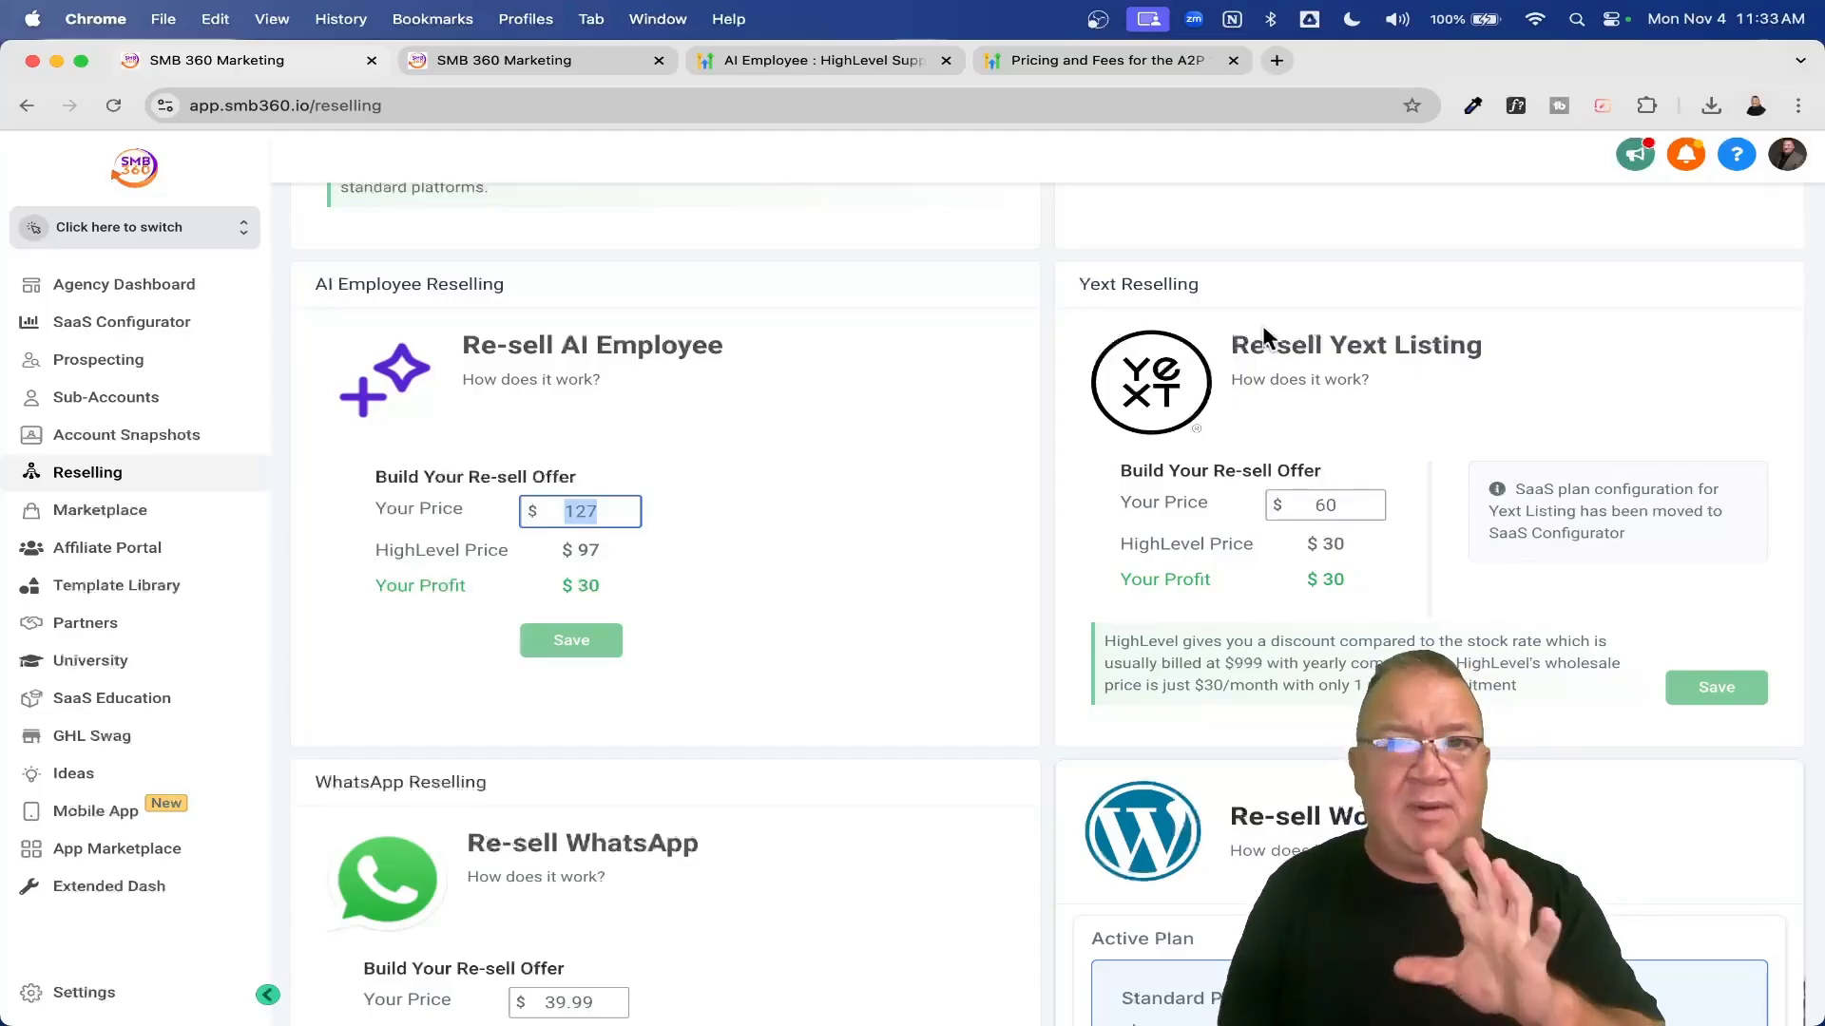
# - Review the agency's WhatsApp, WordPress, Dedicated IP and Ad Manager reselling offers
pyautogui.scroll(-3, 1262, 325)
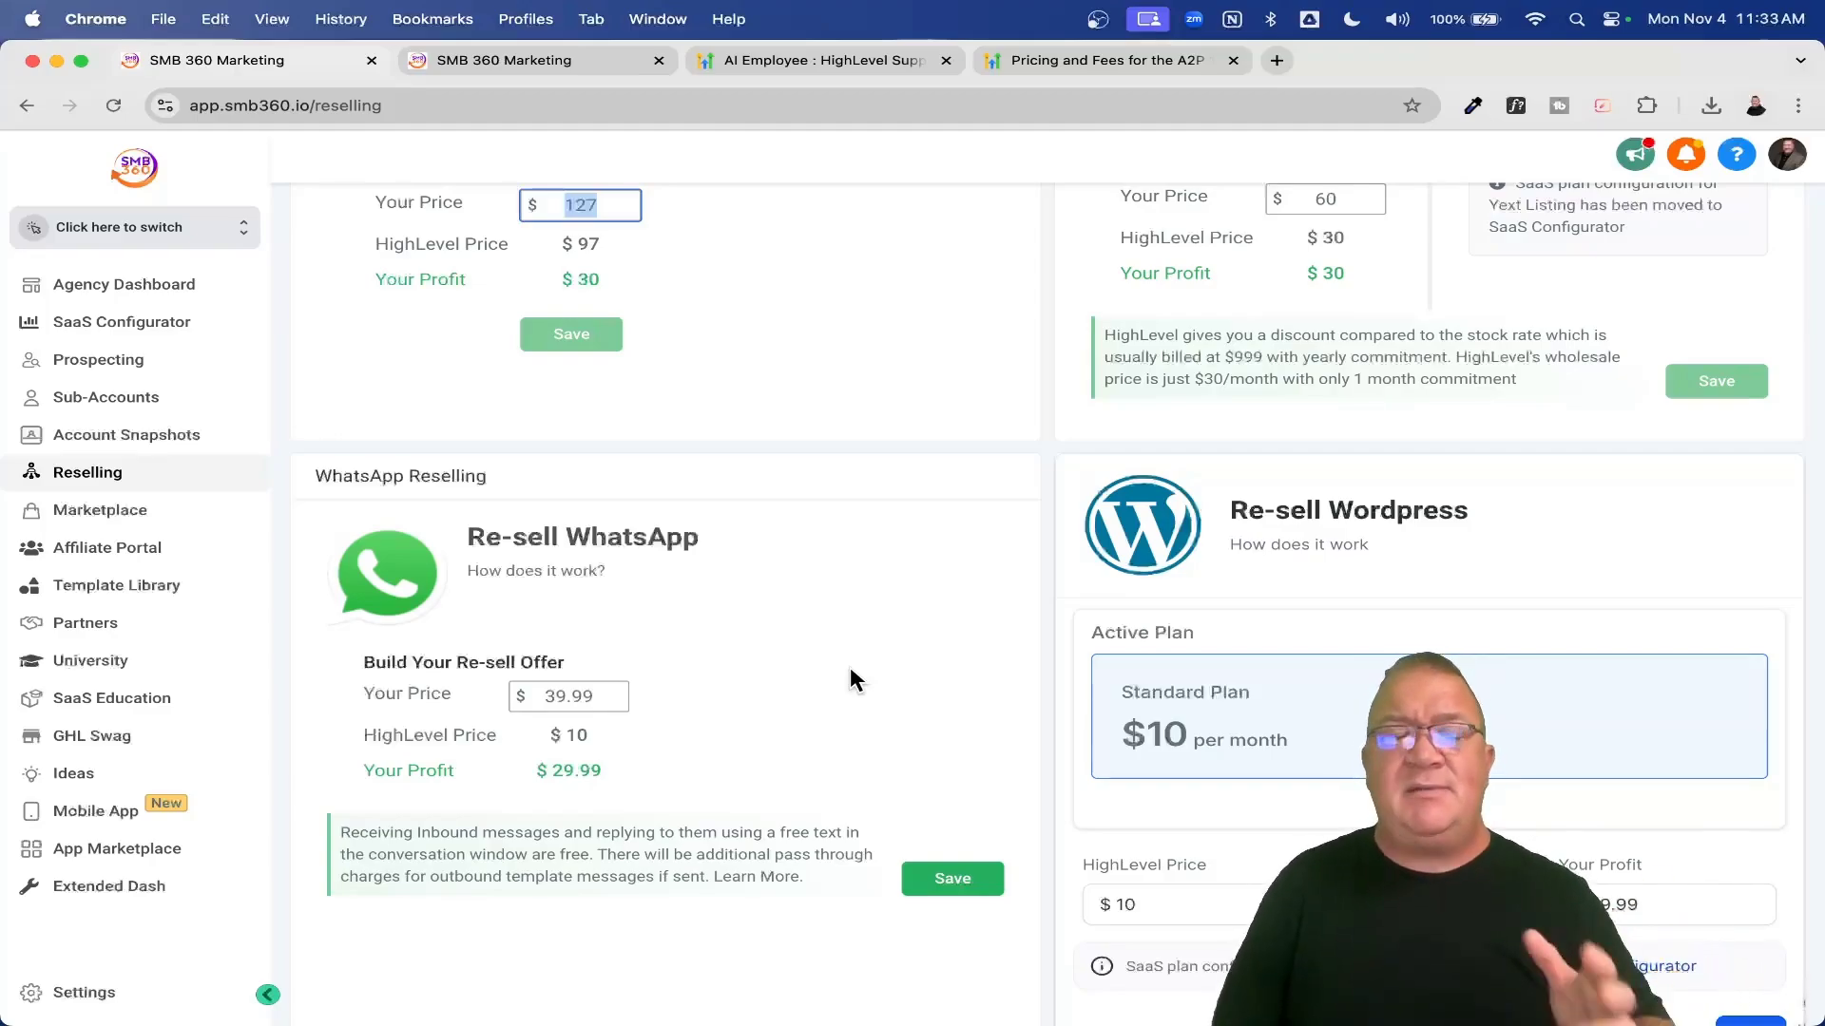
pyautogui.scroll(-8, 886, 661)
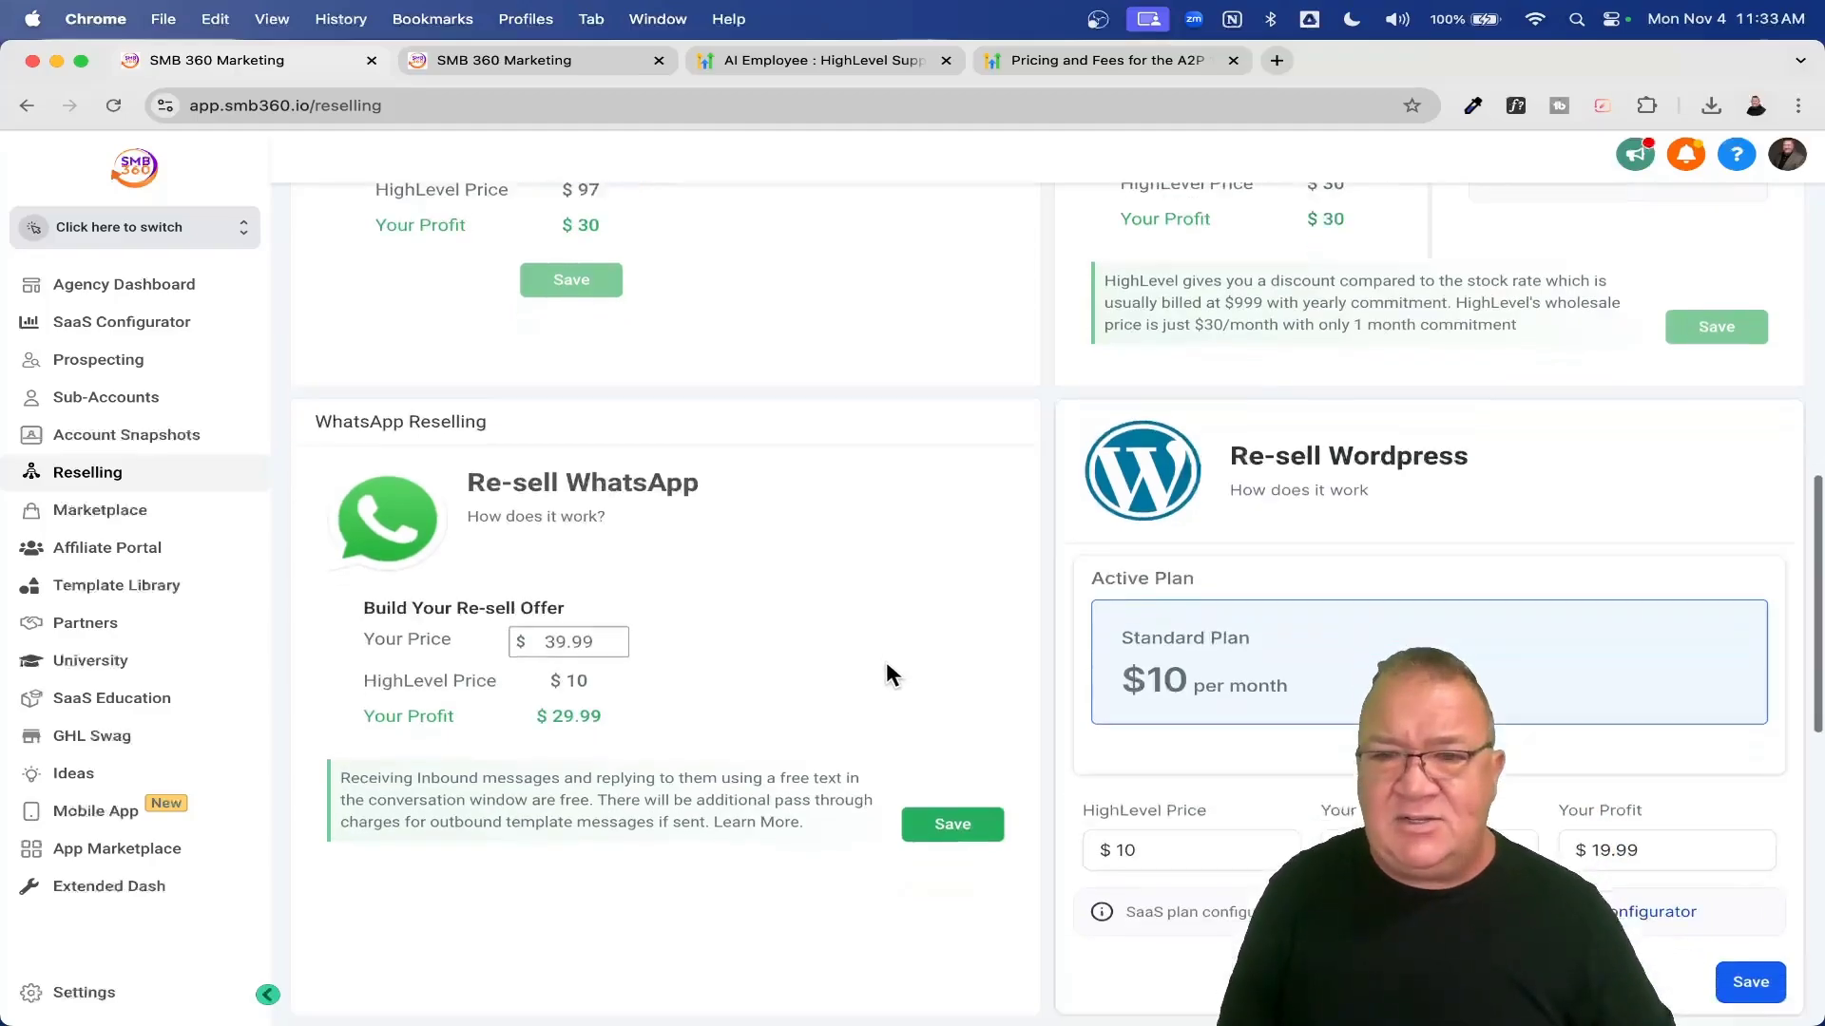
pyautogui.scroll(-1, 886, 661)
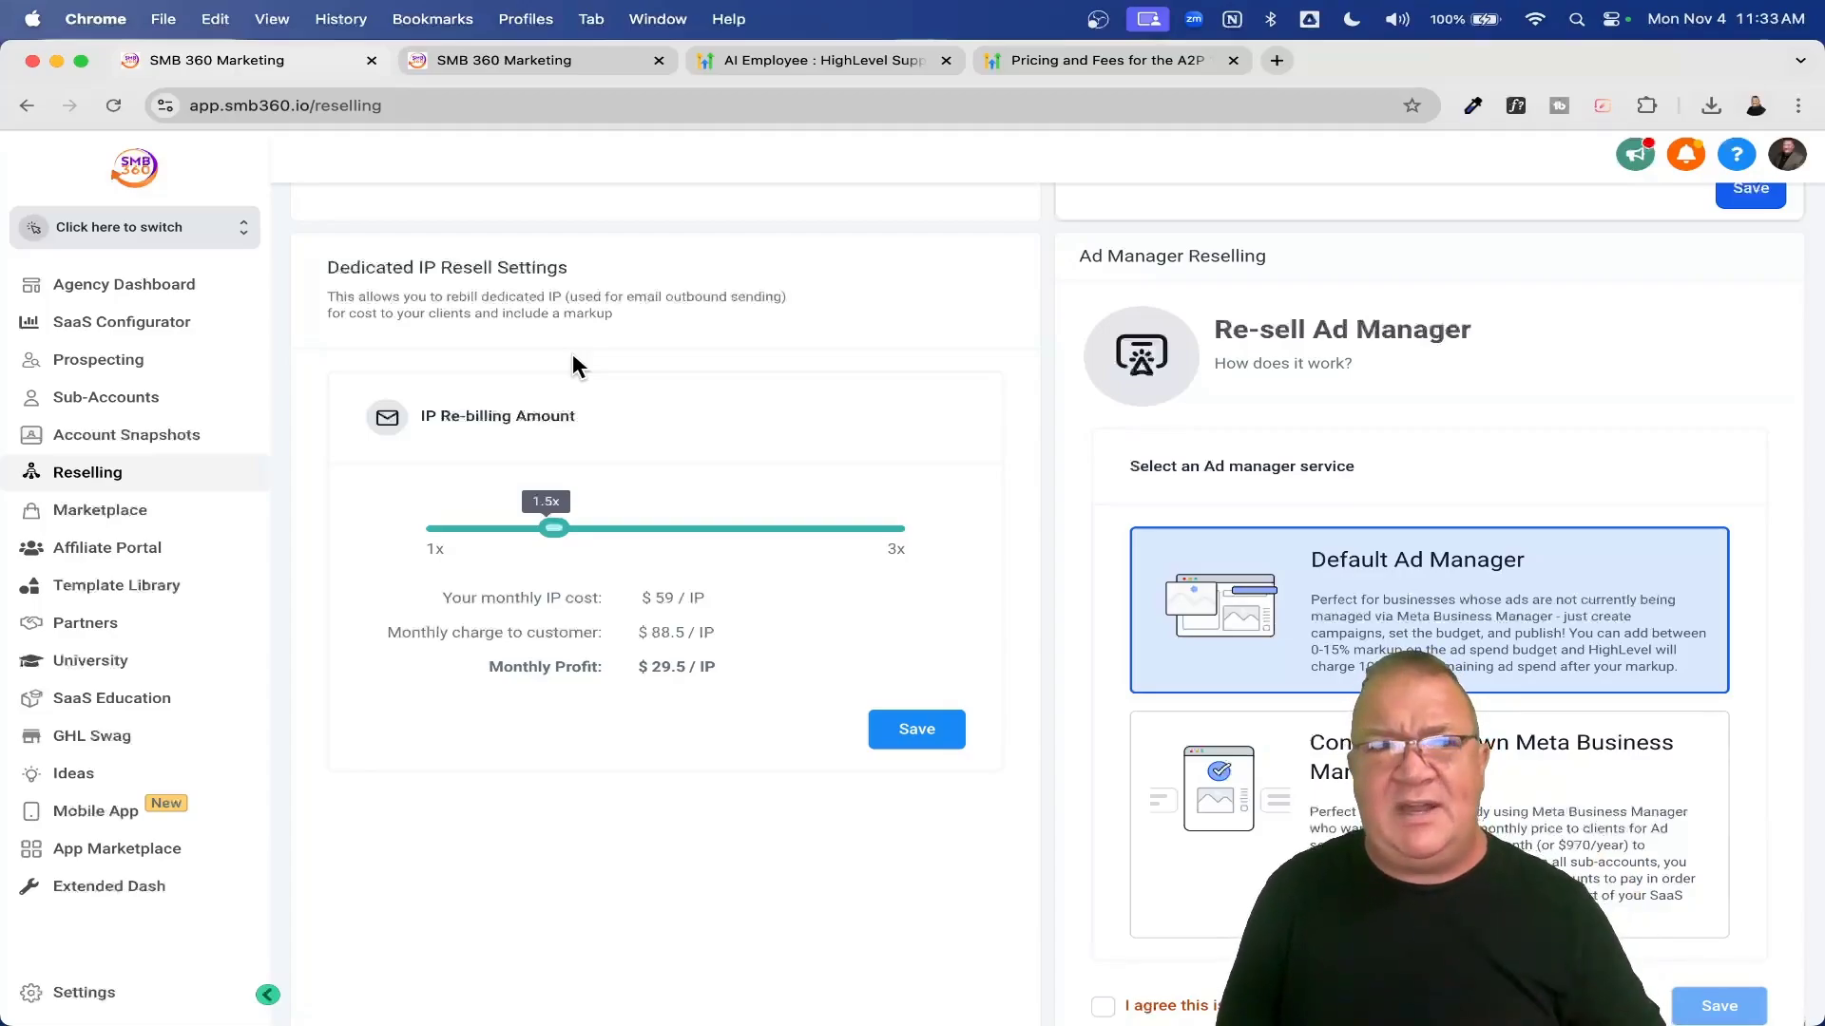
# - Open the Affiliate Snapshot sub-account's details and show its reselling offers
pyautogui.click(114, 407)
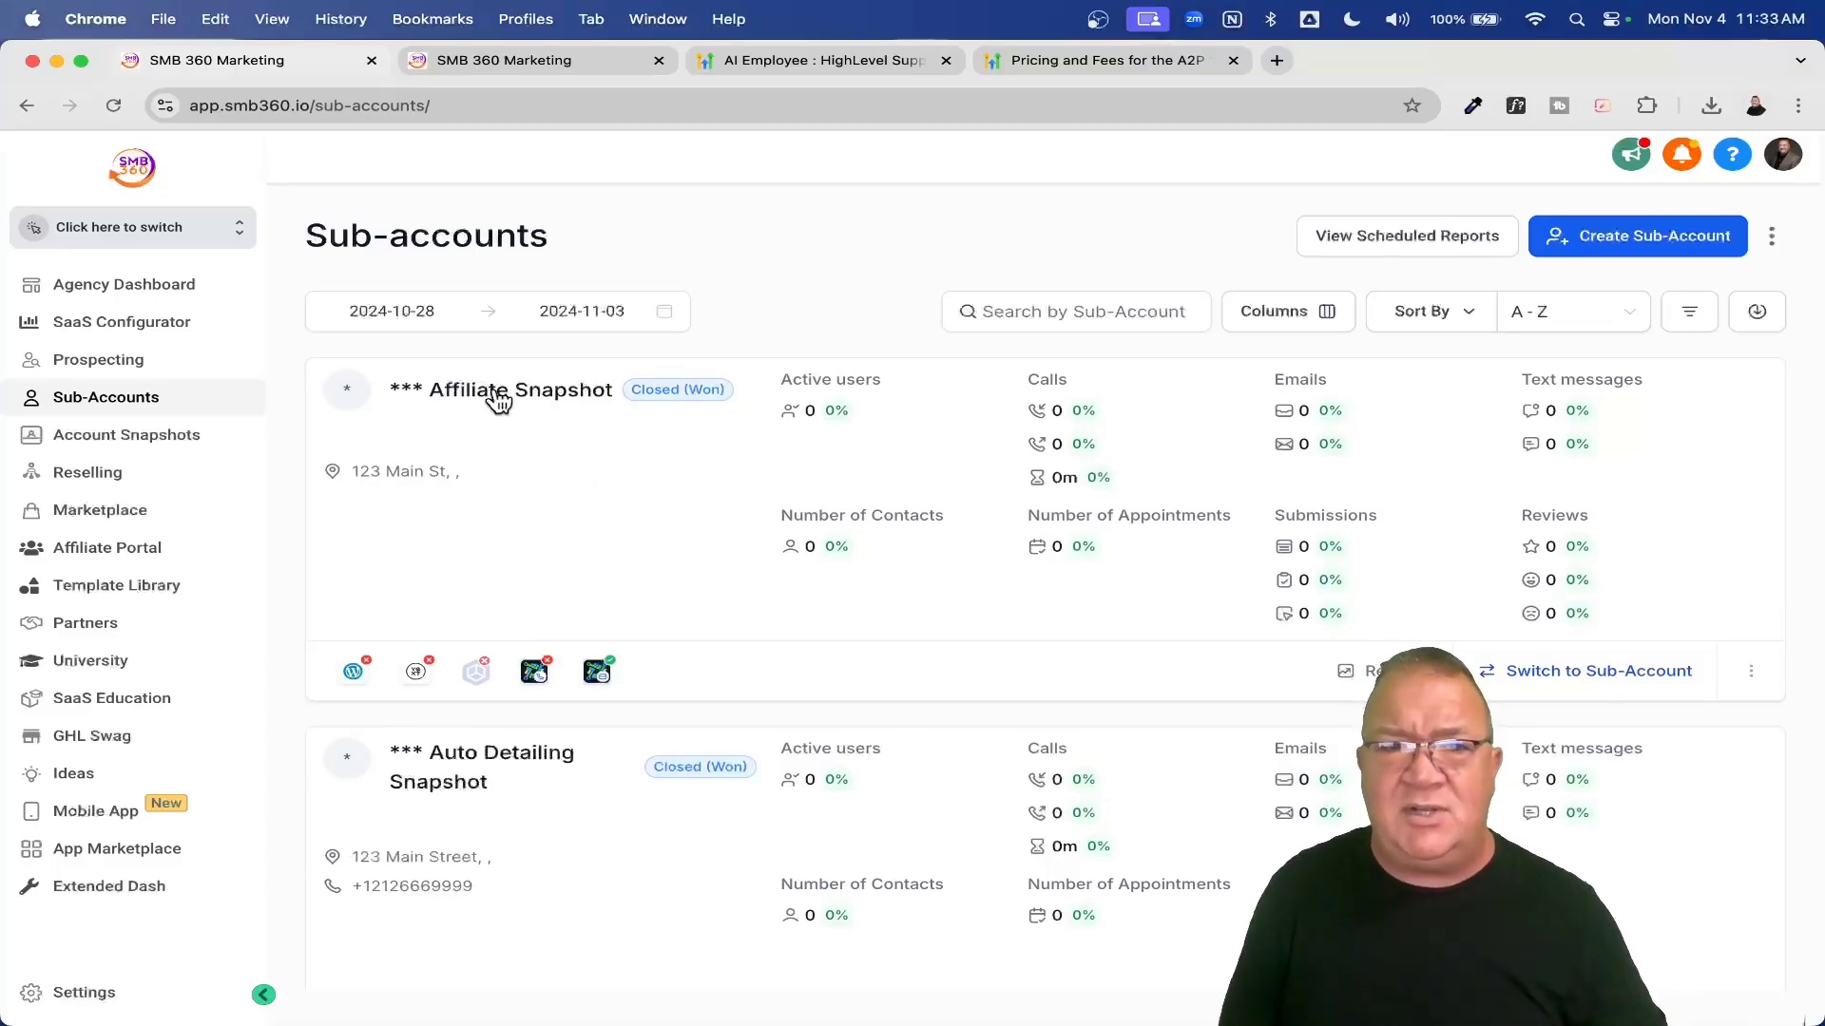
pyautogui.click(498, 397)
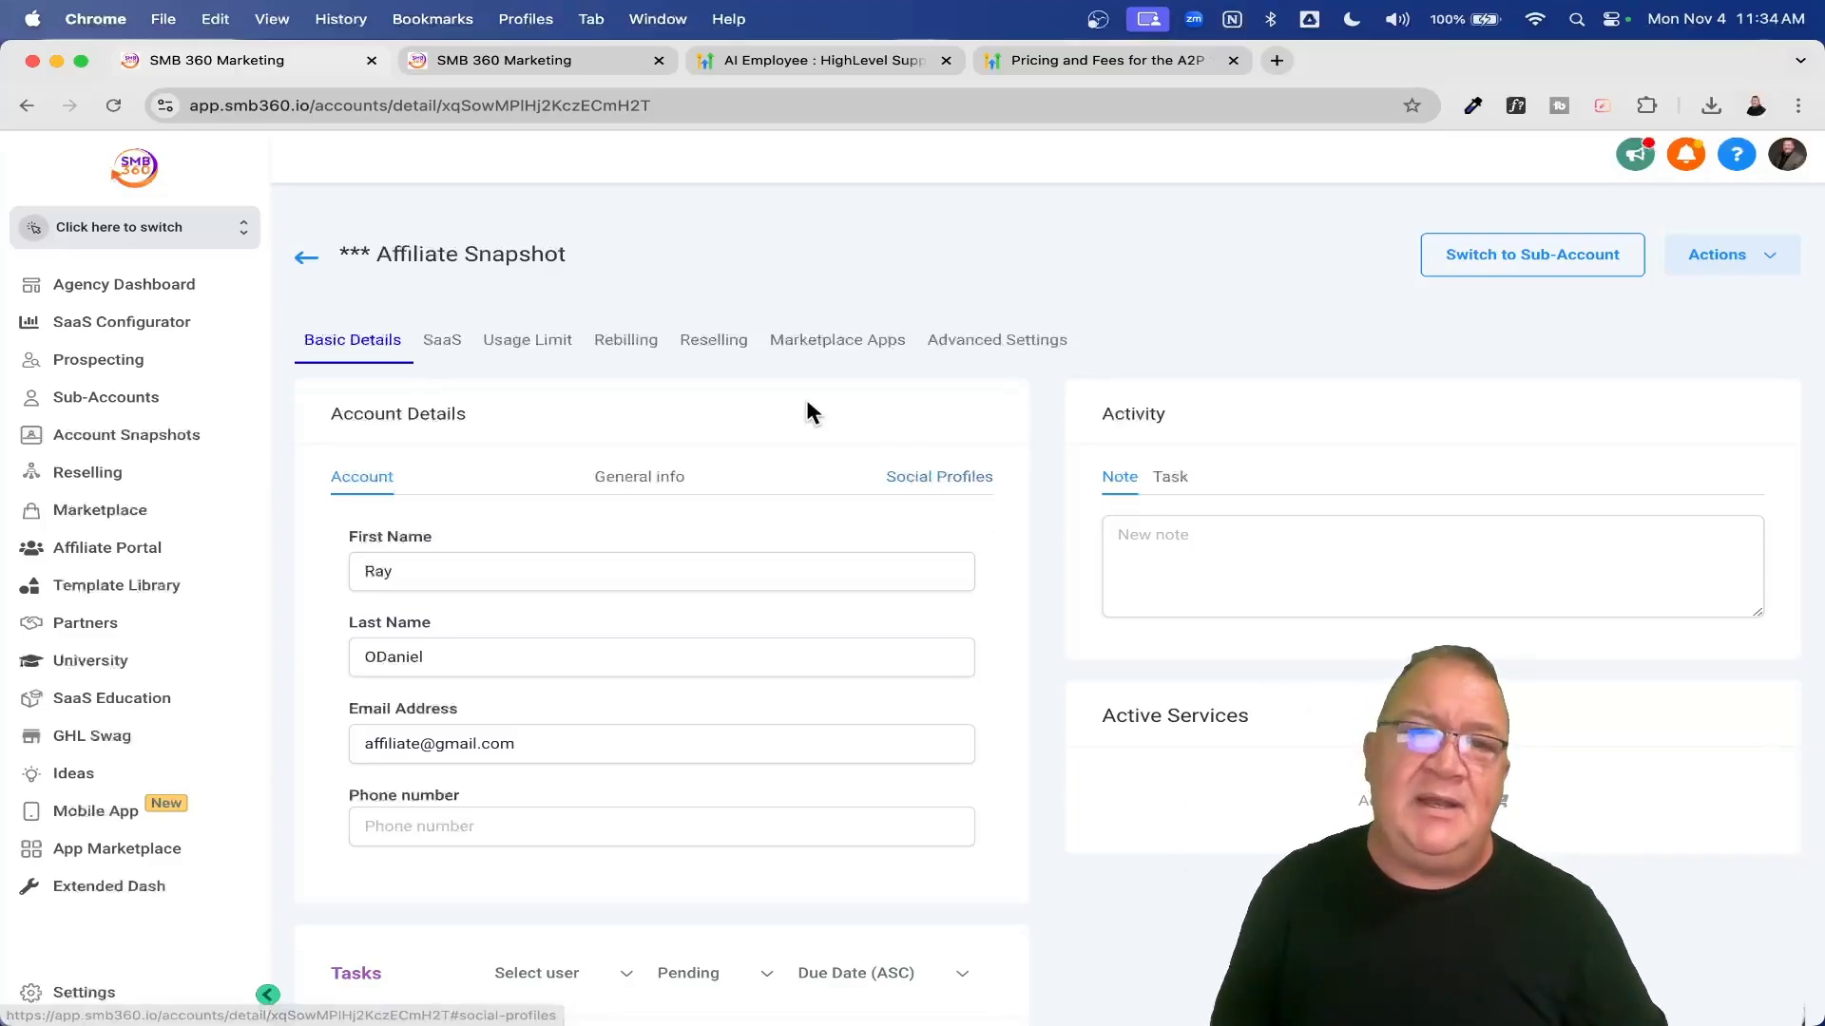
pyautogui.click(707, 352)
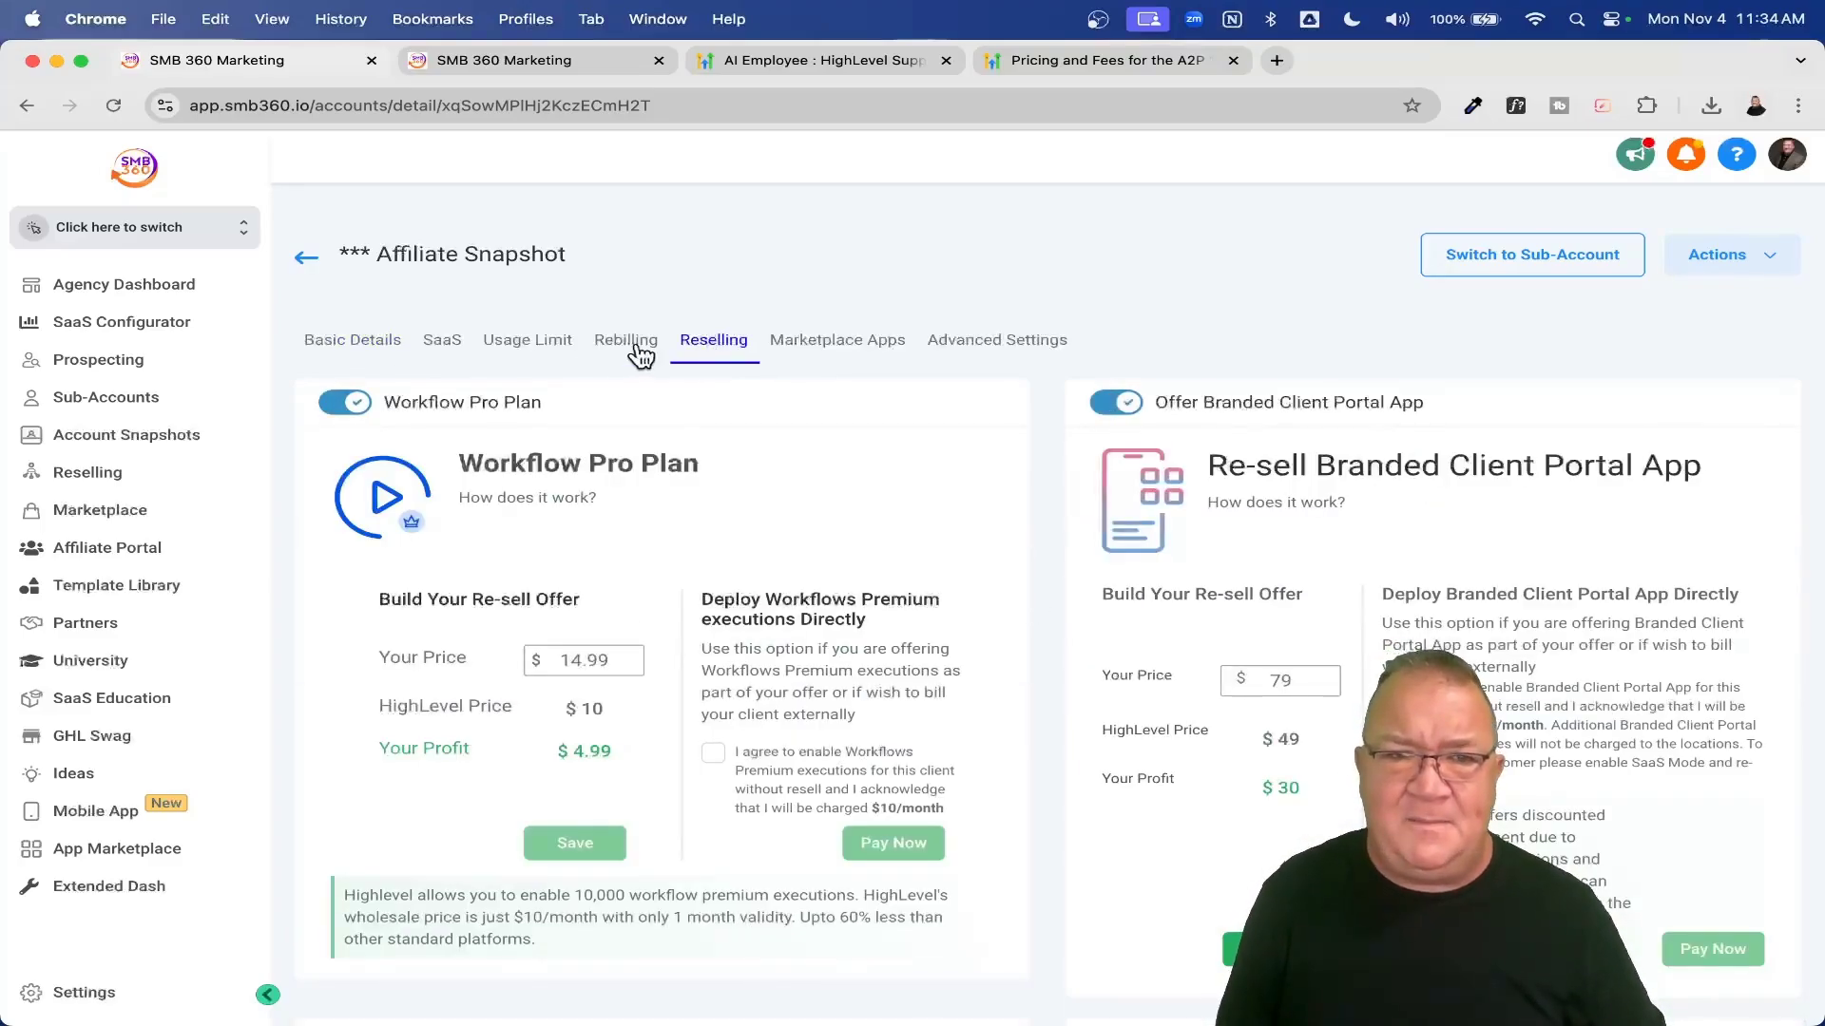
# - Switch the Branded Client Portal App offer off and back on for the Affiliate Snapshot sub-account
pyautogui.scroll(-3, 999, 520)
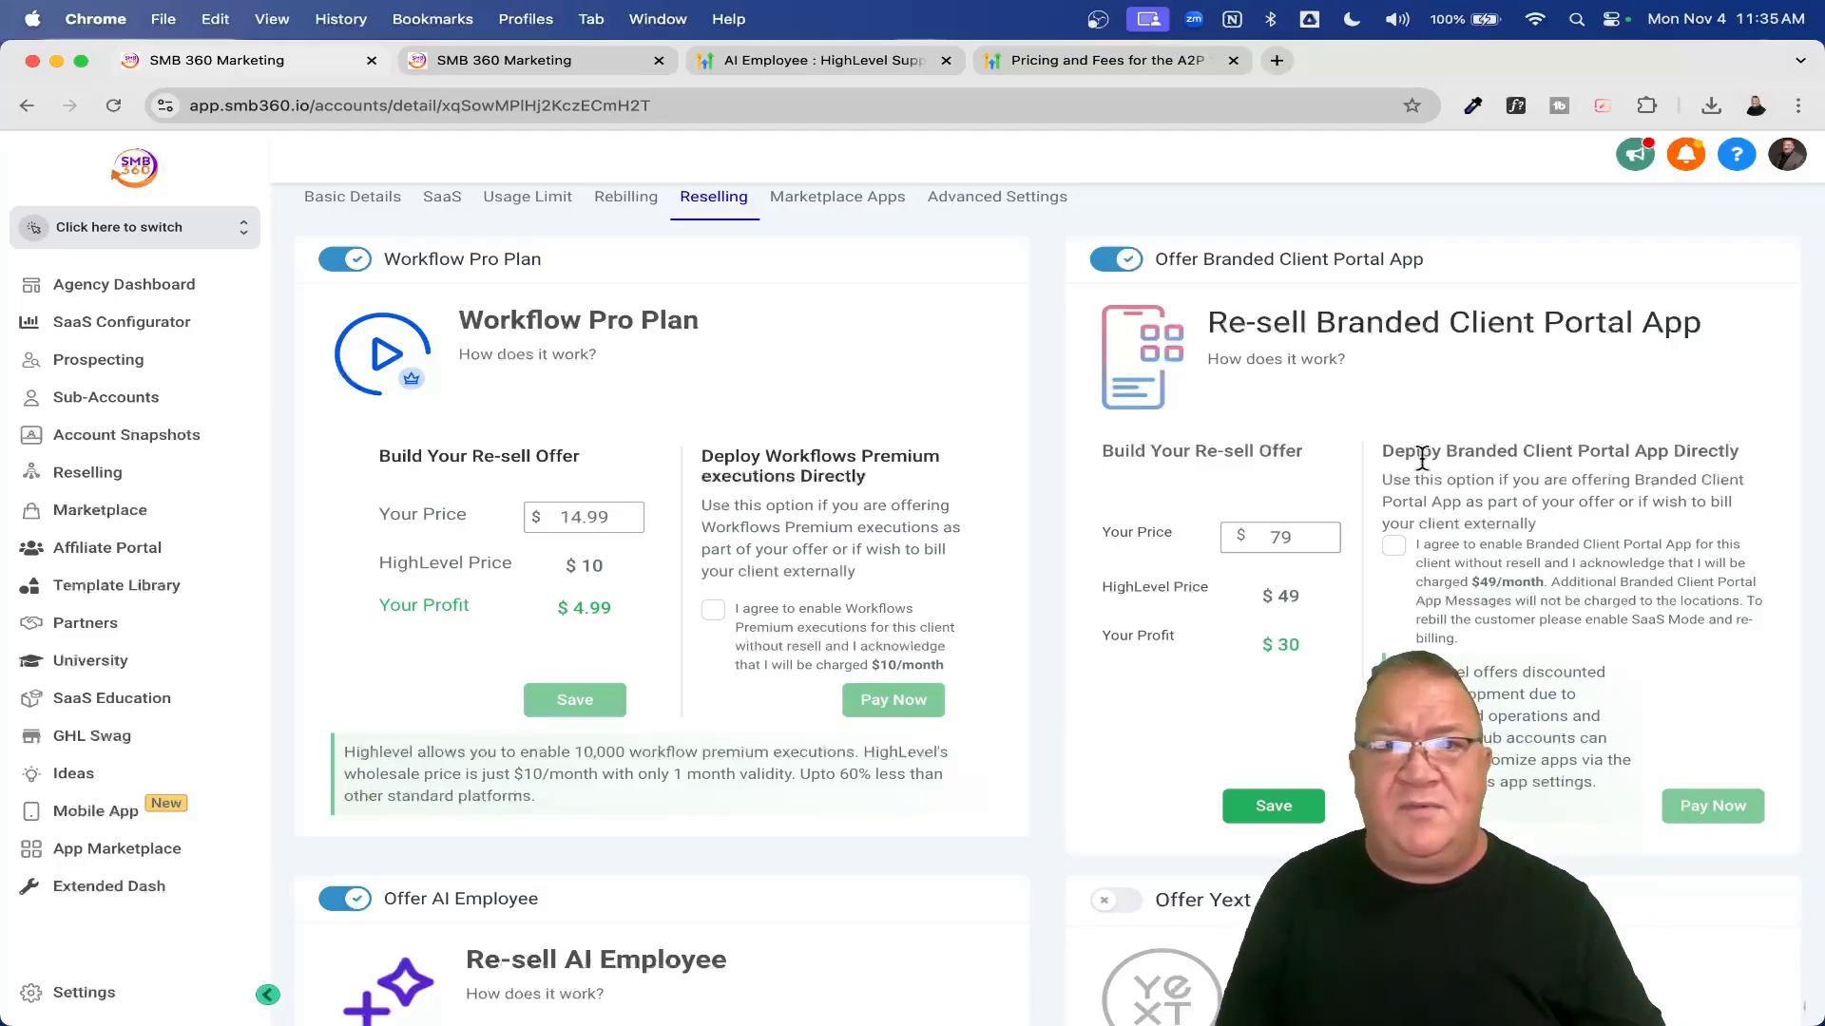
pyautogui.click(1123, 271)
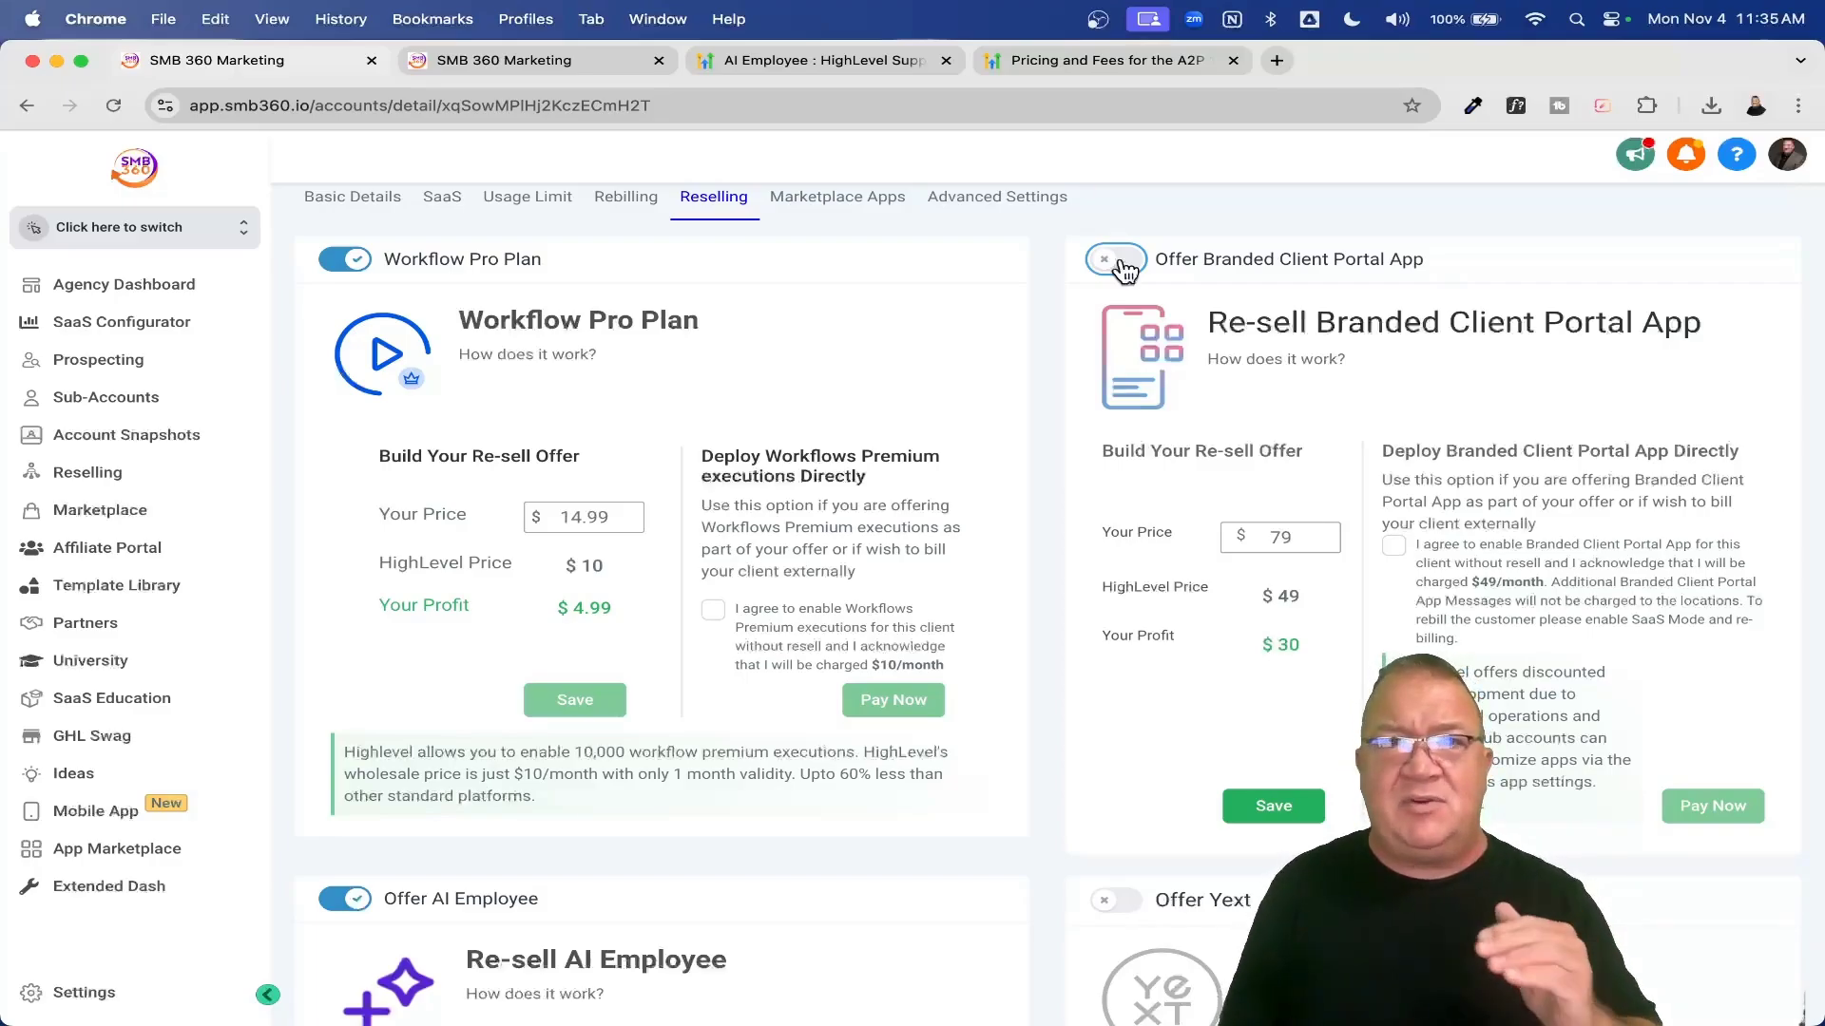
pyautogui.click(1117, 260)
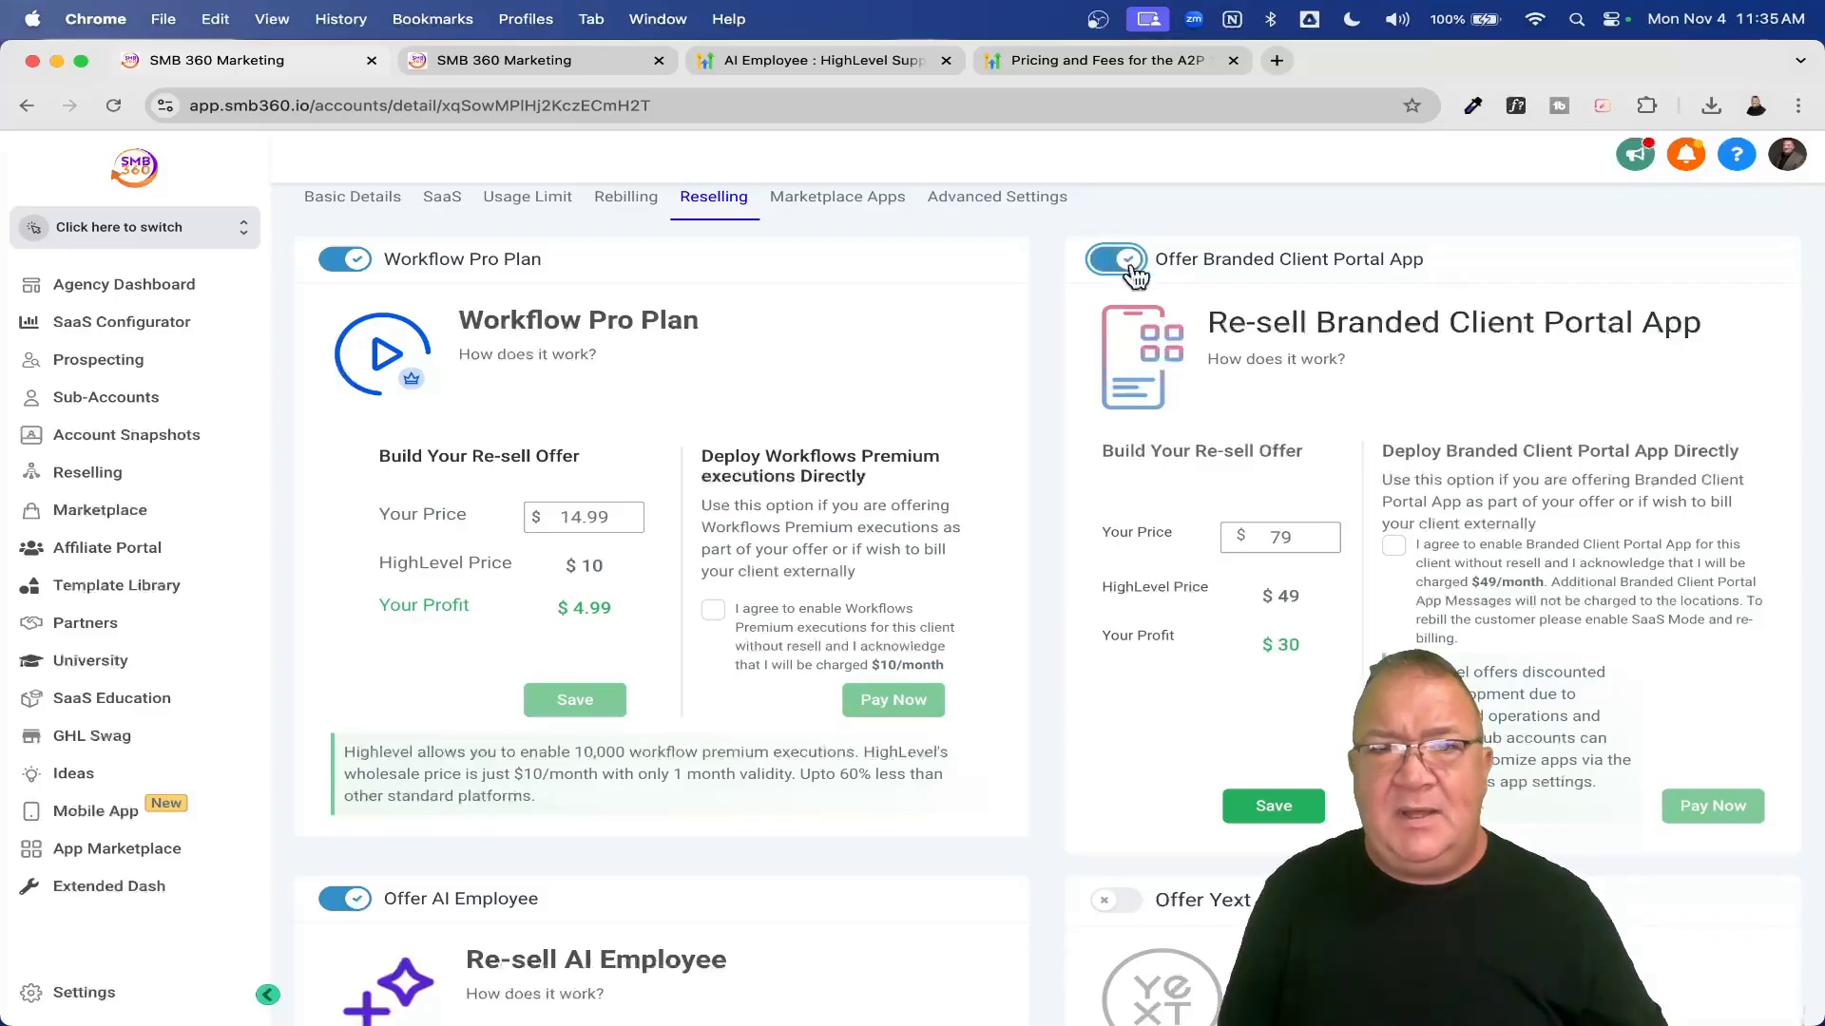
# - Review the sub-account's AI Employee, Yext, WhatsApp, WordPress and Ad Manager reselling offers
pyautogui.scroll(-5, 1254, 575)
pyautogui.scroll(-1, 1252, 566)
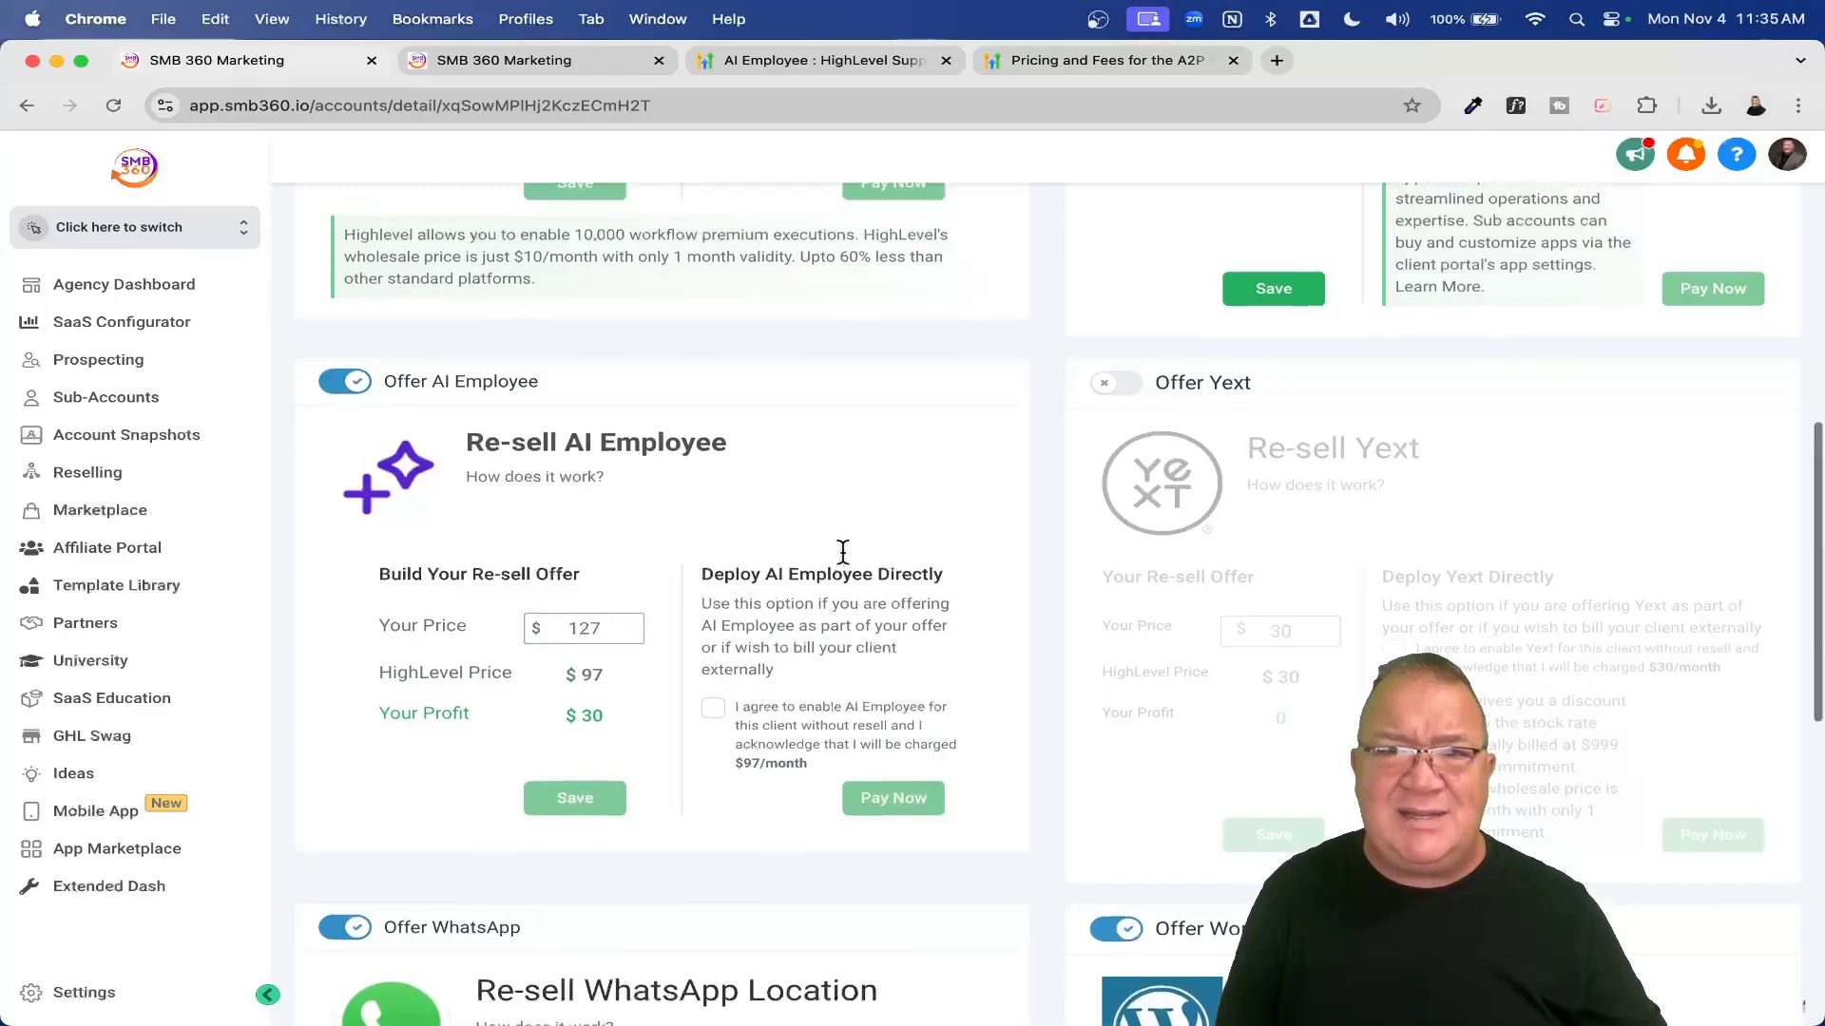
pyautogui.scroll(2, 843, 551)
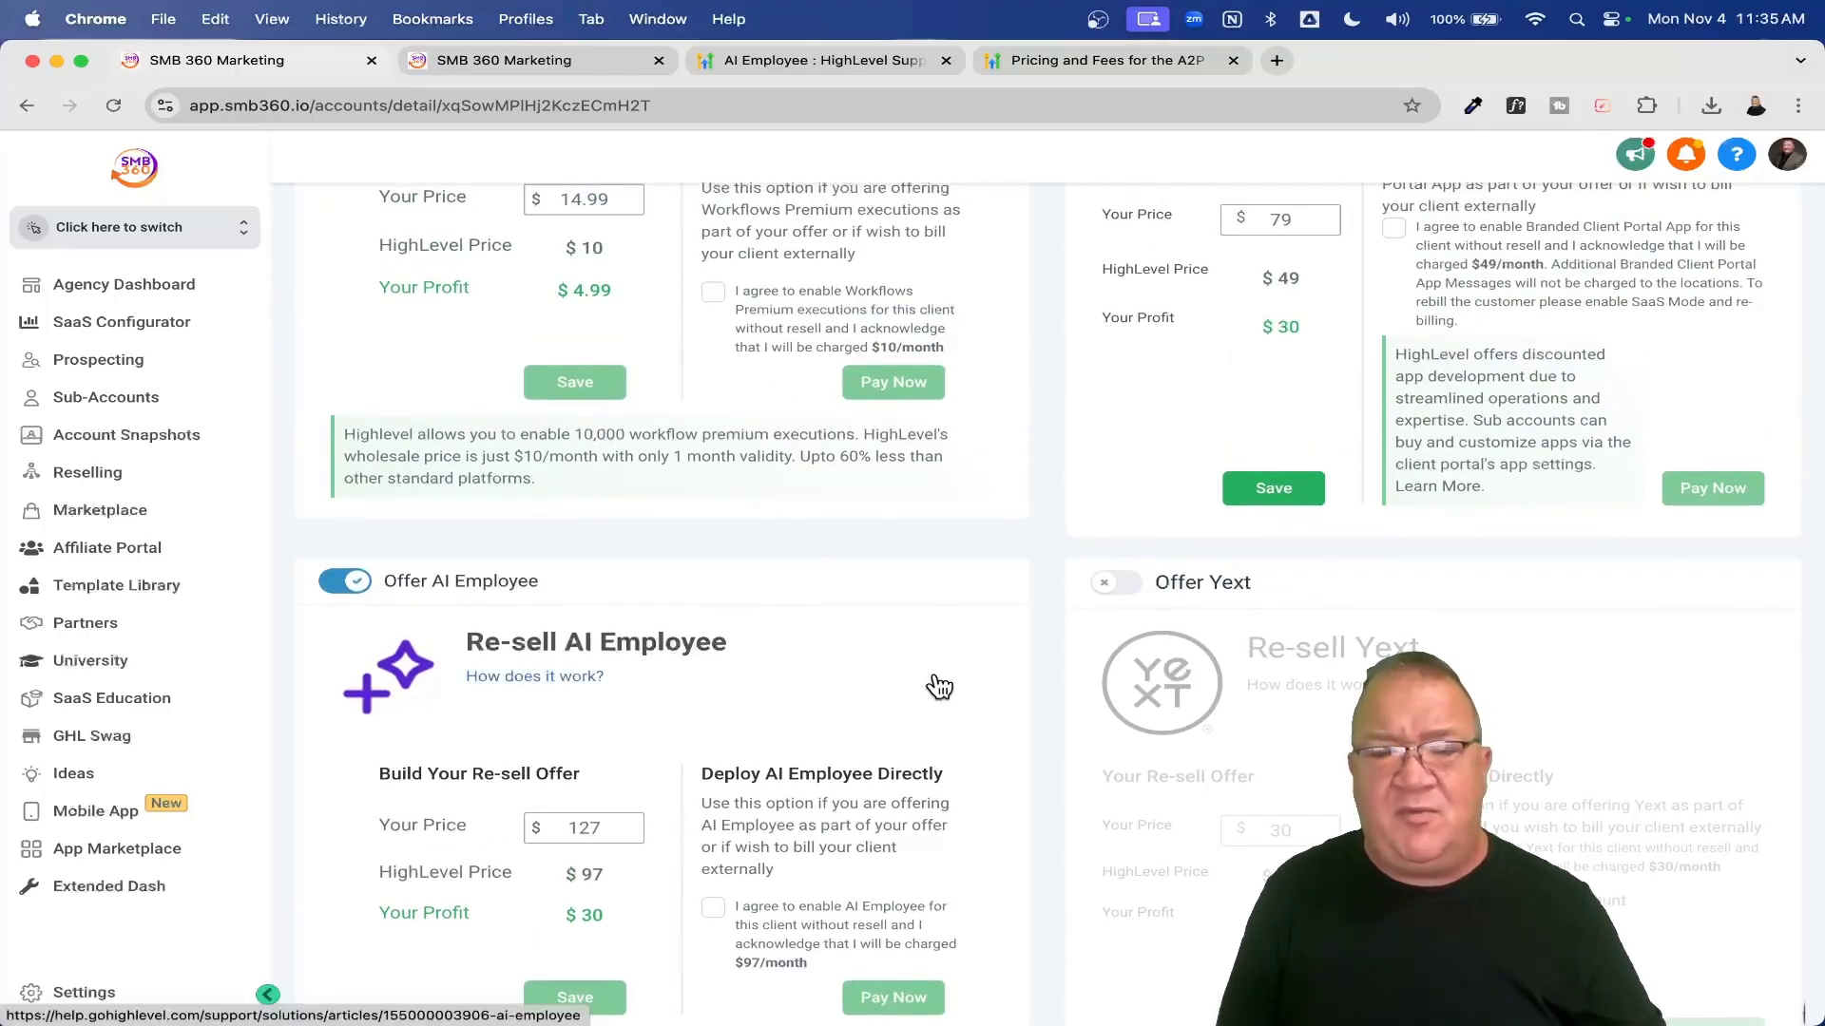
pyautogui.scroll(-10, 939, 686)
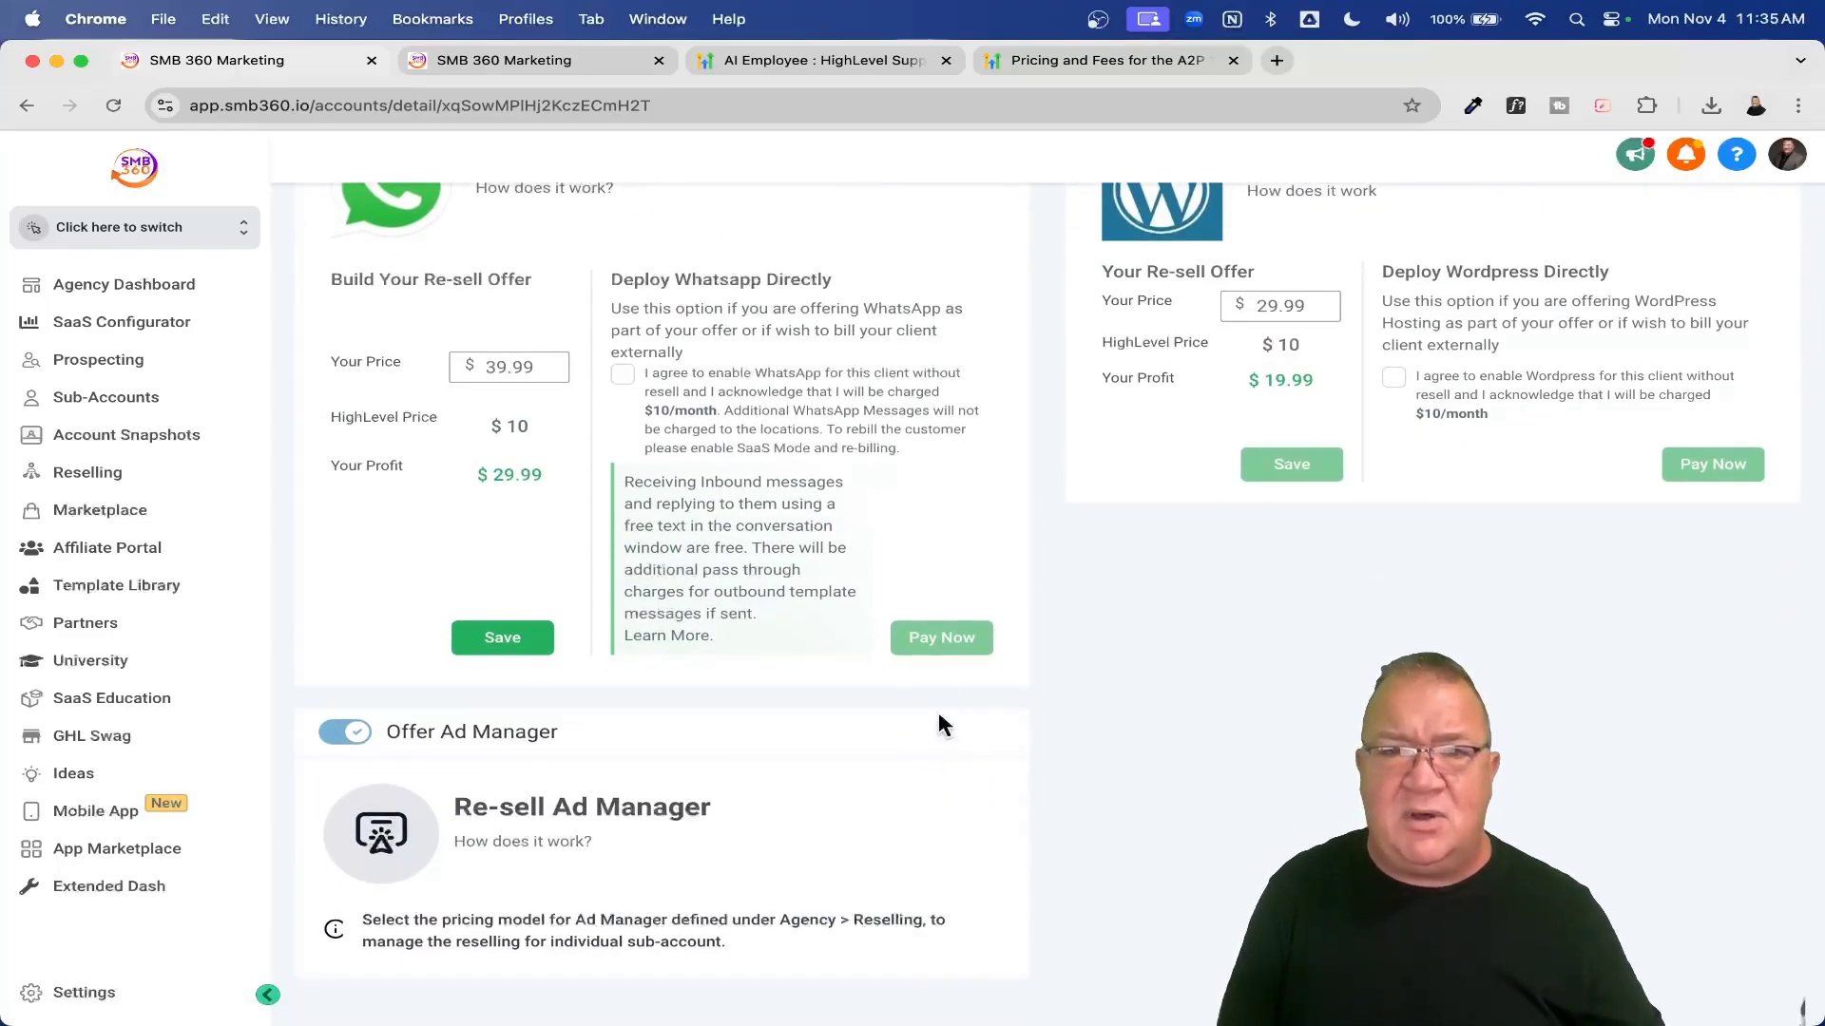
pyautogui.scroll(8, 915, 650)
pyautogui.scroll(5, 915, 650)
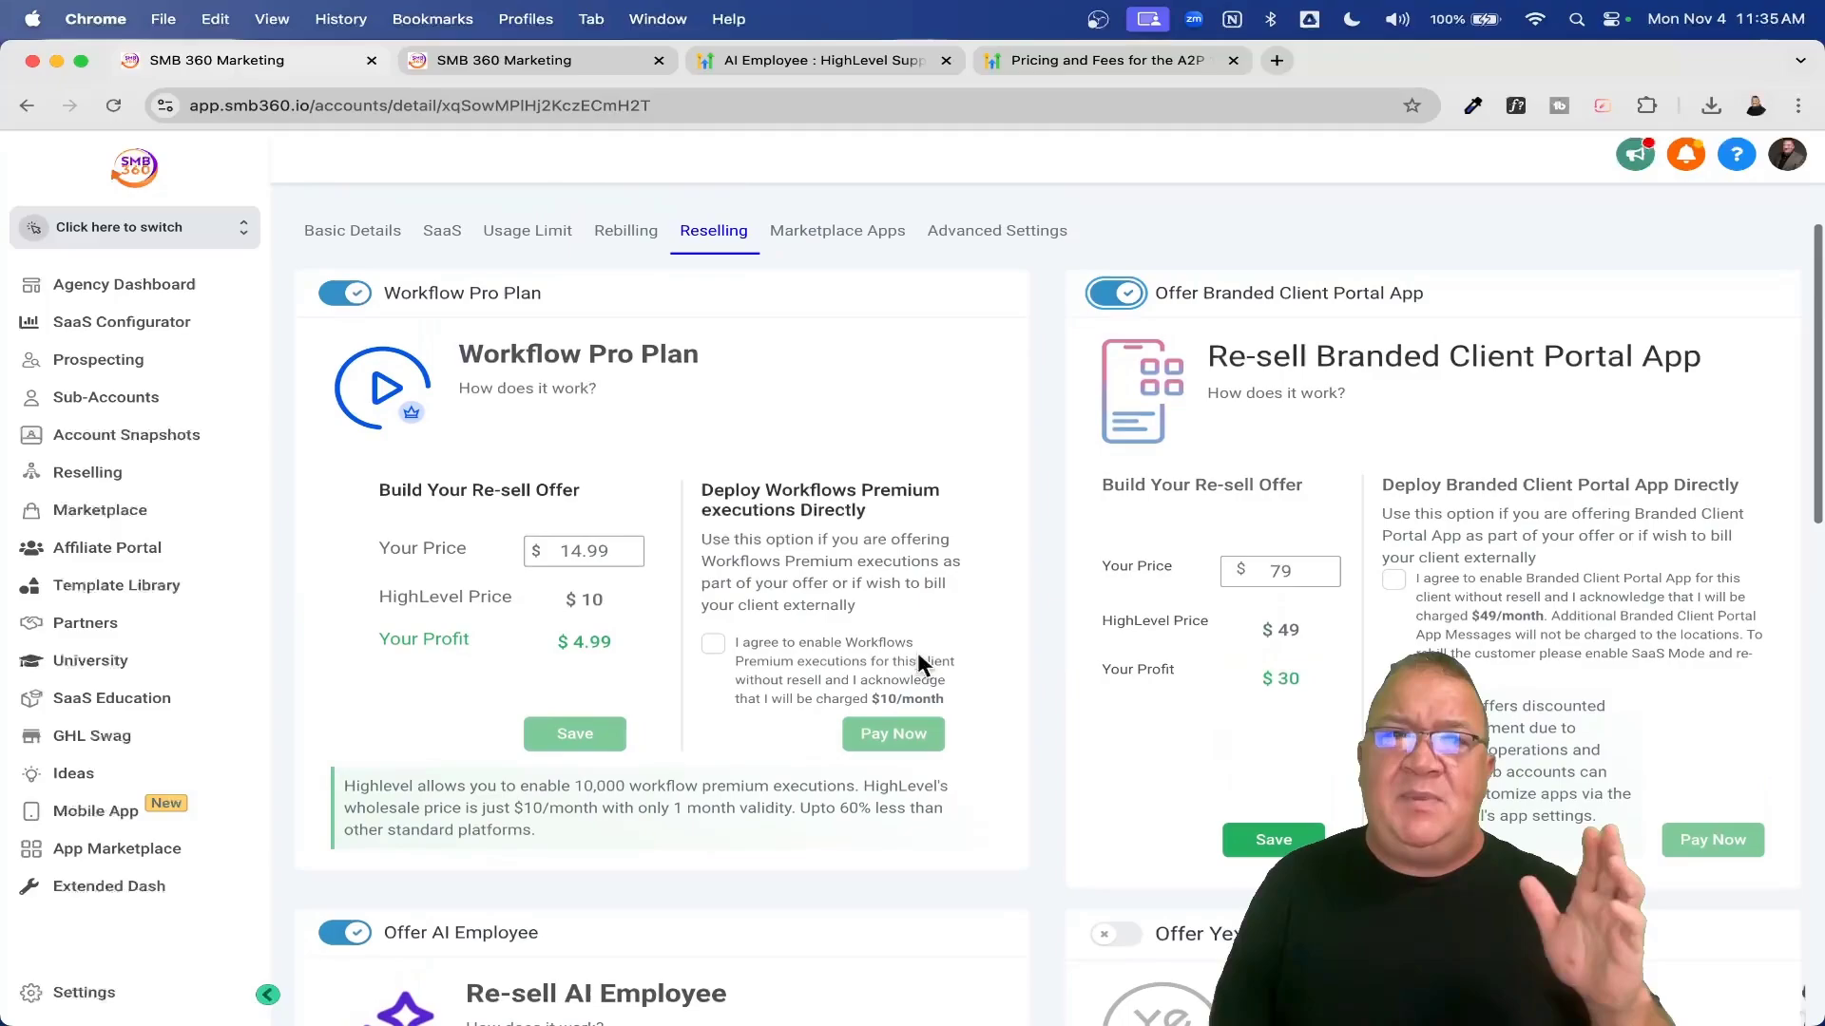